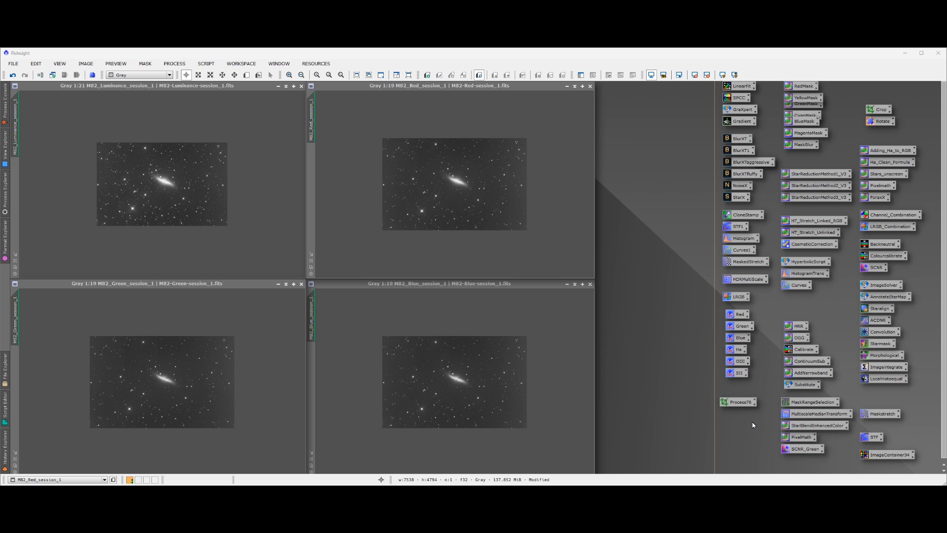
# Compare the star field beside the galaxy at matching 1:4 zoom in the luminance, red, green and blue images
pyautogui.click(145, 187)
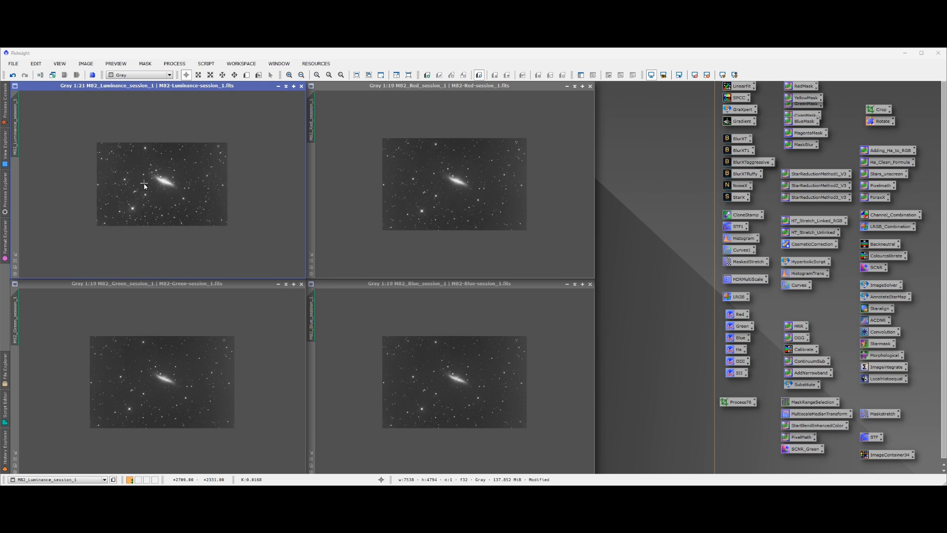
pyautogui.scroll(5, 167, 183)
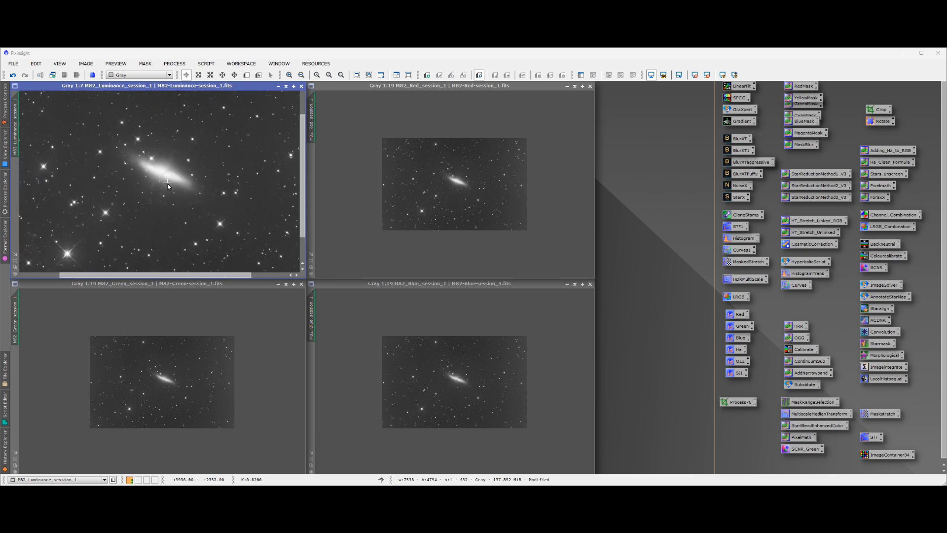
pyautogui.scroll(3, 138, 228)
pyautogui.click(444, 251)
pyautogui.scroll(4, 444, 247)
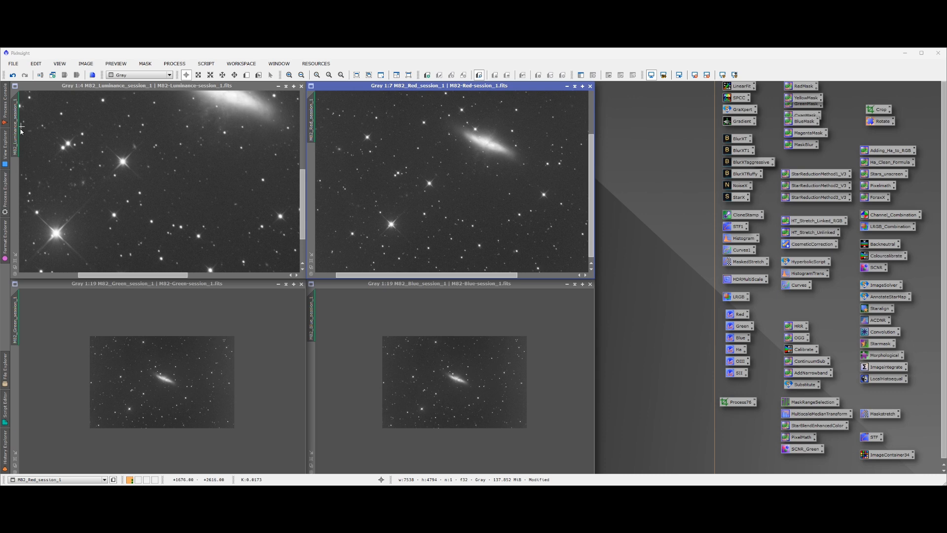
pyautogui.moveTo(17, 137); pyautogui.dragTo(313, 126)
pyautogui.moveTo(19, 146); pyautogui.dragTo(22, 309)
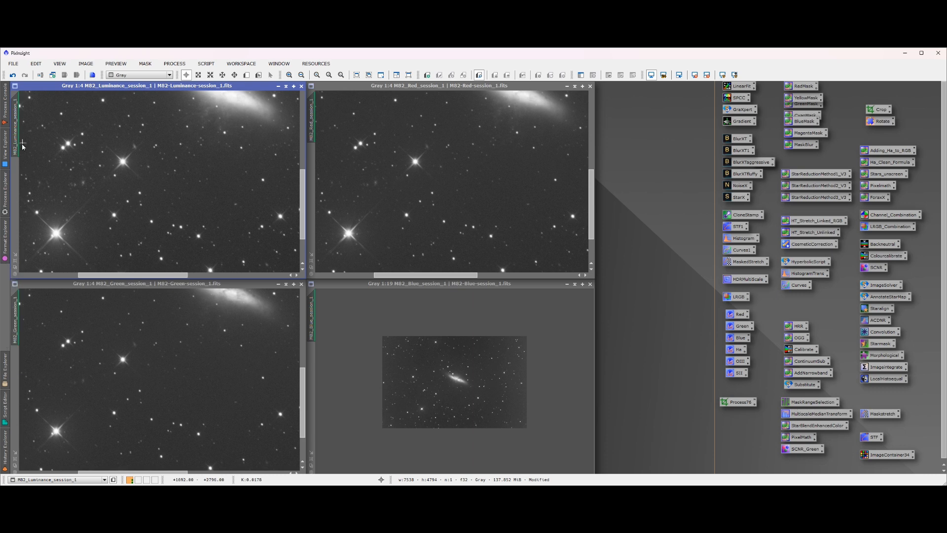
pyautogui.moveTo(16, 148); pyautogui.dragTo(313, 334)
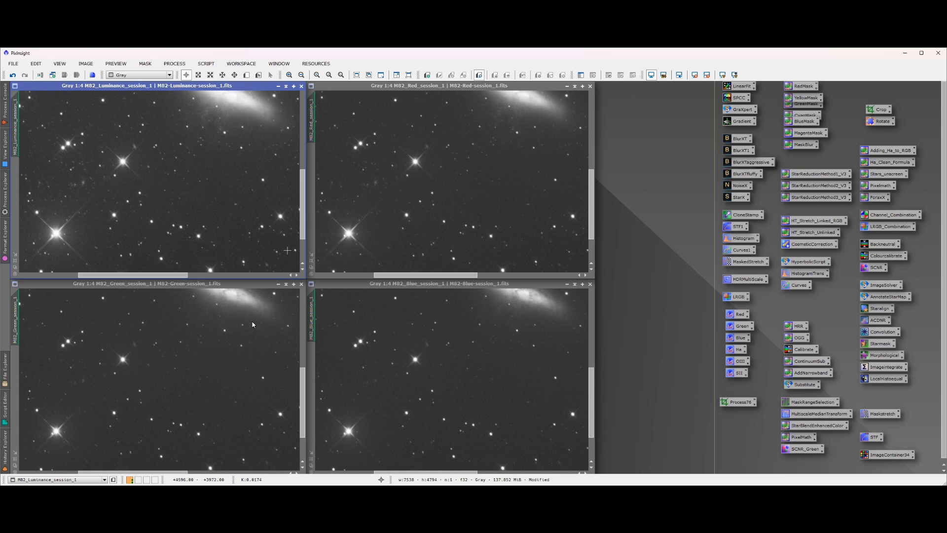
# Inspect the full frames of the luminance, red, green and blue images for background gradients
pyautogui.scroll(4, 410, 394)
pyautogui.scroll(-7, 411, 393)
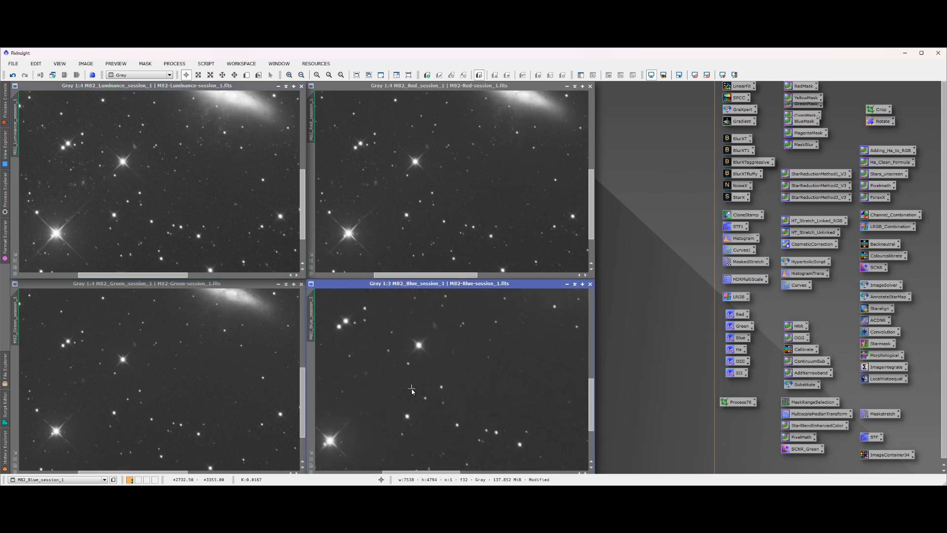
pyautogui.scroll(-2, 412, 395)
pyautogui.scroll(-8, 166, 381)
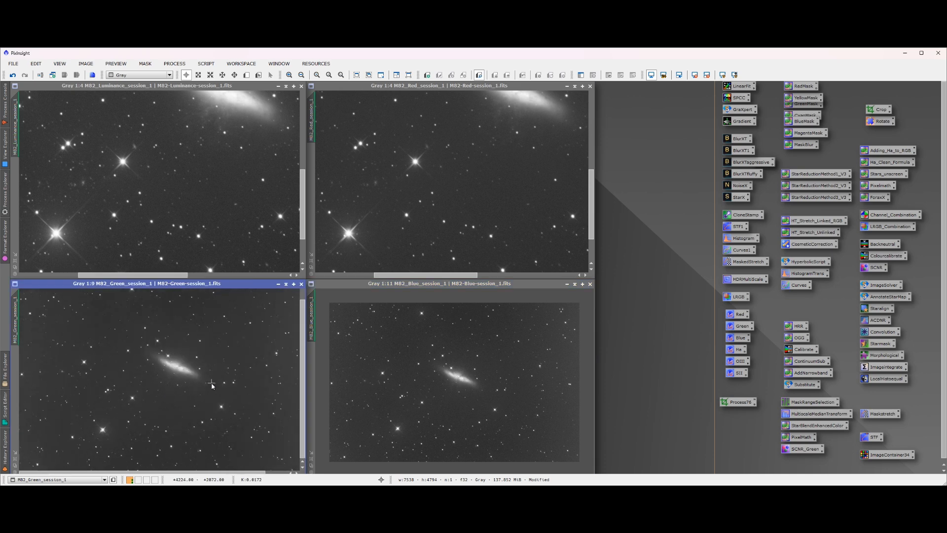
pyautogui.scroll(-8, 455, 206)
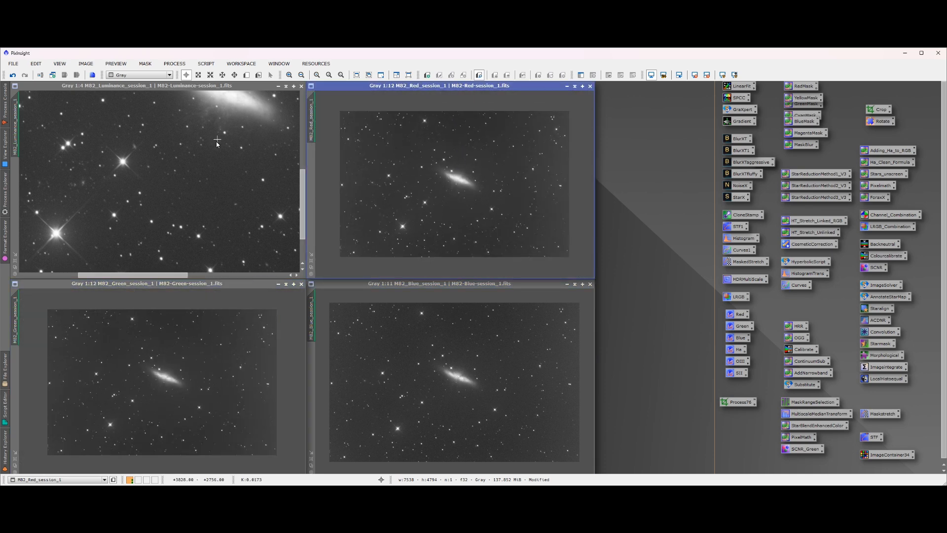
pyautogui.scroll(-7, 210, 195)
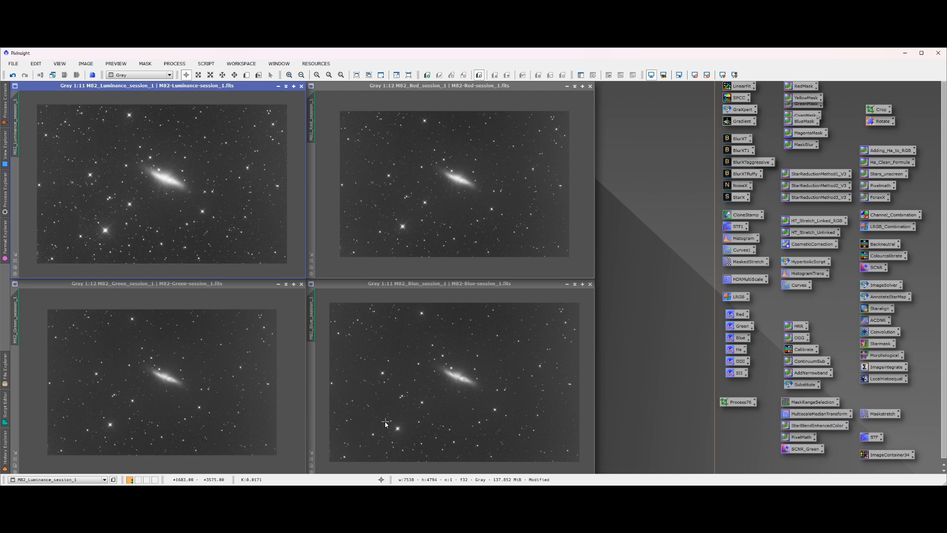
pyautogui.scroll(1, 173, 217)
pyautogui.scroll(-2, 174, 218)
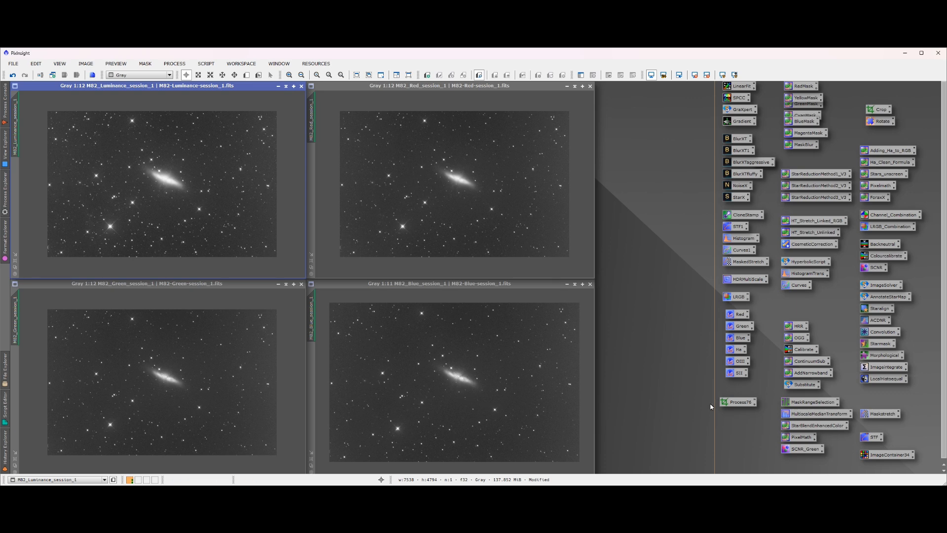
# Open an ImageContainer and add the M82 luminance, red, green and blue session images to it
pyautogui.doubleClick(889, 454)
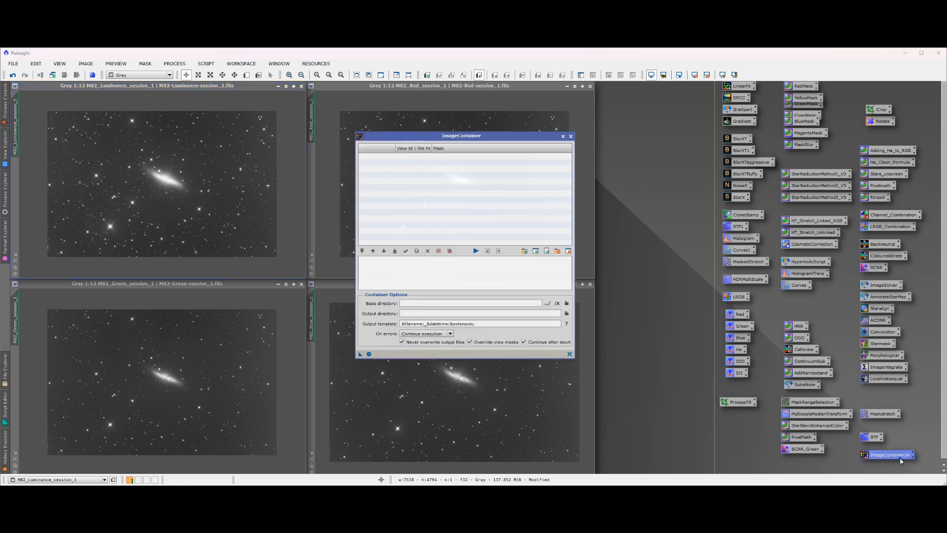
pyautogui.moveTo(445, 137); pyautogui.dragTo(682, 112)
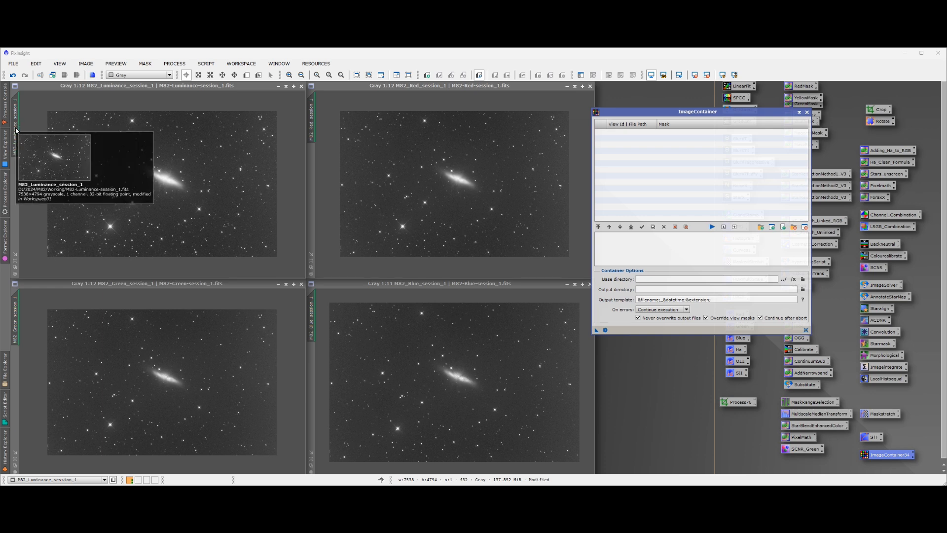
pyautogui.moveTo(17, 127); pyautogui.dragTo(615, 163)
pyautogui.moveTo(312, 124); pyautogui.dragTo(626, 150)
pyautogui.moveTo(16, 326); pyautogui.dragTo(617, 163)
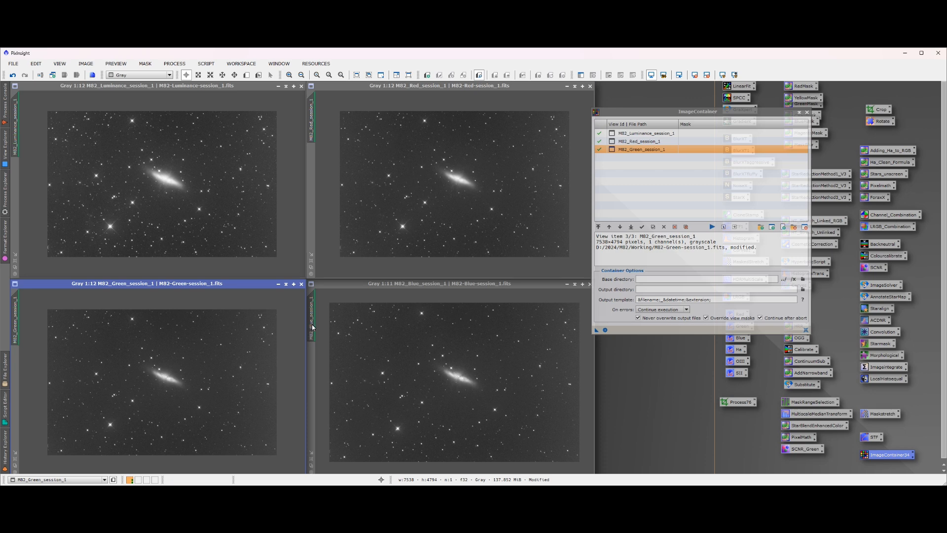
pyautogui.moveTo(313, 328); pyautogui.dragTo(630, 189)
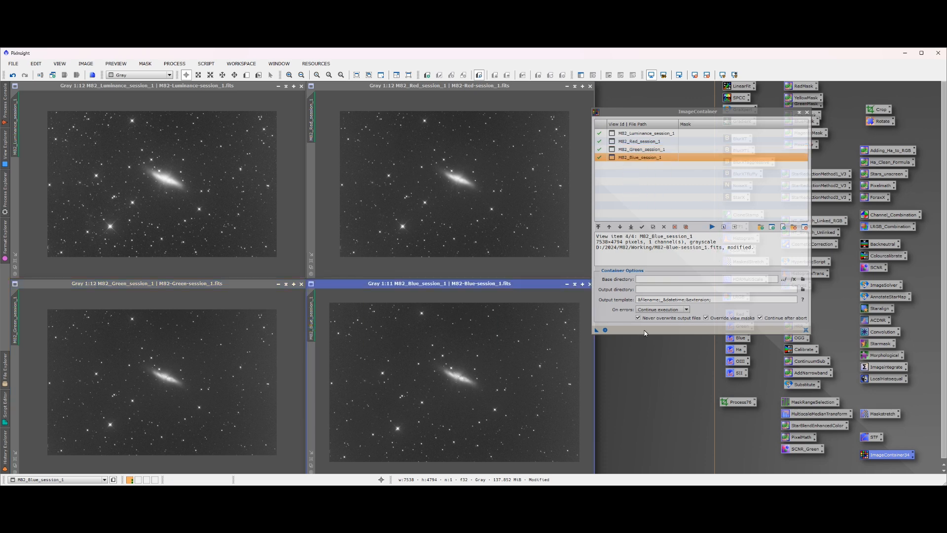
# Save the filled image container as a workspace icon, close its dialog and place the icon near the workspace's upper edge
pyautogui.moveTo(596, 332); pyautogui.dragTo(657, 378)
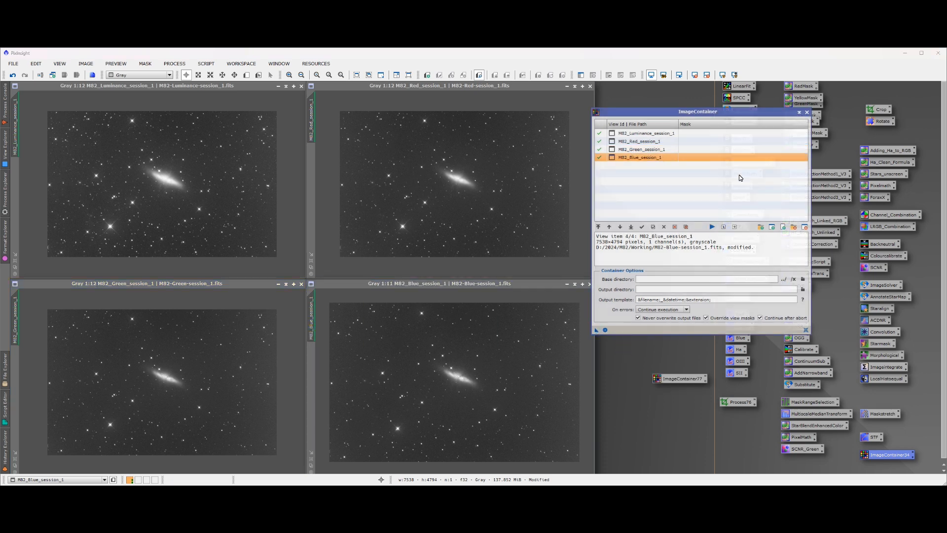
pyautogui.click(808, 113)
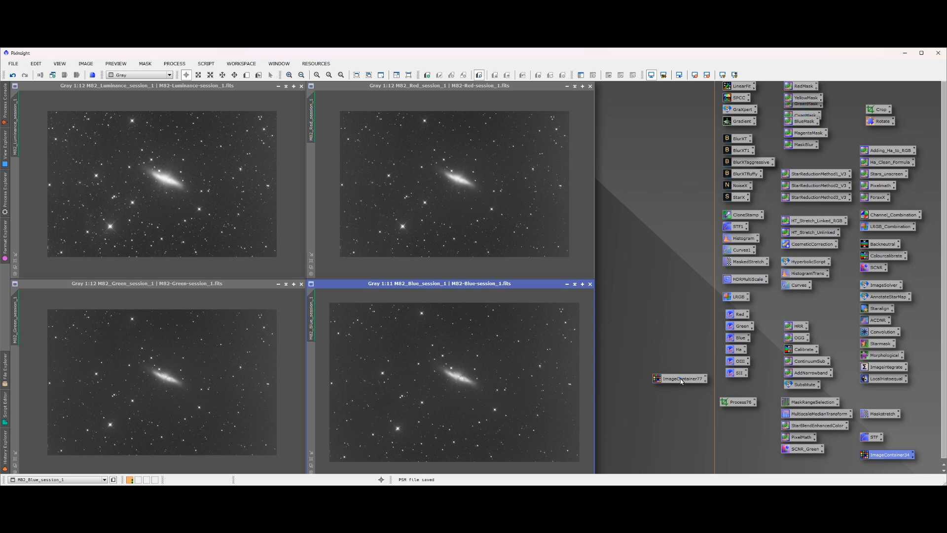
pyautogui.moveTo(681, 379); pyautogui.dragTo(659, 102)
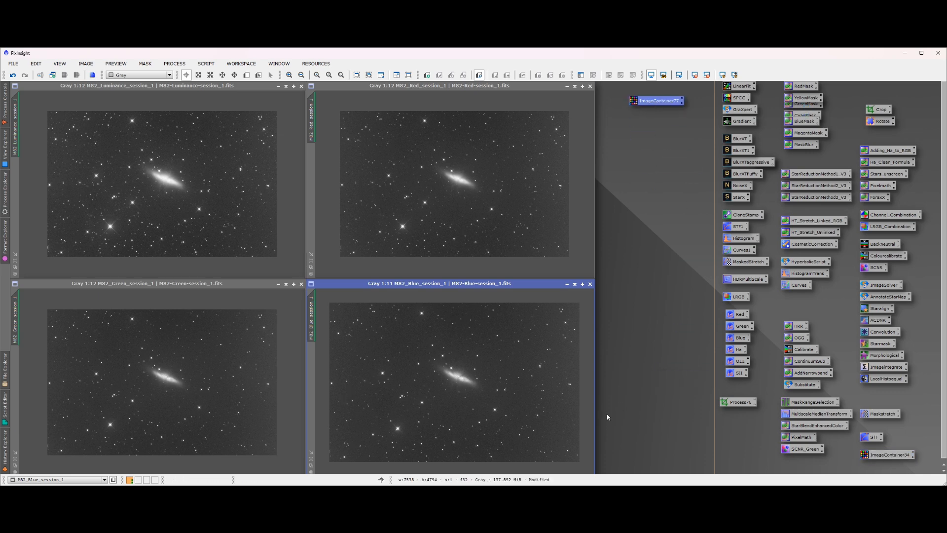
# Run GradientCorrection with the saved Gradient settings on all four images through the image container, and close the dialog
pyautogui.doubleClick(742, 121)
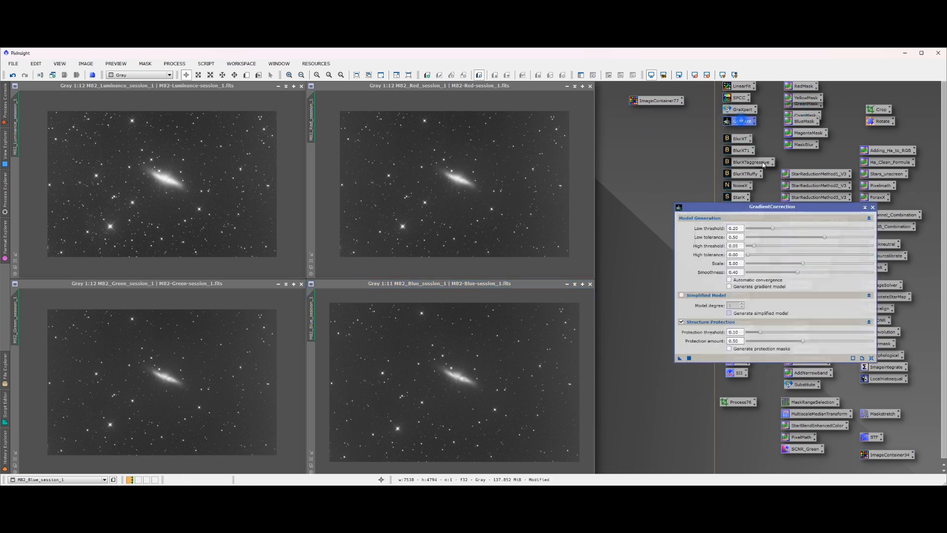
pyautogui.moveTo(728, 204); pyautogui.dragTo(497, 235)
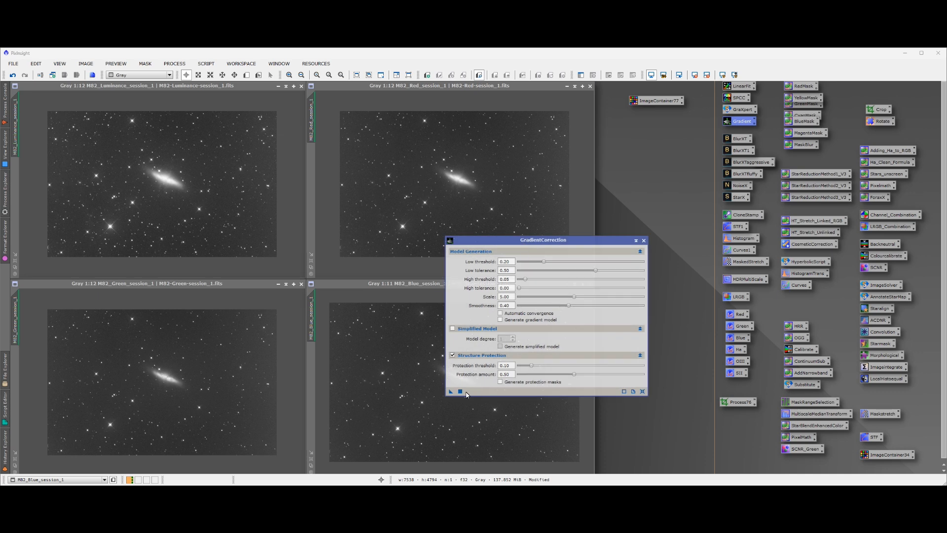
pyautogui.moveTo(450, 392); pyautogui.dragTo(654, 100)
pyautogui.click(644, 241)
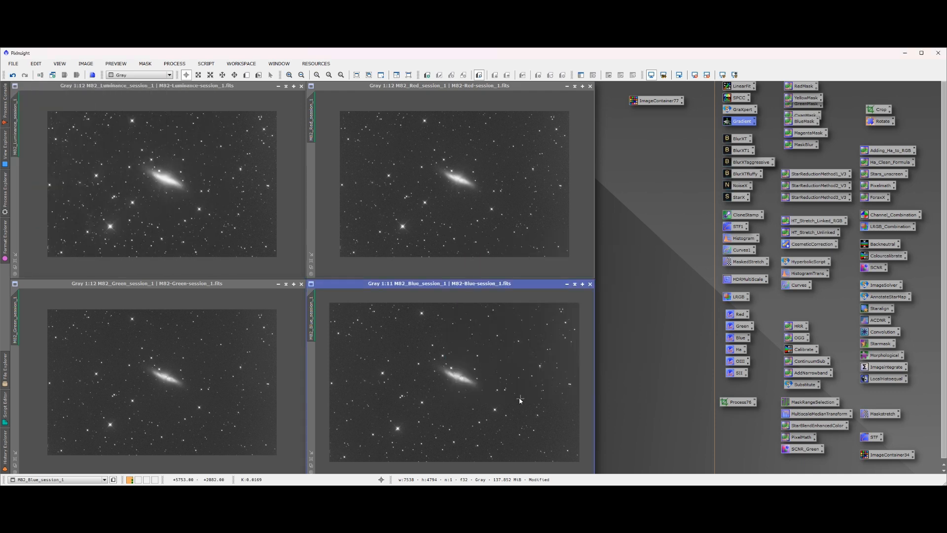
pyautogui.scroll(-1, 509, 392)
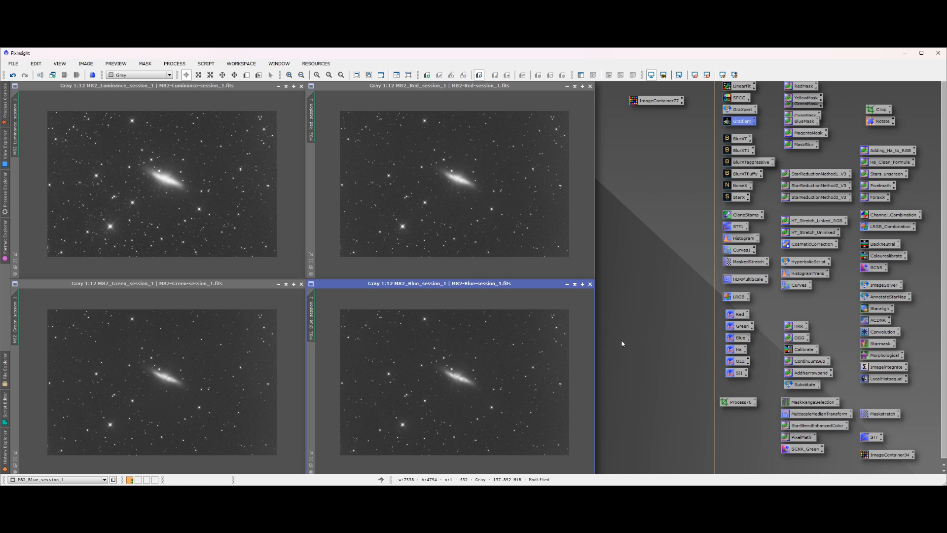
# Run BlurXTerminator with the saved BlurXT settings on all four images through the image container, and close the dialog
pyautogui.doubleClick(739, 139)
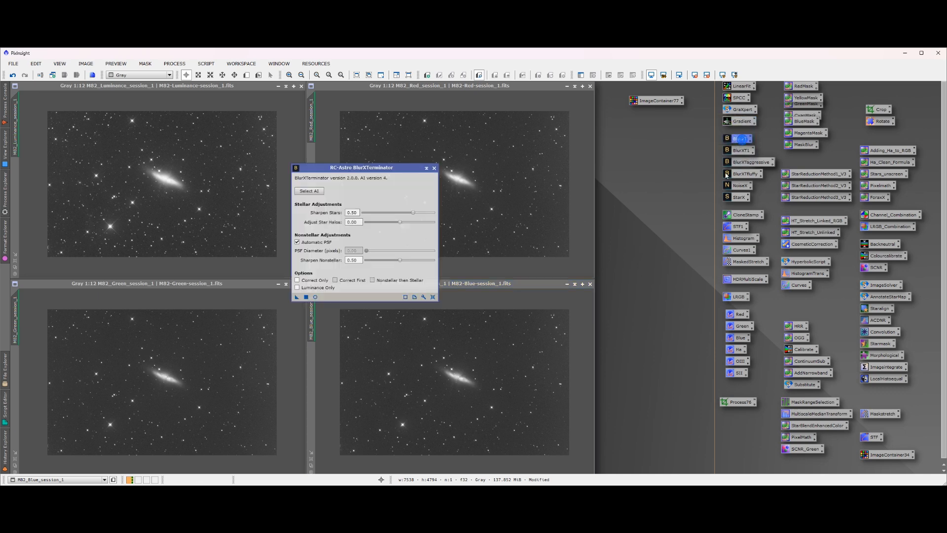
pyautogui.moveTo(362, 168); pyautogui.dragTo(636, 278)
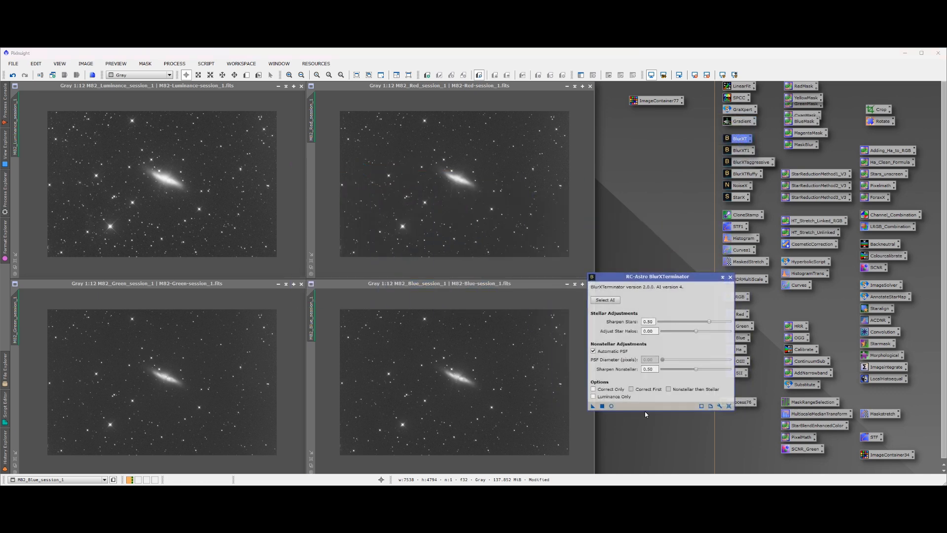
pyautogui.moveTo(593, 406); pyautogui.dragTo(661, 102)
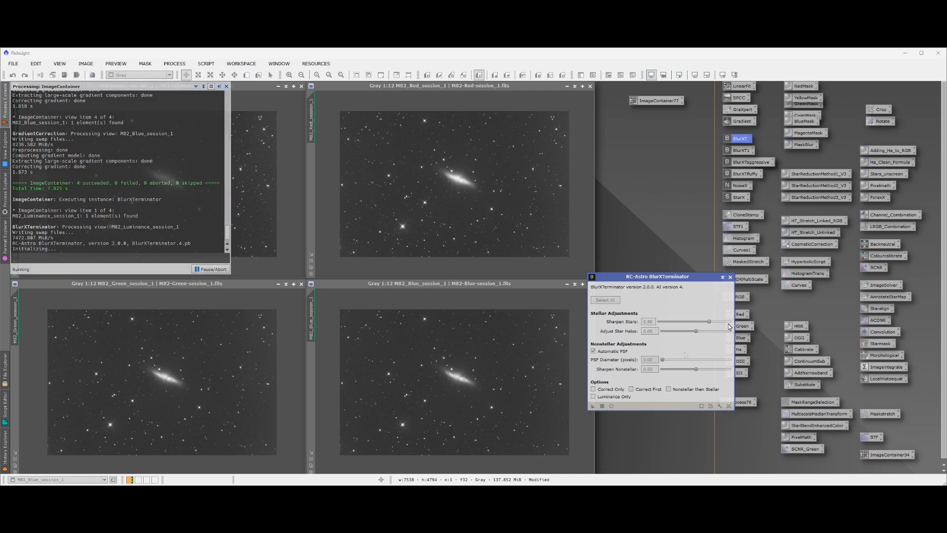
pyautogui.click(730, 277)
# Examine the sharpened stars and galaxy detail, comparing luminance, red, green and blue images around the galaxy at 1:4 zoom
pyautogui.click(161, 205)
pyautogui.scroll(3, 127, 207)
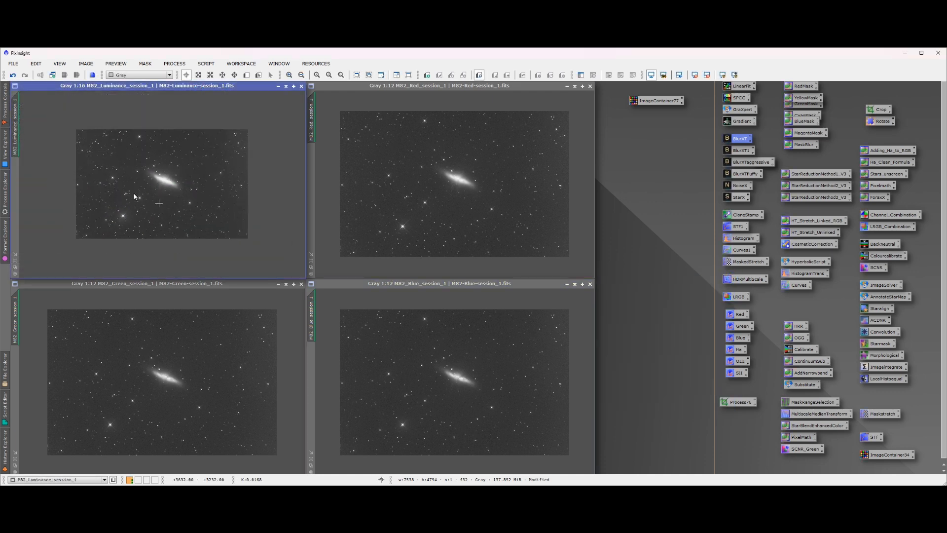
pyautogui.scroll(7, 105, 226)
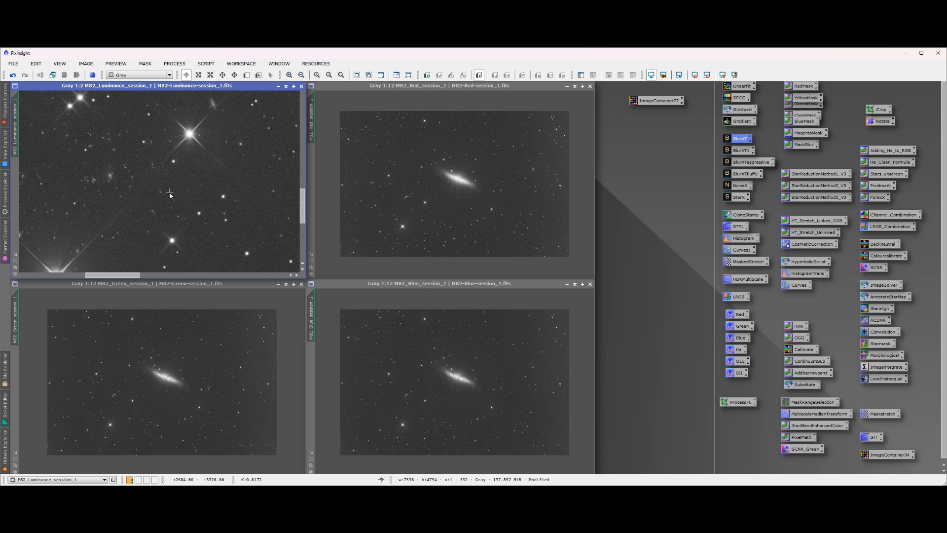
pyautogui.scroll(-4, 170, 195)
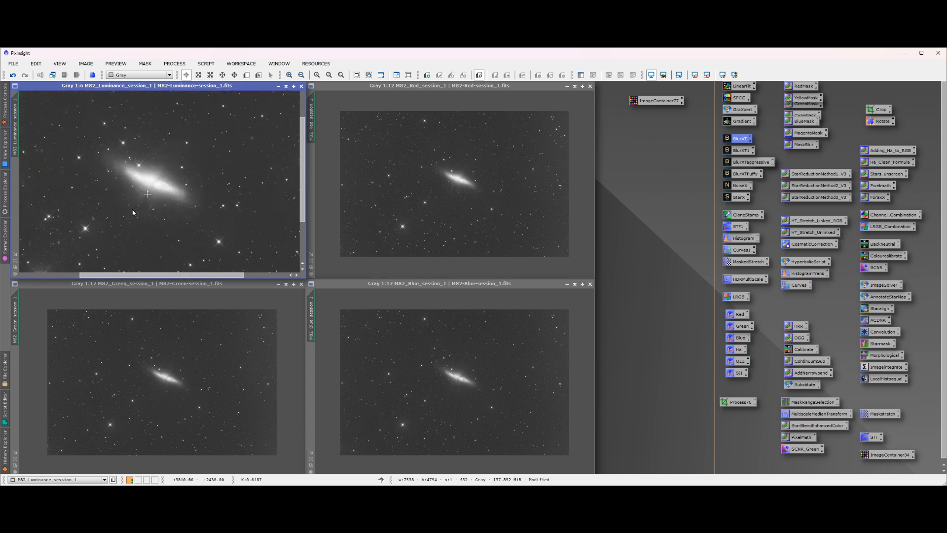
pyautogui.scroll(2, 133, 213)
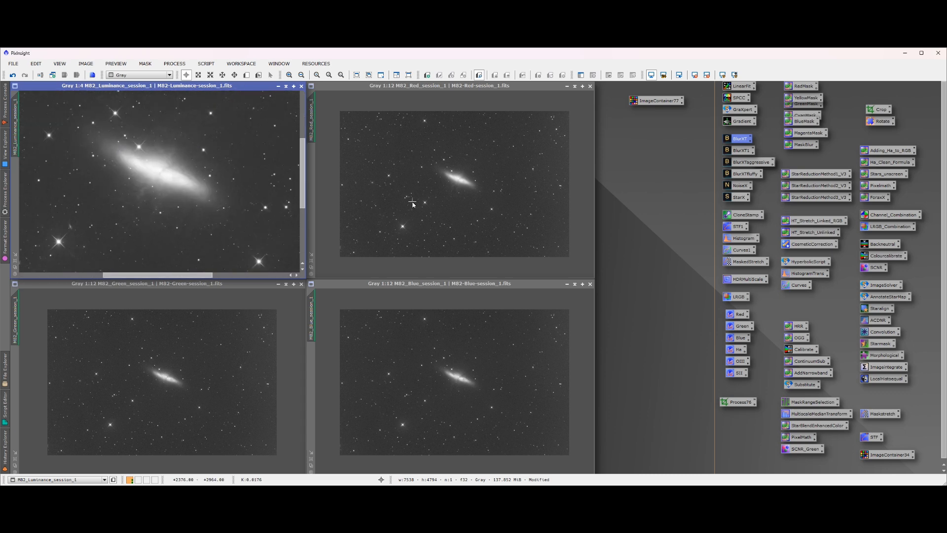
pyautogui.scroll(8, 441, 194)
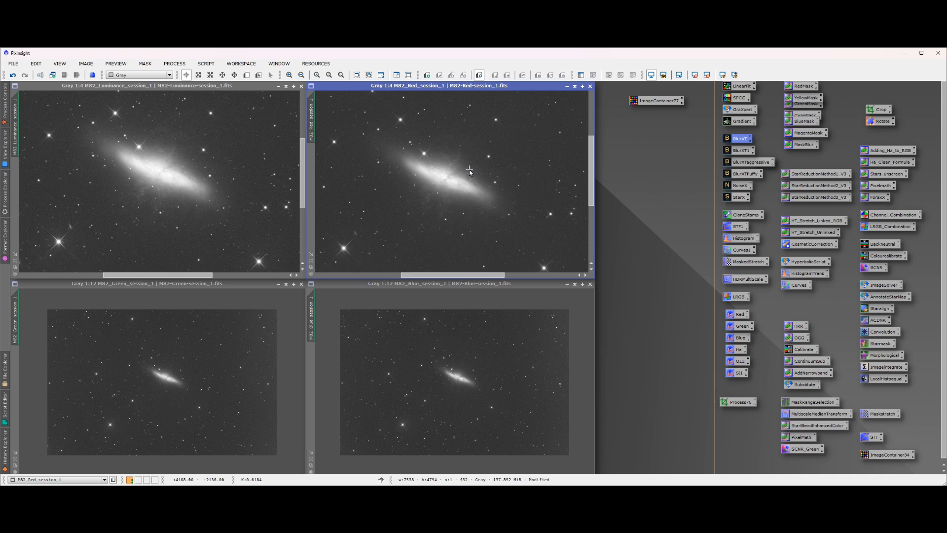
pyautogui.scroll(1, 469, 169)
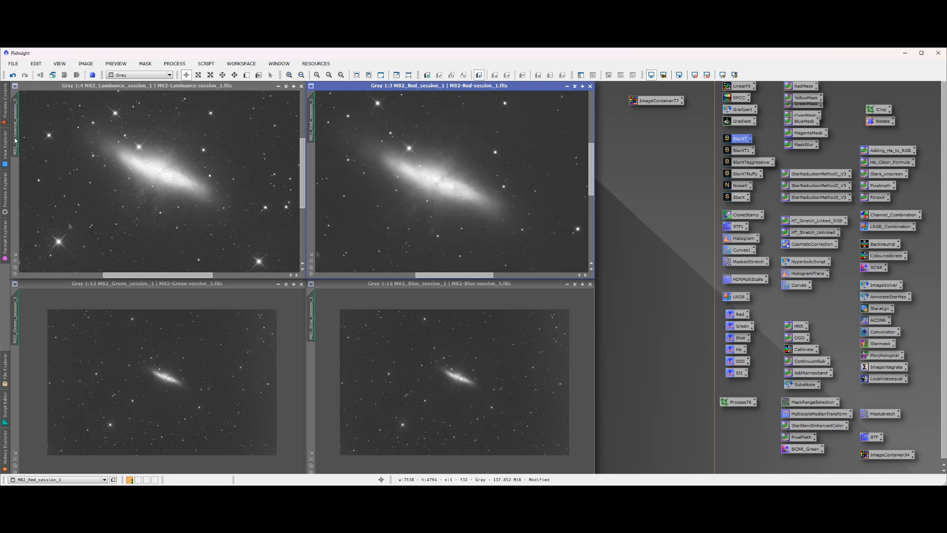
pyautogui.moveTo(15, 141)
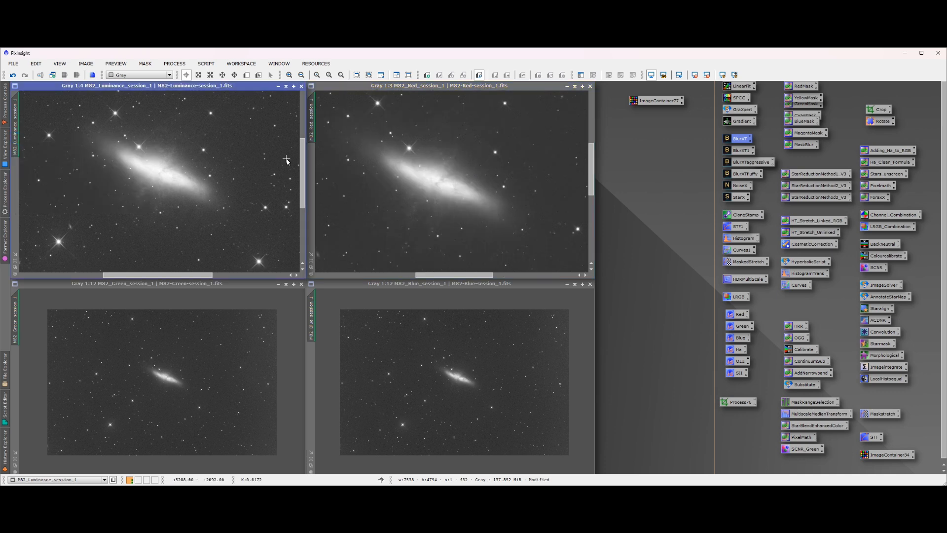
pyautogui.scroll(1, 409, 172)
pyautogui.scroll(-2, 409, 172)
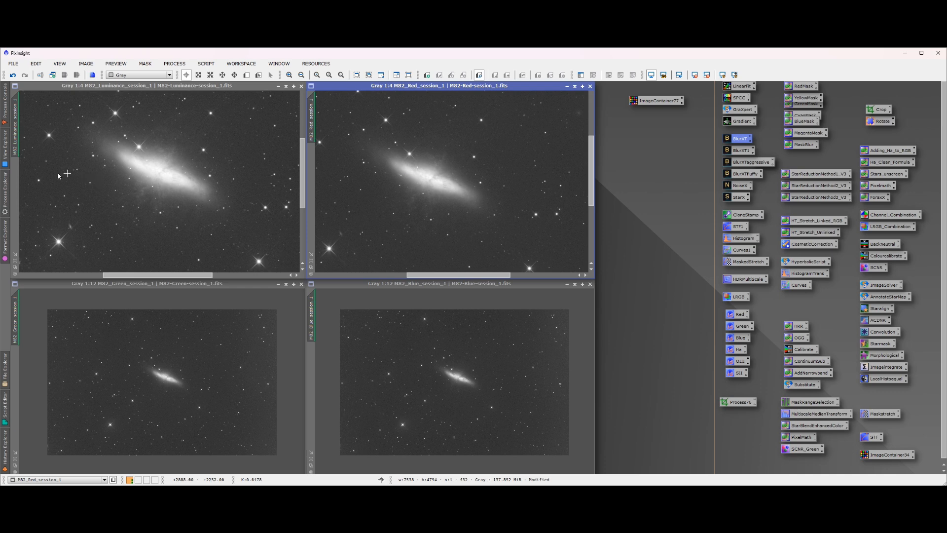
pyautogui.moveTo(19, 153); pyautogui.dragTo(18, 330)
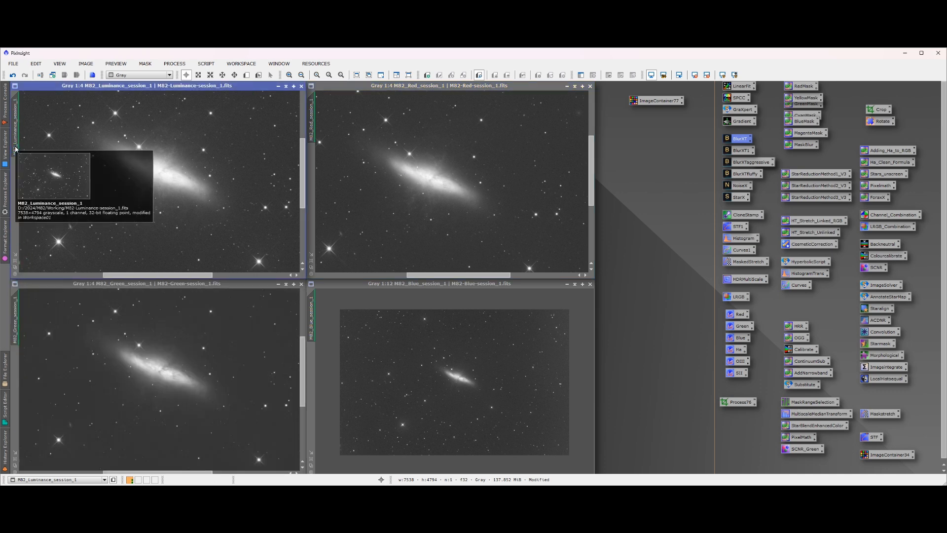
pyautogui.moveTo(17, 148); pyautogui.dragTo(313, 328)
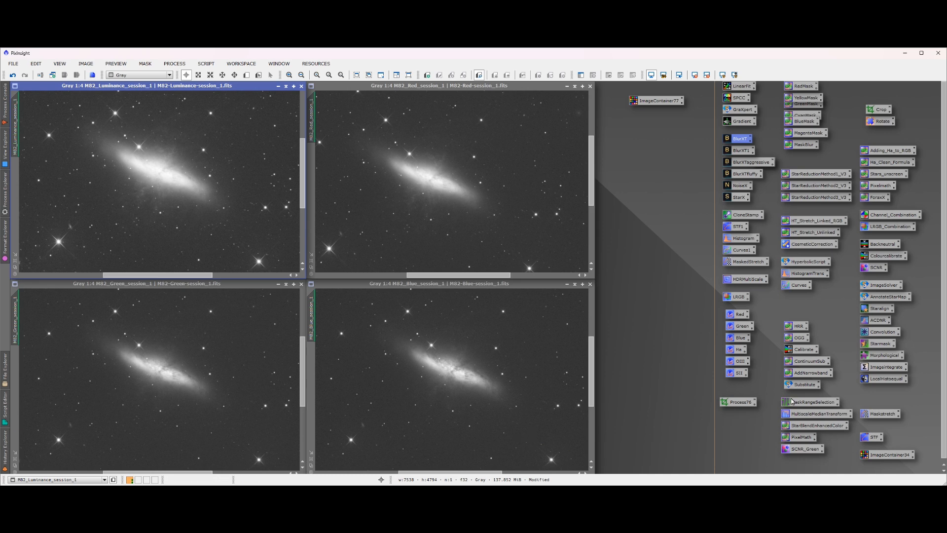
# Assign the M82 luminance, red, green and blue session images to the L, R, G and B channels of LRGBCombination
pyautogui.doubleClick(892, 230)
pyautogui.moveTo(669, 123); pyautogui.dragTo(645, 191)
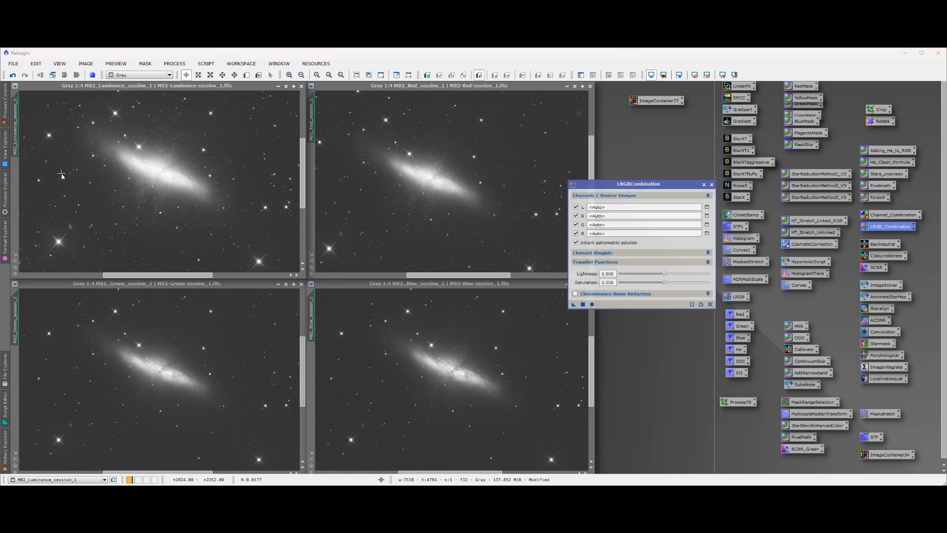
pyautogui.moveTo(16, 130); pyautogui.dragTo(601, 208)
pyautogui.moveTo(311, 130); pyautogui.dragTo(599, 216)
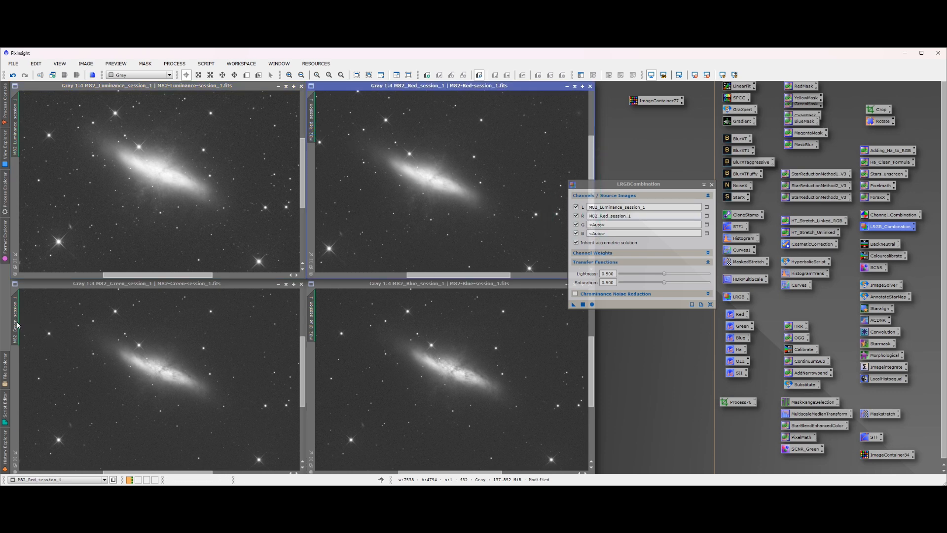
pyautogui.moveTo(17, 325); pyautogui.dragTo(607, 225)
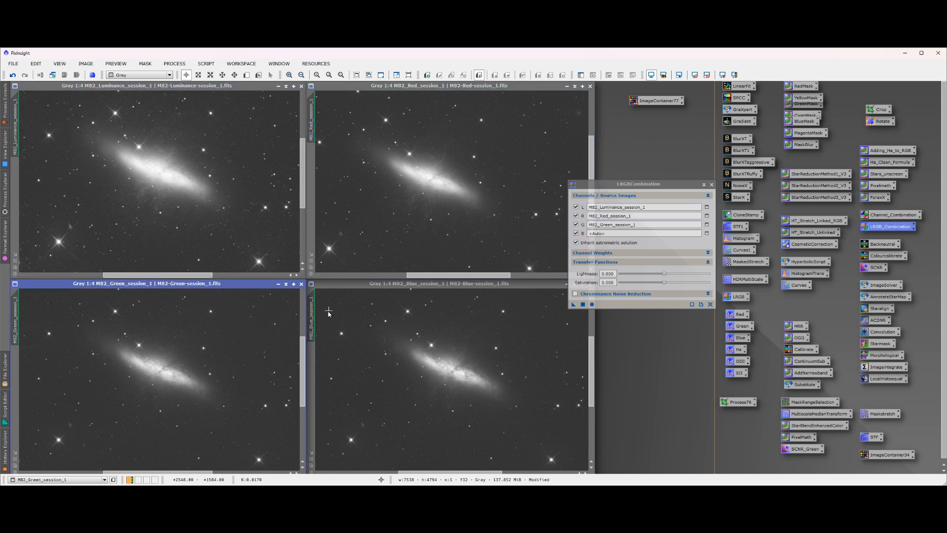
pyautogui.moveTo(311, 320); pyautogui.dragTo(609, 235)
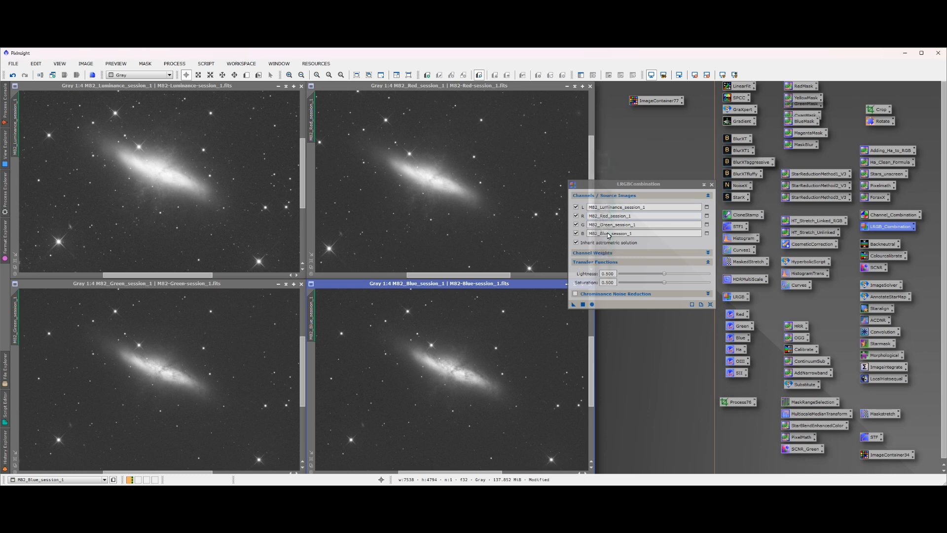
# Run LRGBCombination globally to combine the four channels into a new colour image, and close its dialog
pyautogui.click(583, 305)
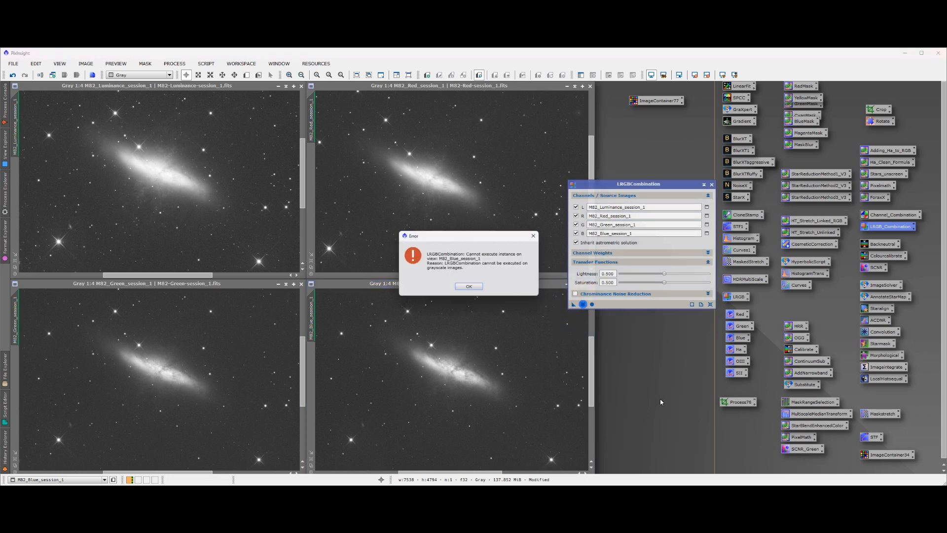
pyautogui.click(469, 290)
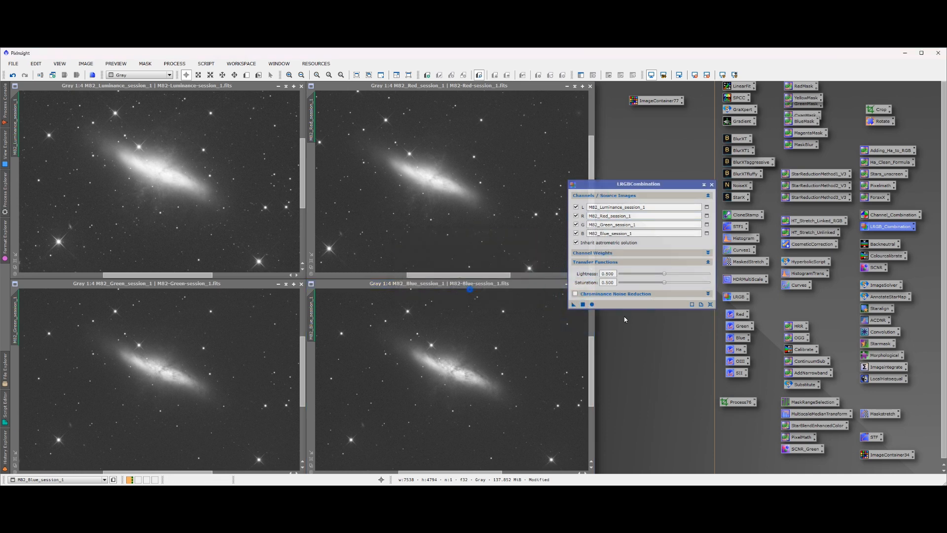
pyautogui.click(592, 305)
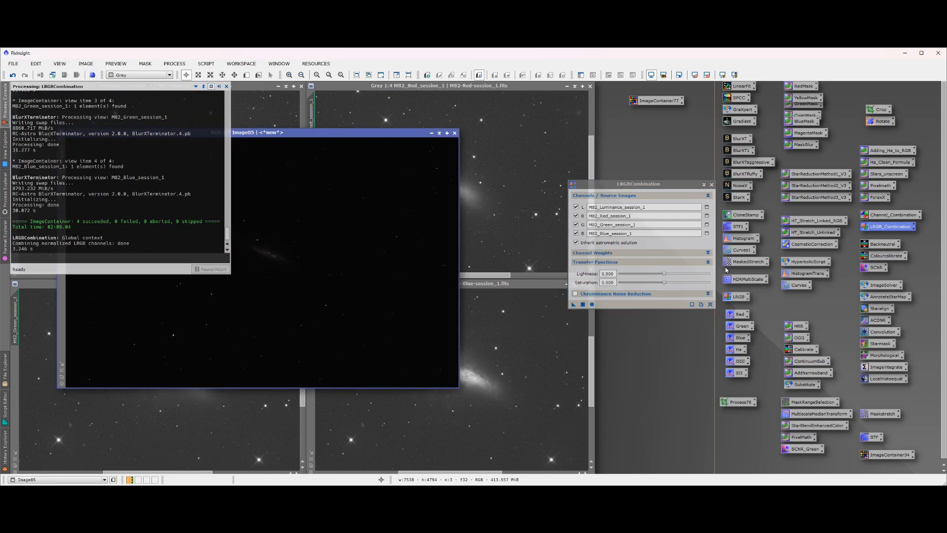
pyautogui.click(711, 184)
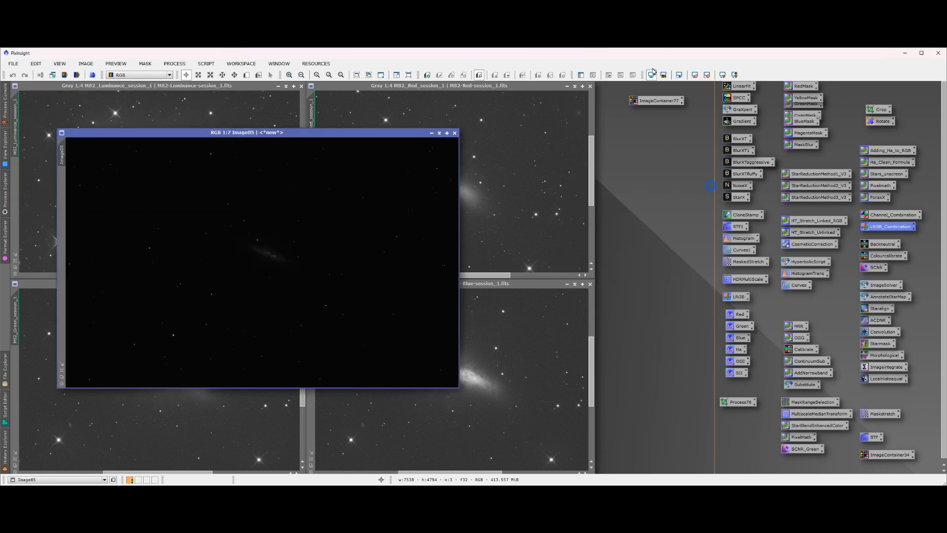
# Auto-stretch the display of the combined colour image and inspect the galaxy and surrounding stars up close
pyautogui.click(723, 75)
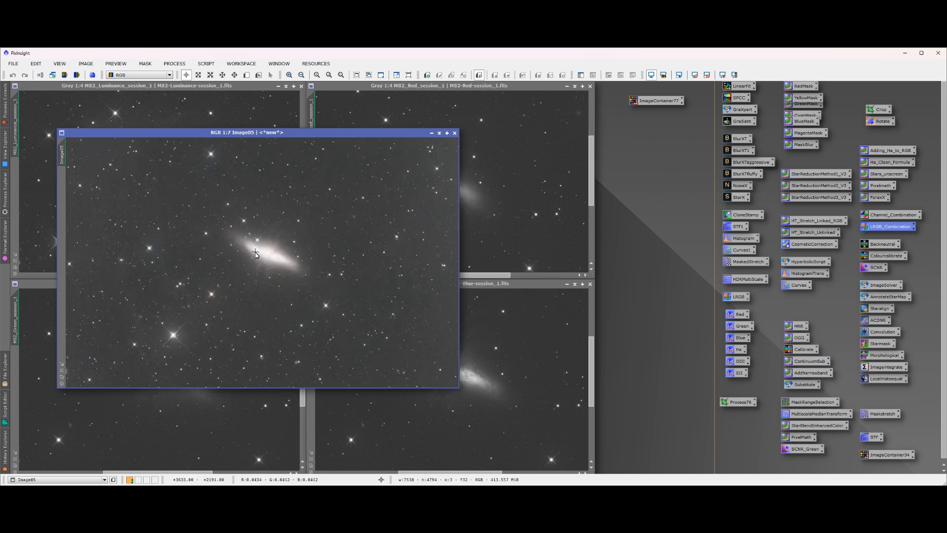
pyautogui.scroll(-1, 256, 254)
pyautogui.scroll(7, 266, 249)
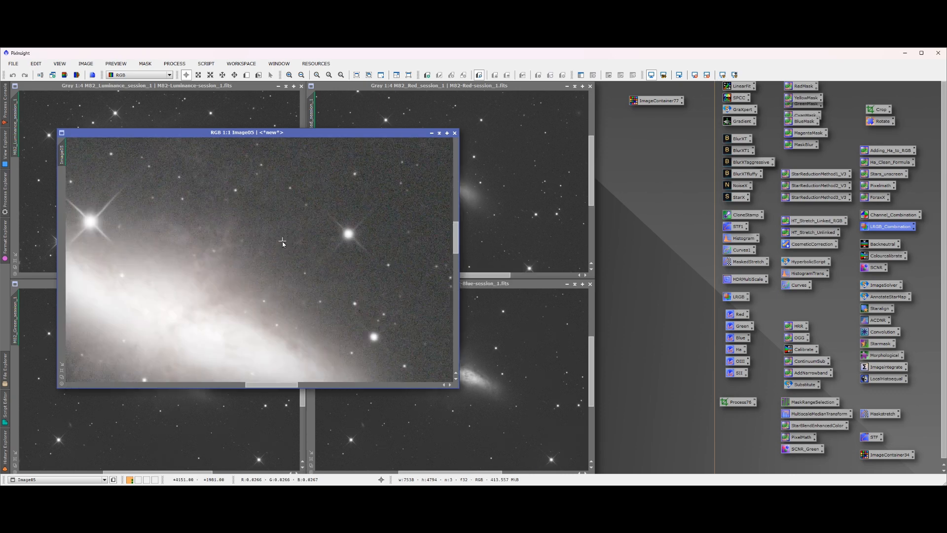
pyautogui.scroll(-1, 283, 243)
pyautogui.scroll(-8, 282, 243)
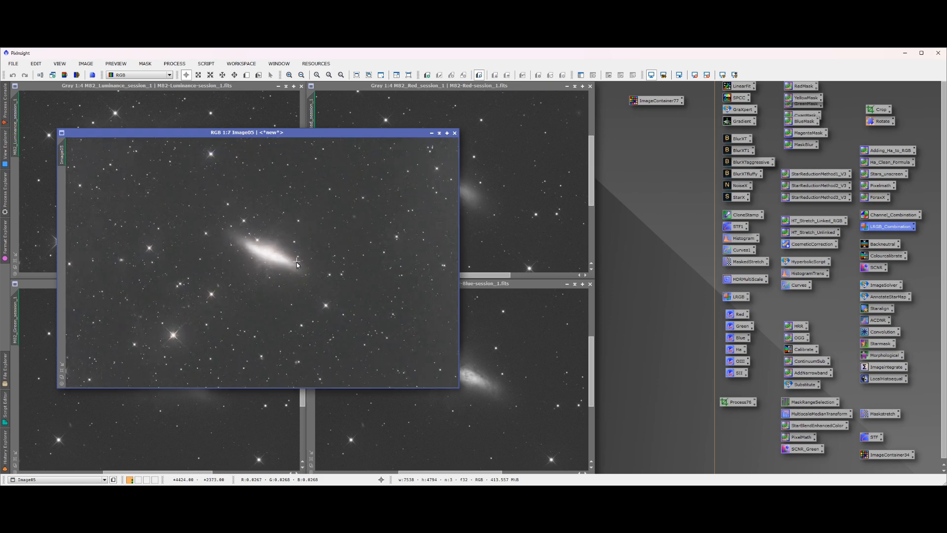
pyautogui.scroll(2, 312, 277)
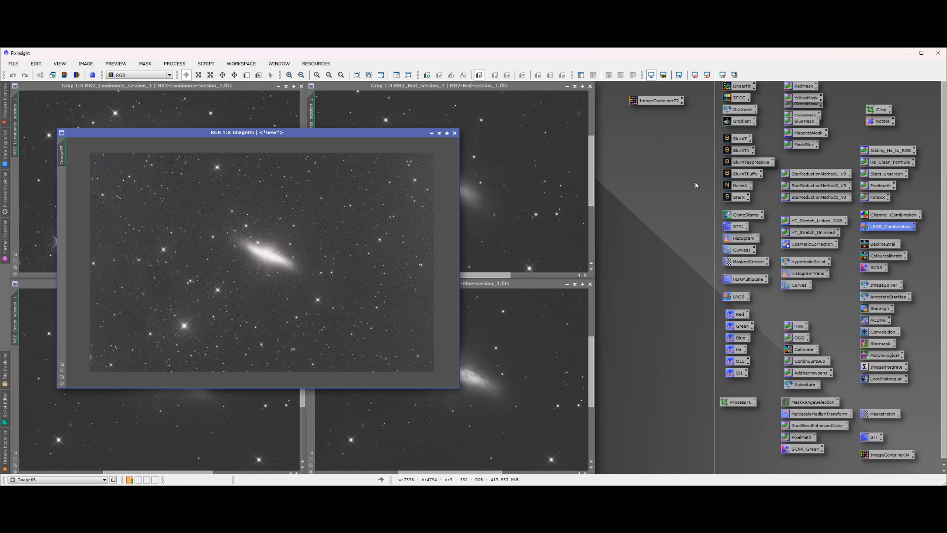
# Run StarXTerminator on the combined image with Generate Star Image, Unscreen Stars and Large Overlap enabled, and close its dialog
pyautogui.doubleClick(738, 197)
pyautogui.moveTo(829, 236); pyautogui.dragTo(630, 176)
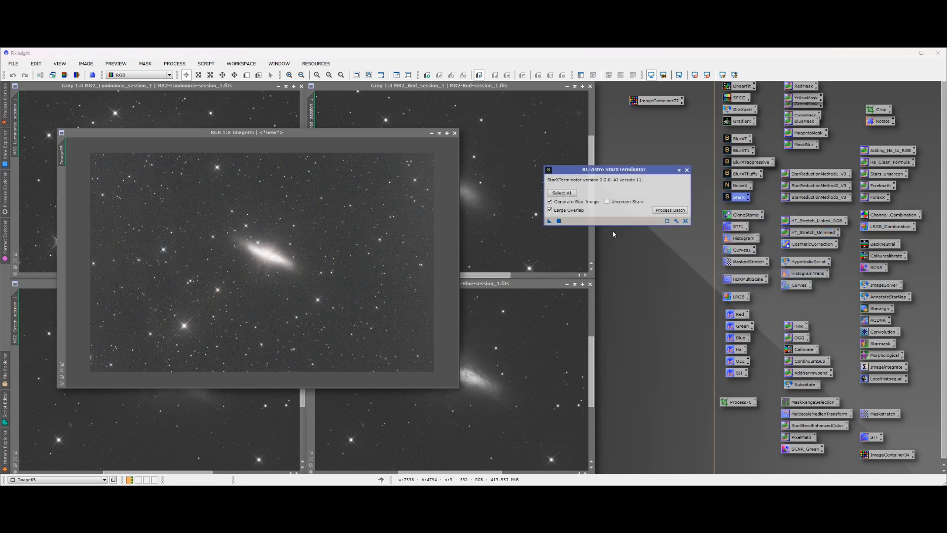
pyautogui.click(608, 202)
pyautogui.moveTo(549, 220); pyautogui.dragTo(295, 267)
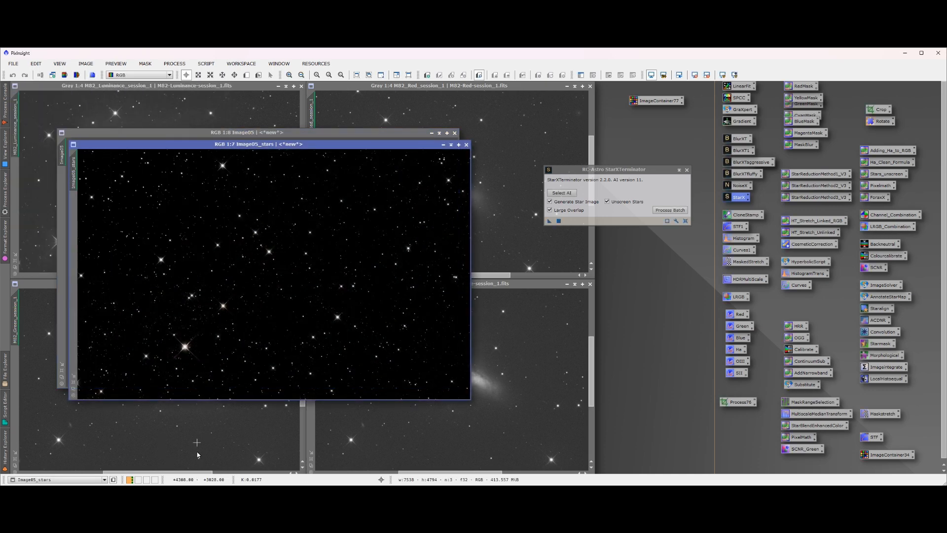
pyautogui.moveTo(296, 145); pyautogui.dragTo(500, 143)
pyautogui.click(687, 170)
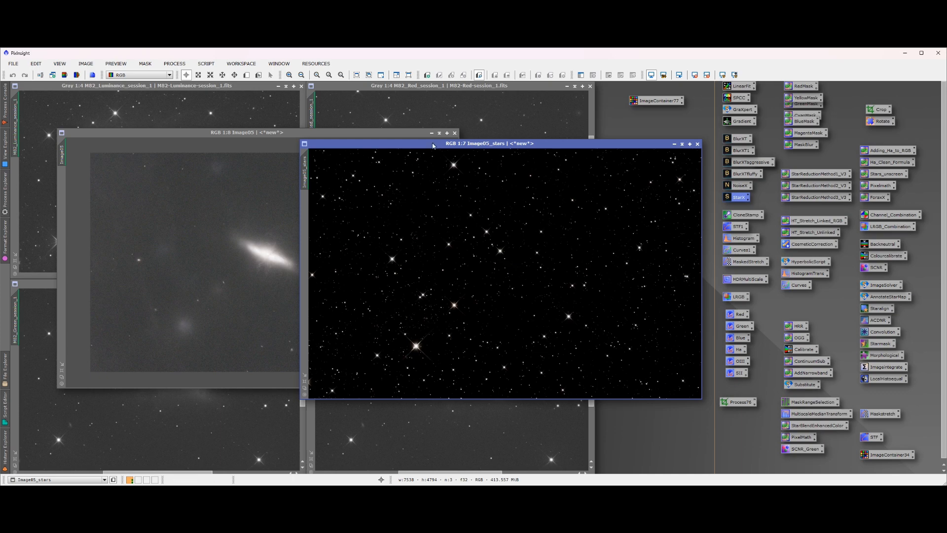
# Arrange the starless galaxy image and the stars-only image side by side
pyautogui.moveTo(433, 146); pyautogui.dragTo(590, 133)
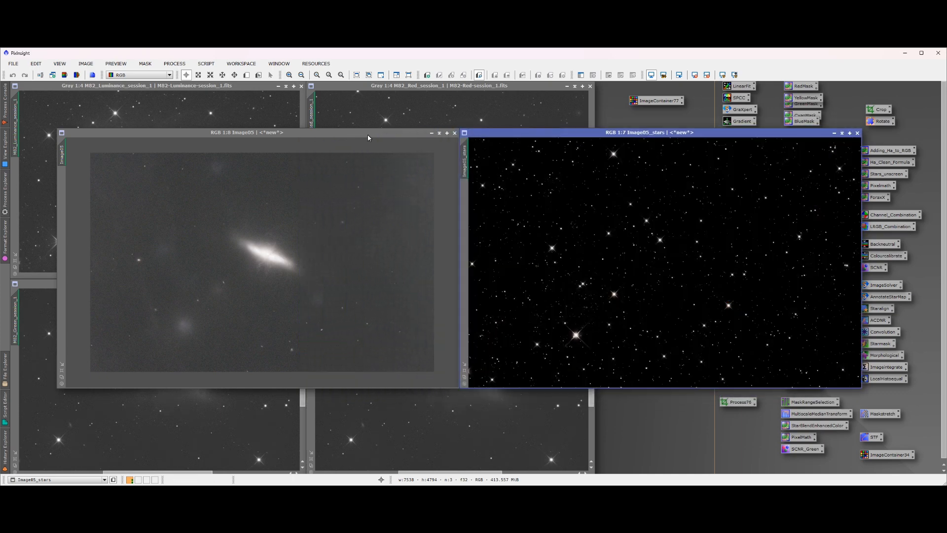
pyautogui.moveTo(368, 138); pyautogui.dragTo(329, 138)
pyautogui.moveTo(537, 136); pyautogui.dragTo(504, 135)
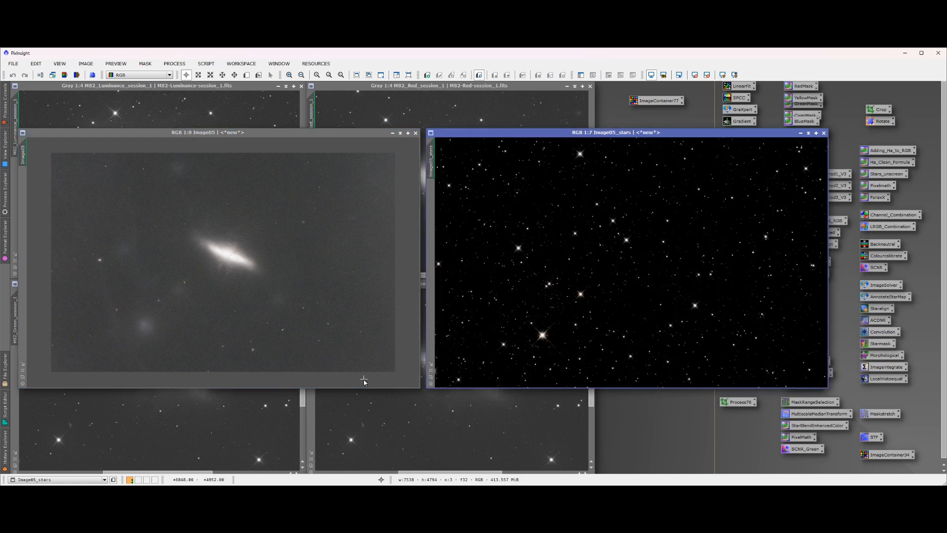
# Review the update repository addresses in Manage Update Repositories, including the script repositories at the end of the list
pyautogui.click(325, 67)
pyautogui.moveTo(330, 110)
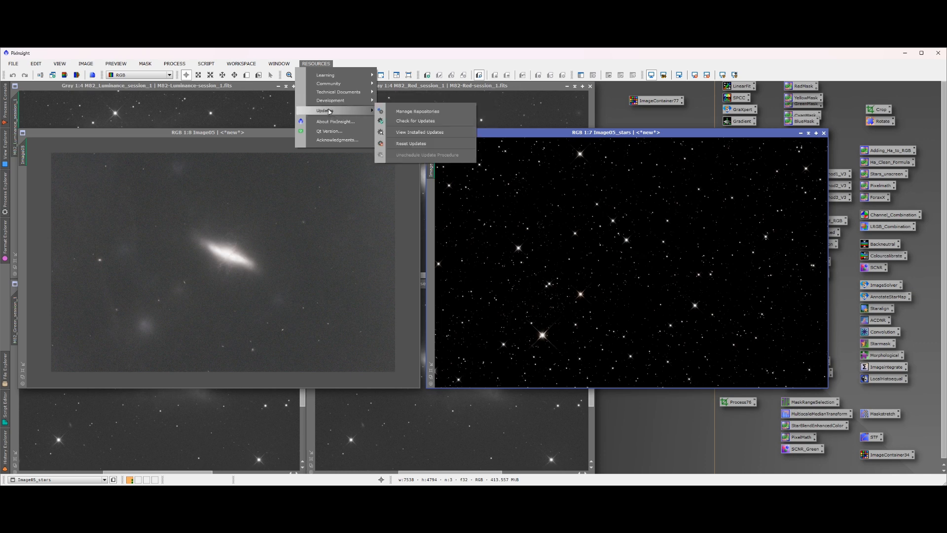
pyautogui.click(409, 112)
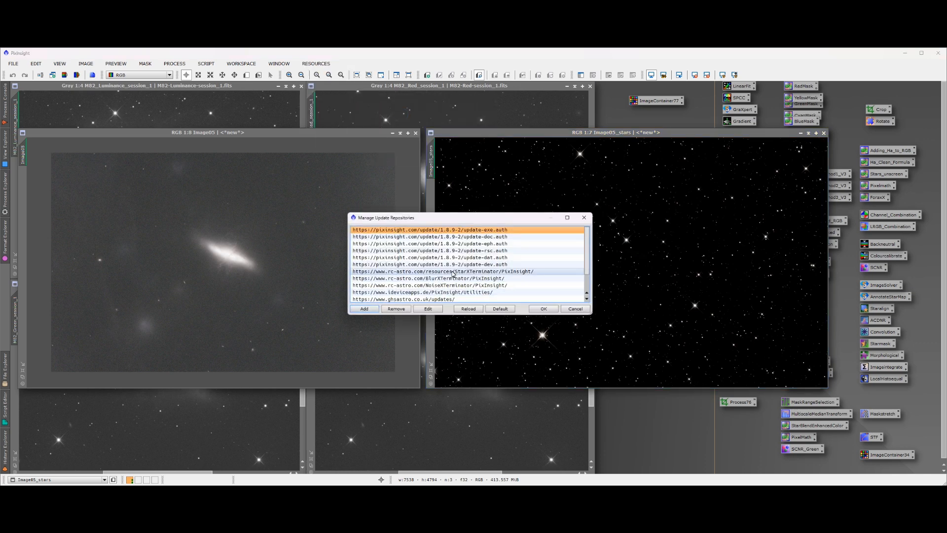
pyautogui.click(467, 275)
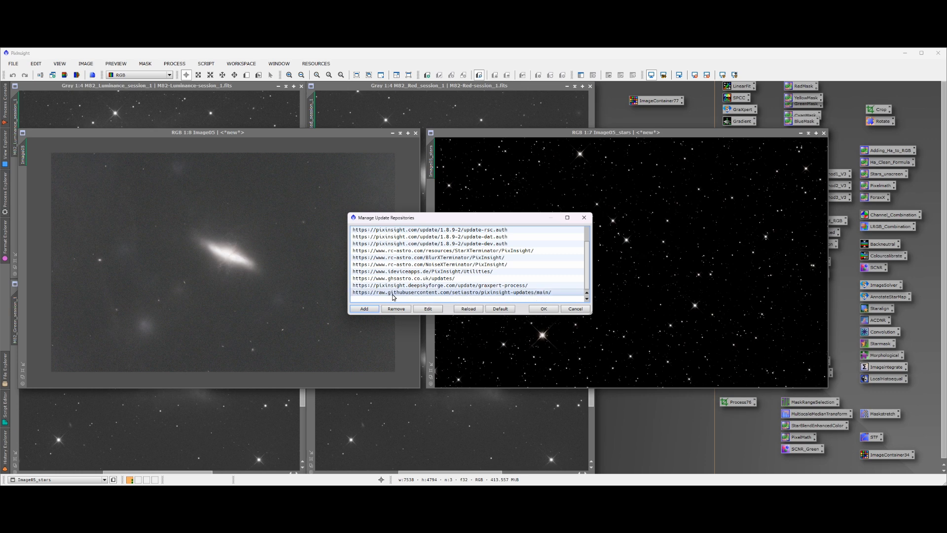
pyautogui.click(545, 310)
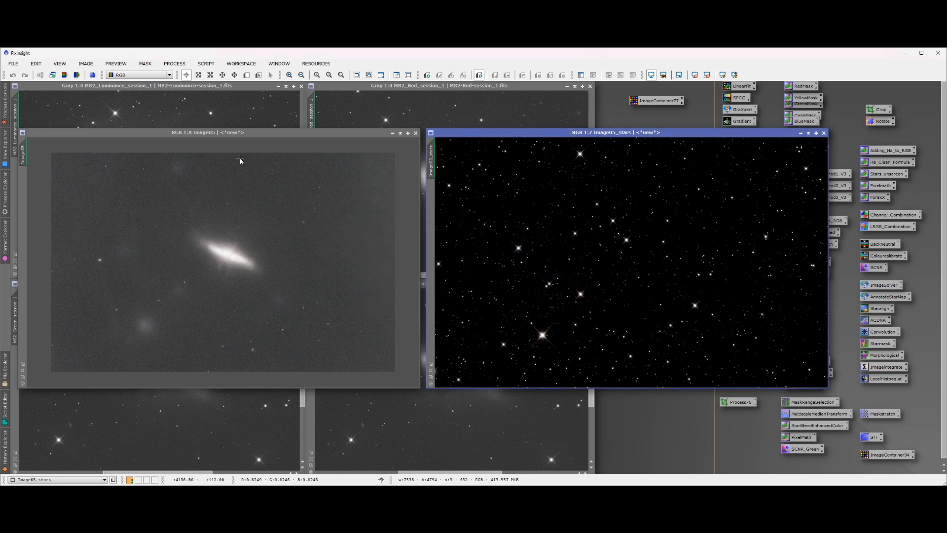
pyautogui.click(206, 64)
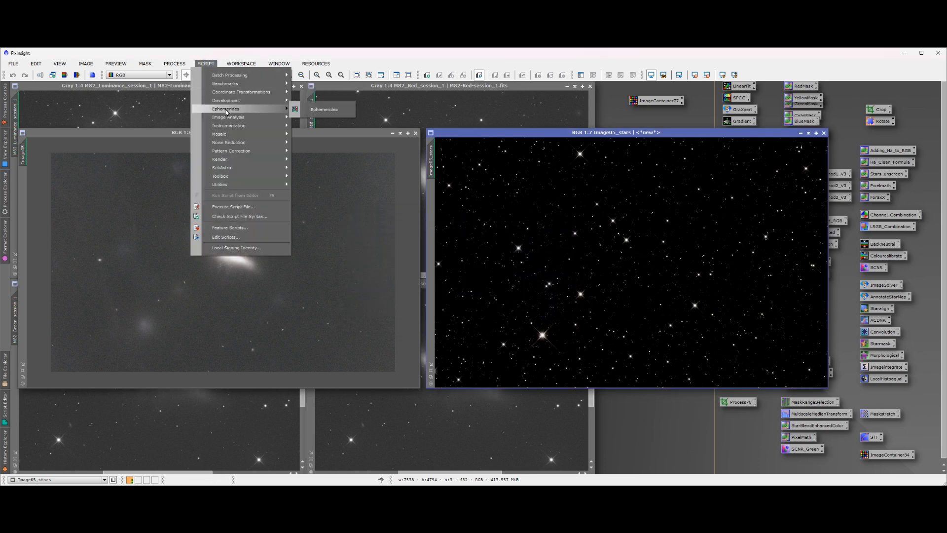
pyautogui.moveTo(229, 161)
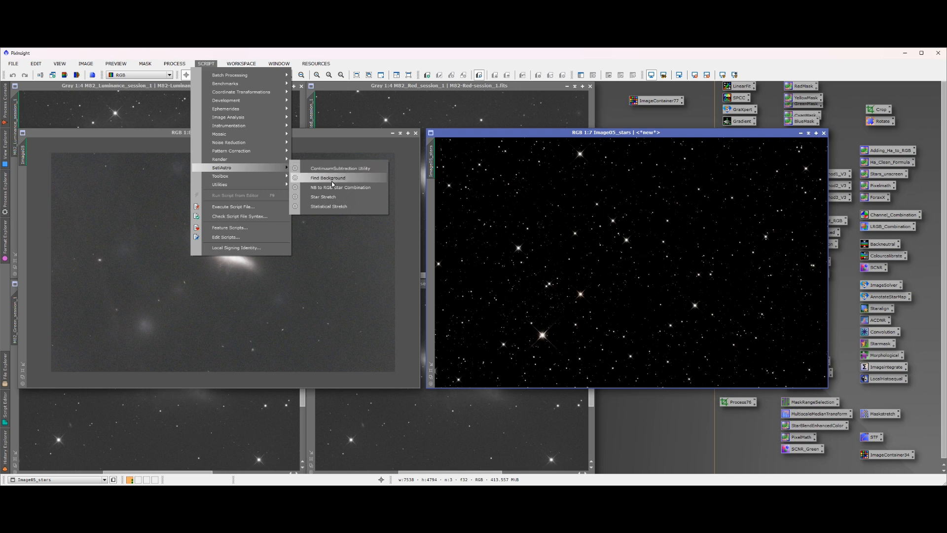
pyautogui.click(328, 197)
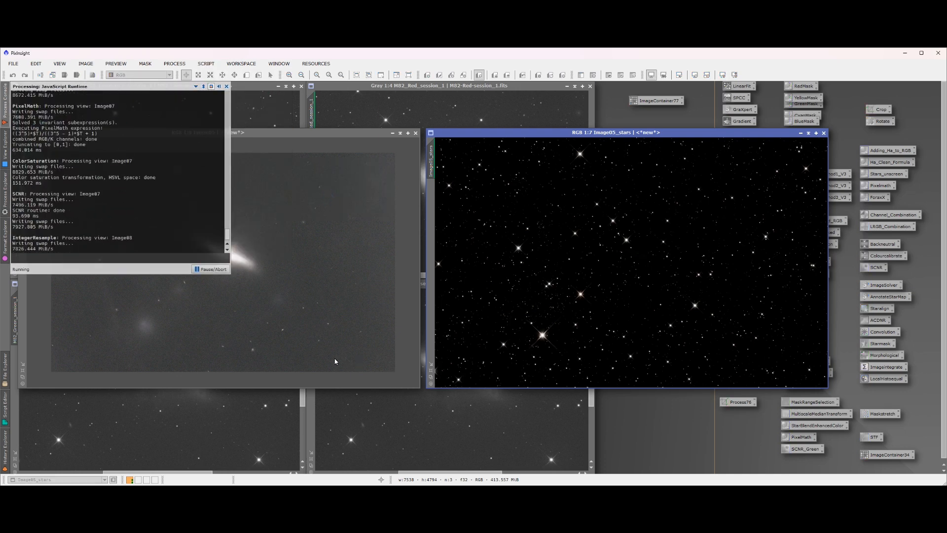
pyautogui.moveTo(444, 201); pyautogui.dragTo(190, 286)
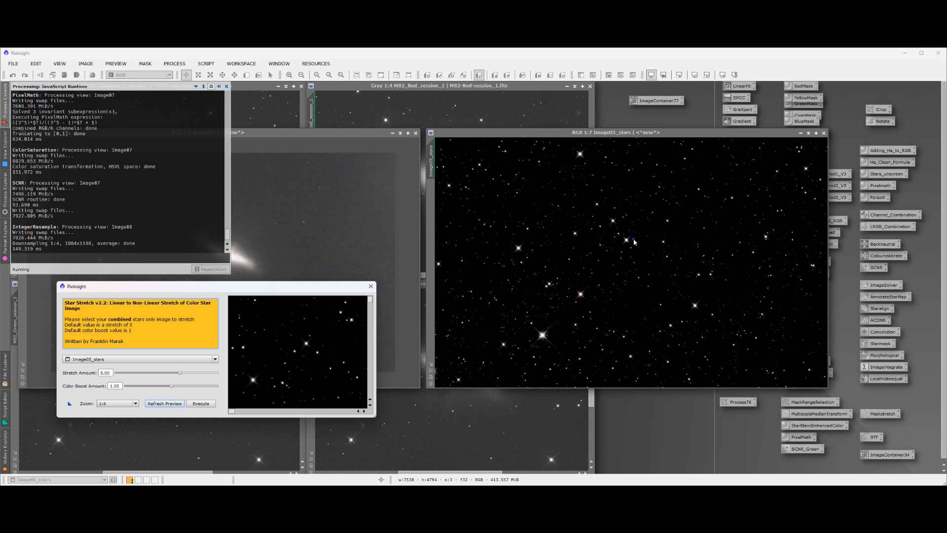
pyautogui.click(371, 286)
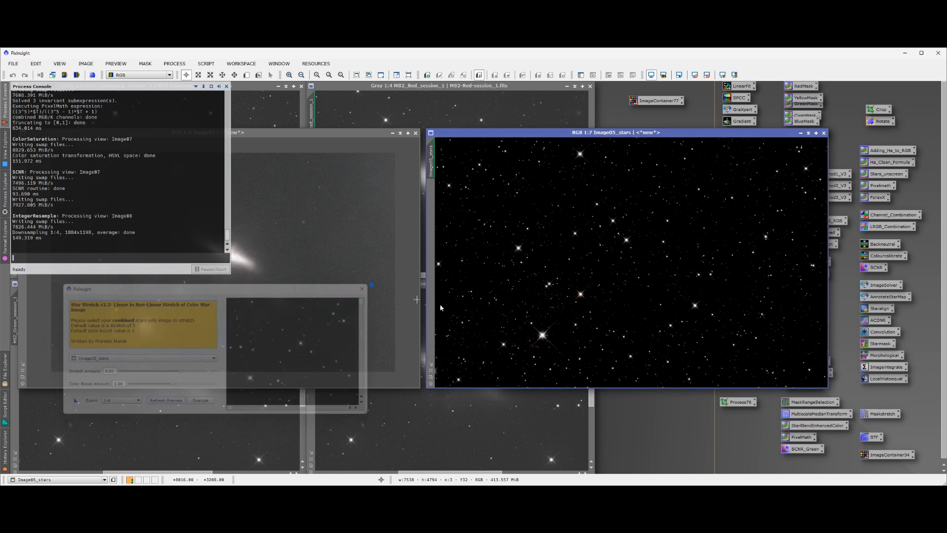
# Remove the screen stretch from the stars-only image and apply the Star Stretch script with amount 4 and colour boost 1.00
pyautogui.press('F12')
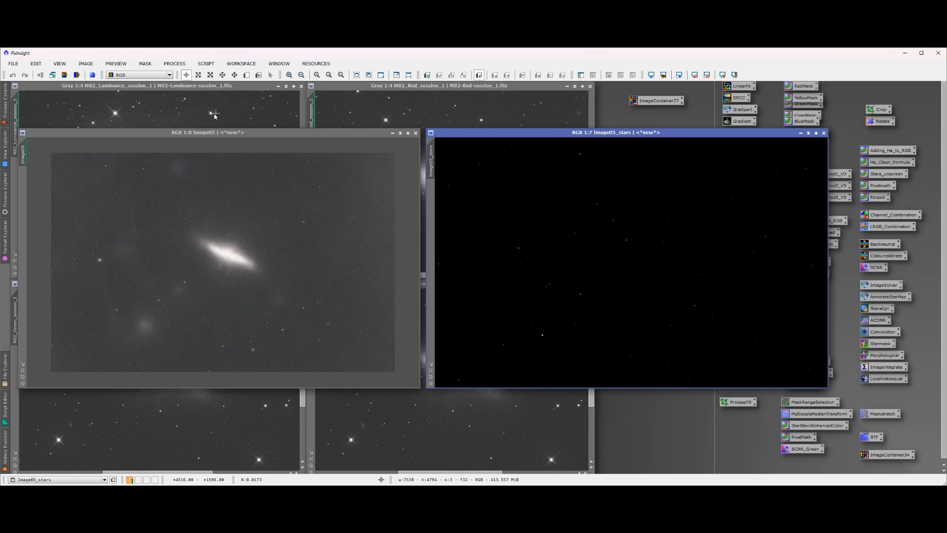
pyautogui.click(206, 65)
pyautogui.moveTo(232, 167)
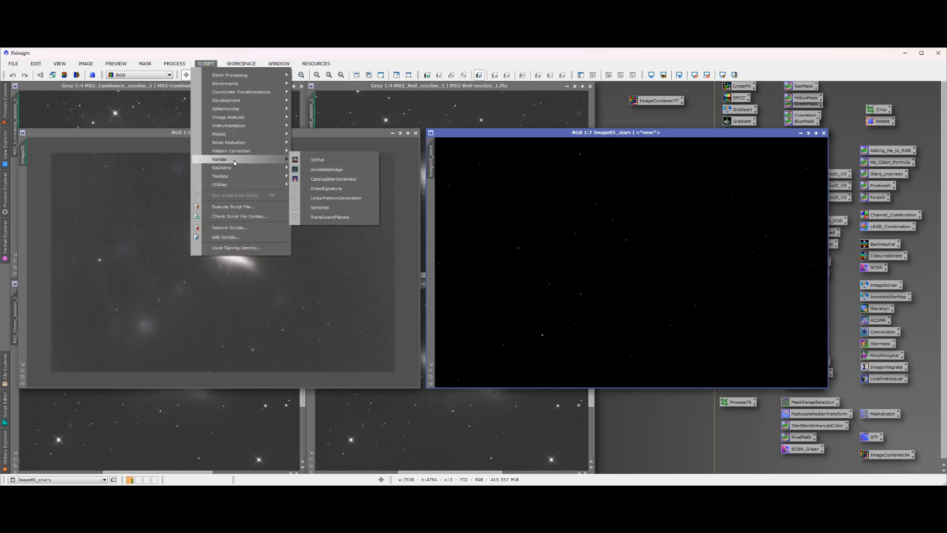
pyautogui.click(325, 196)
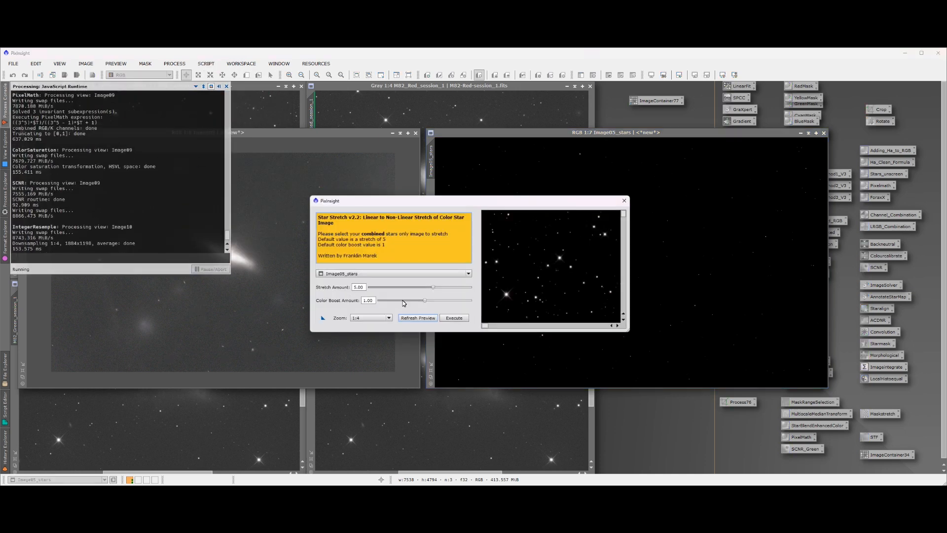
pyautogui.moveTo(434, 288); pyautogui.dragTo(420, 291)
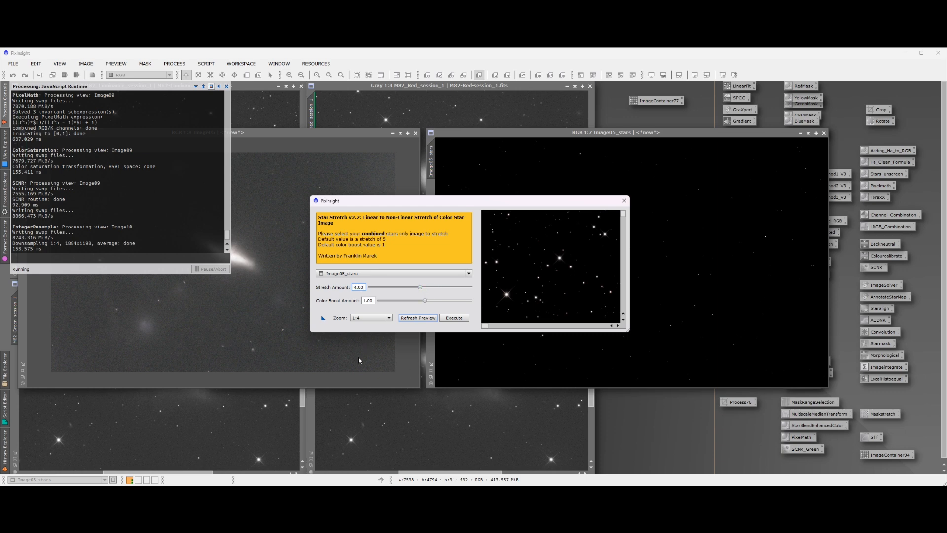
pyautogui.click(453, 318)
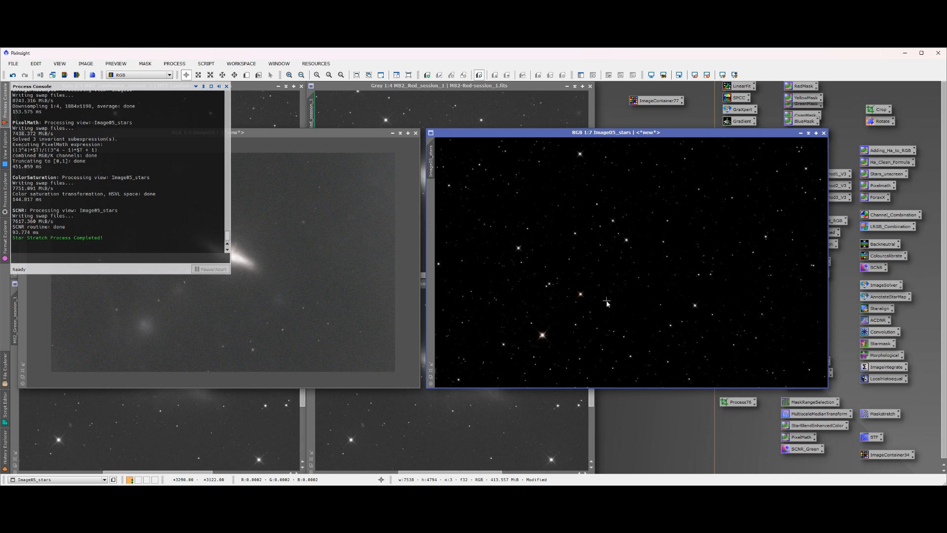
# Rename the stars-only image as Stars, minimise it and place its icon just below the image container icon
pyautogui.rightClick(433, 168)
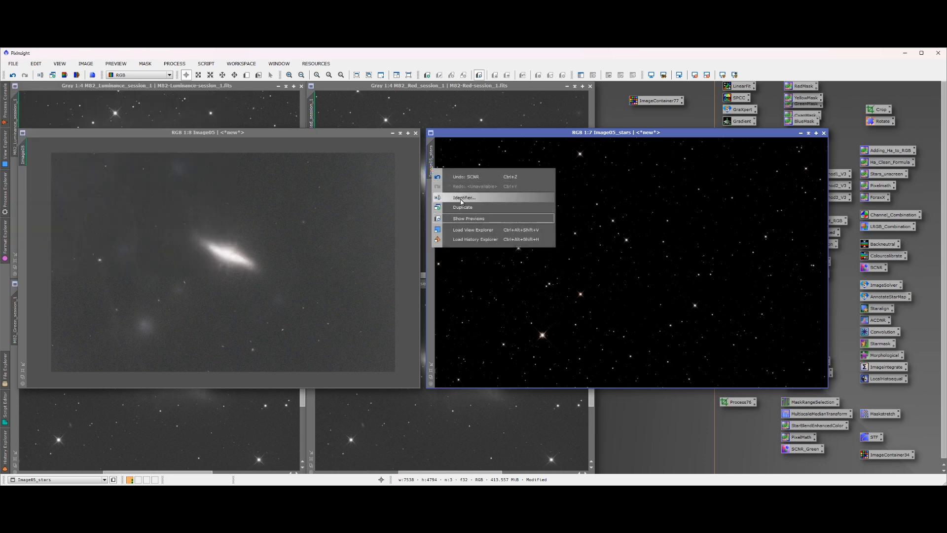
pyautogui.click(460, 198)
pyautogui.write('Stars')
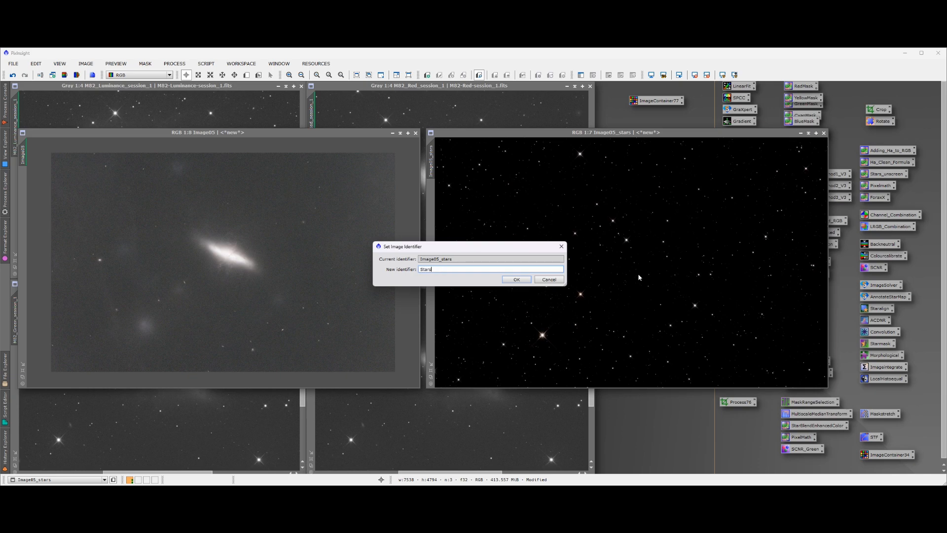
pyautogui.press('Return')
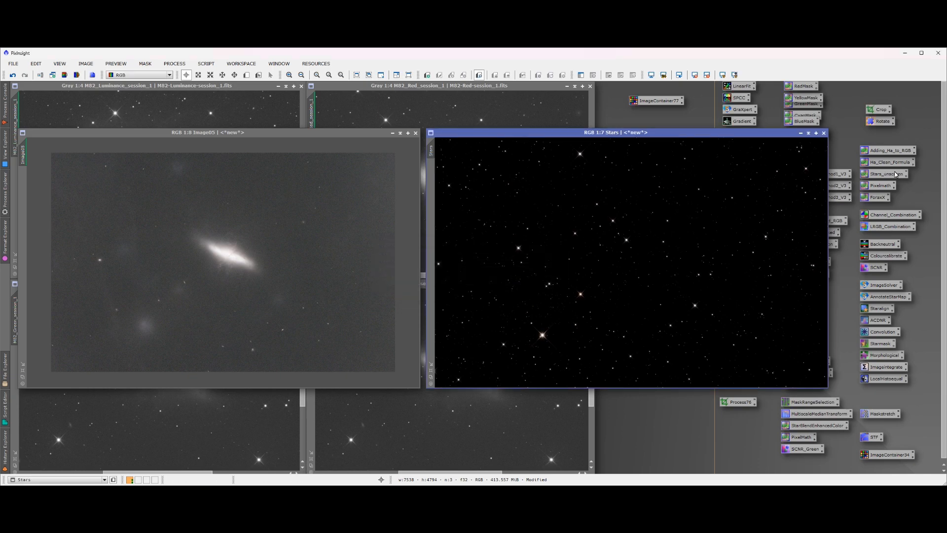
pyautogui.click(801, 133)
pyautogui.moveTo(642, 263); pyautogui.dragTo(663, 133)
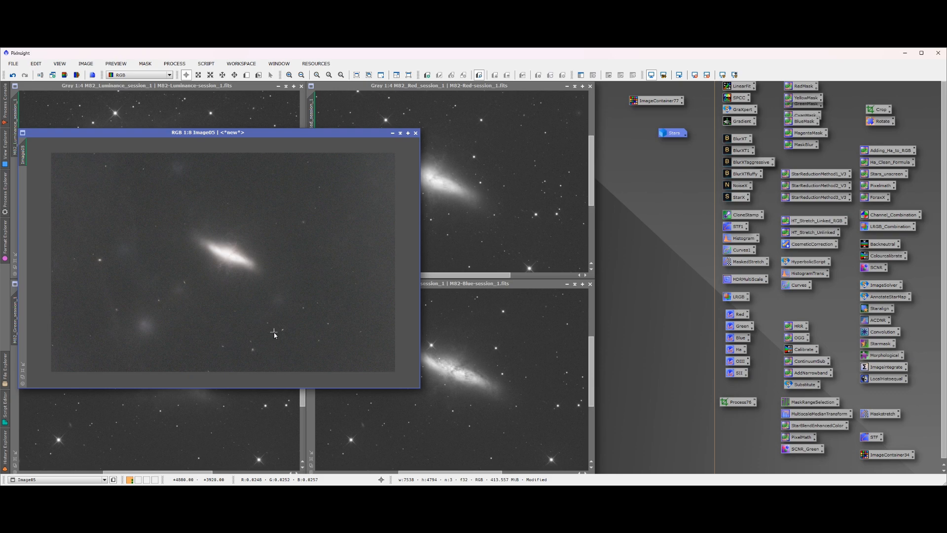
# Remove the screen stretch from the starless galaxy image and open GeneralizedHyperbolicStretch beside it with a real-time preview
pyautogui.hotkey('ctrl', 'F12')
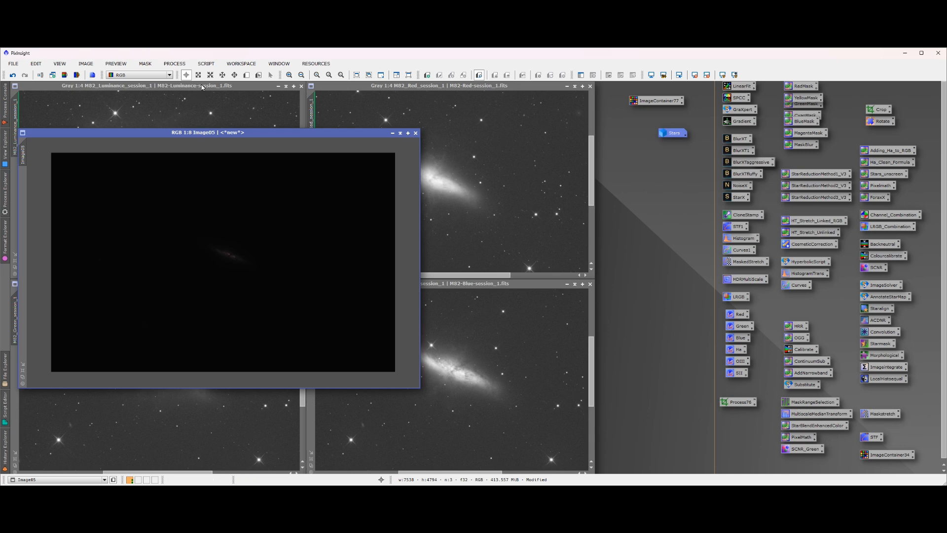
pyautogui.click(182, 67)
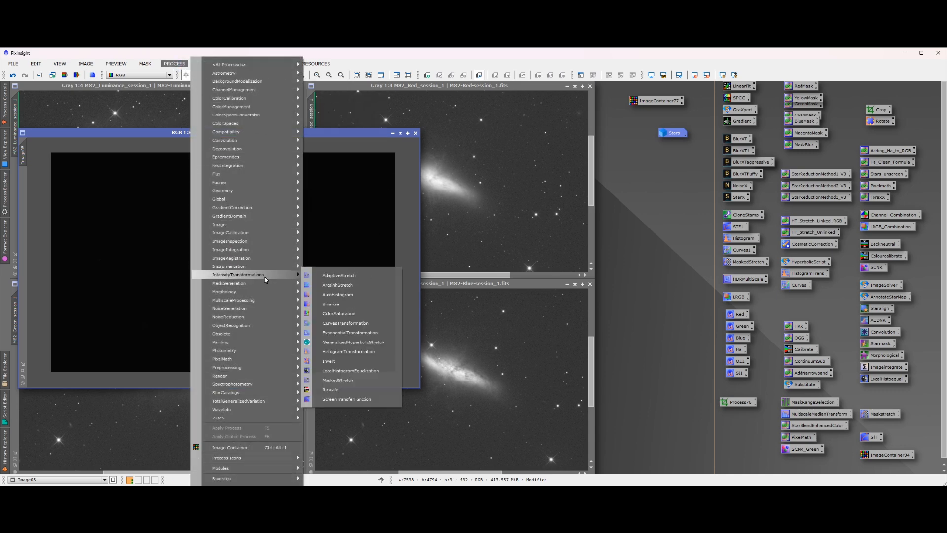
pyautogui.moveTo(266, 282)
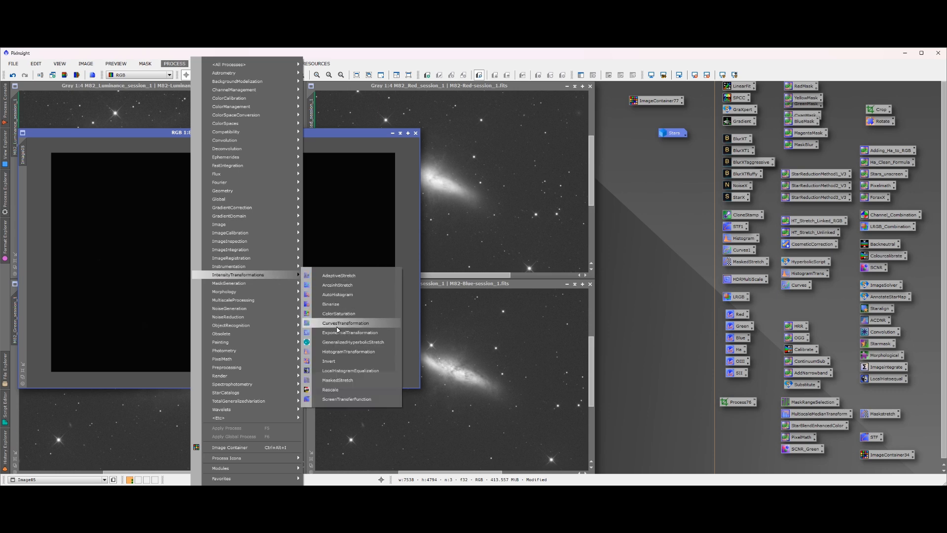
pyautogui.click(343, 345)
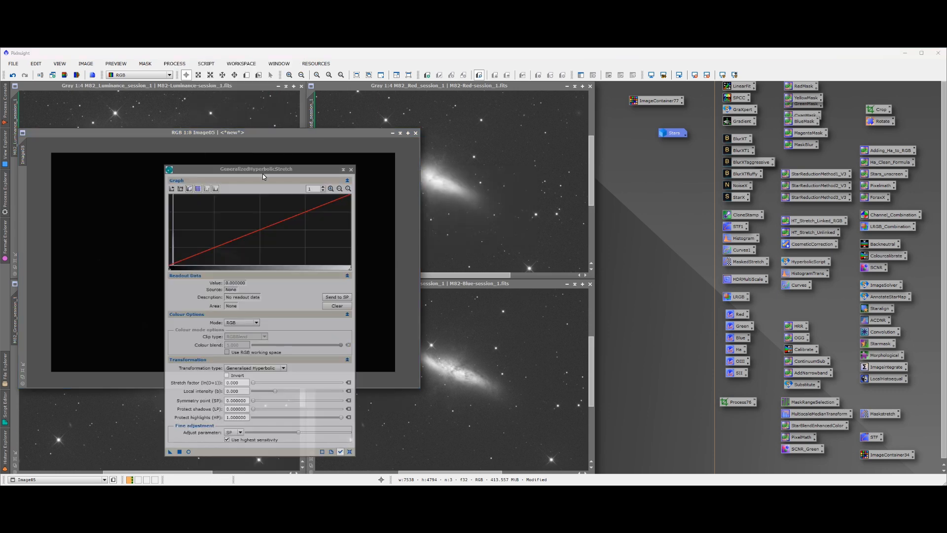
pyautogui.moveTo(279, 171); pyautogui.dragTo(743, 154)
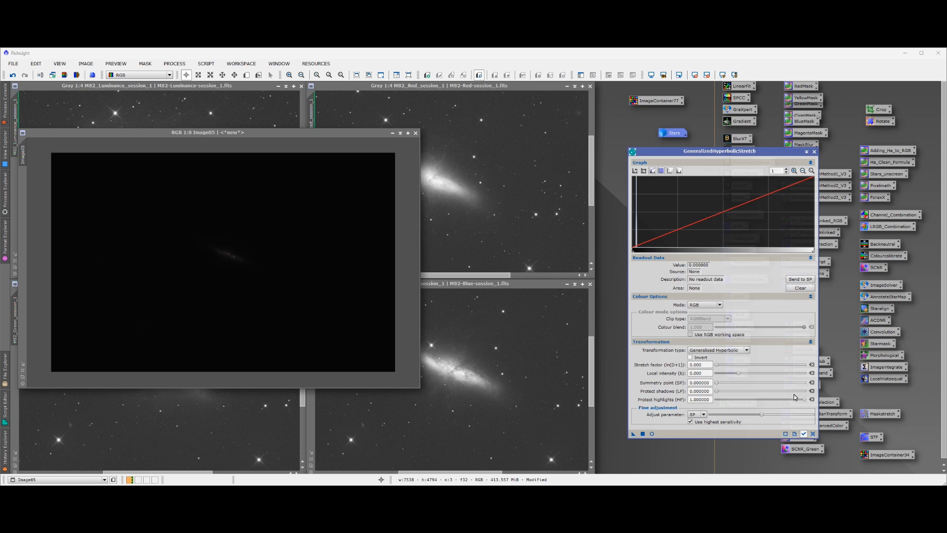
pyautogui.click(651, 433)
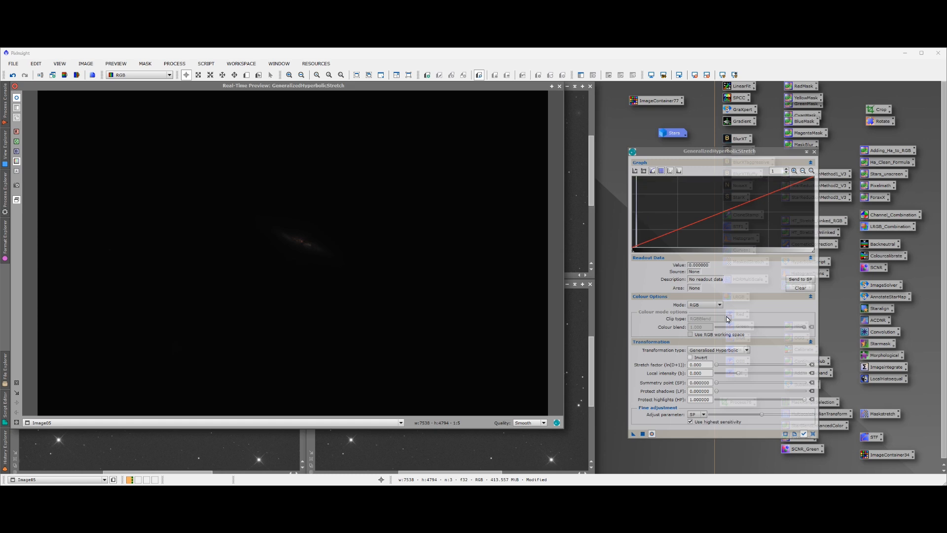
# Apply a Linear transformation with blackpoint 0.011337, picked just before the histogram's rise, to the starless image and reset the process
pyautogui.click(643, 171)
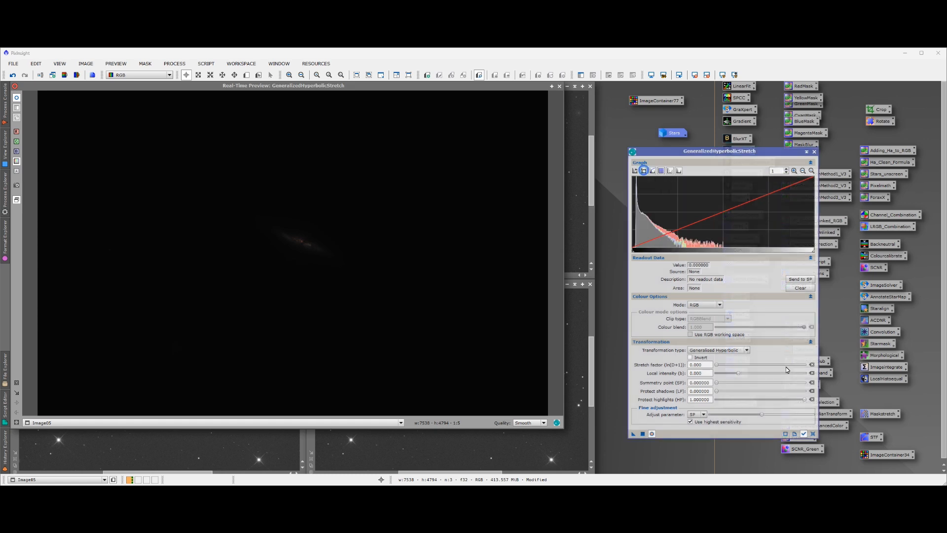
pyautogui.click(747, 351)
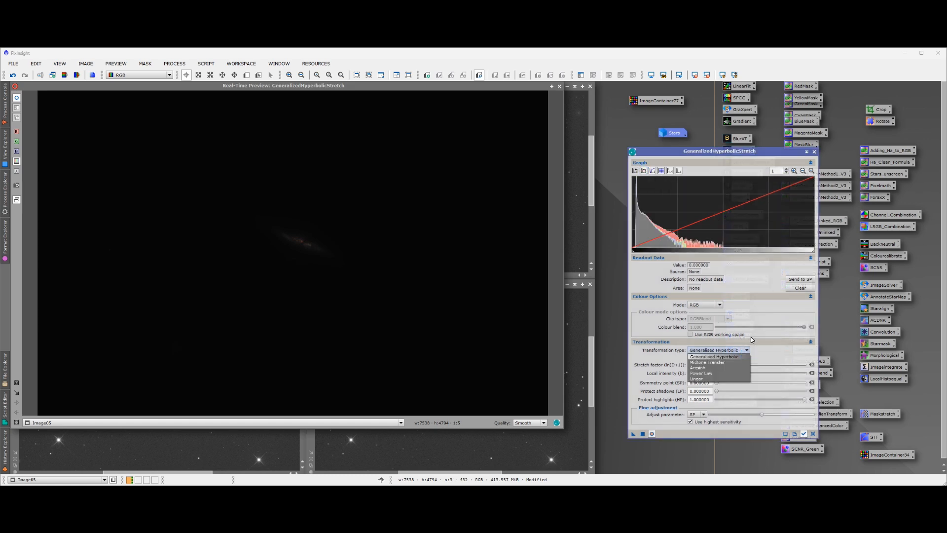
pyautogui.click(716, 379)
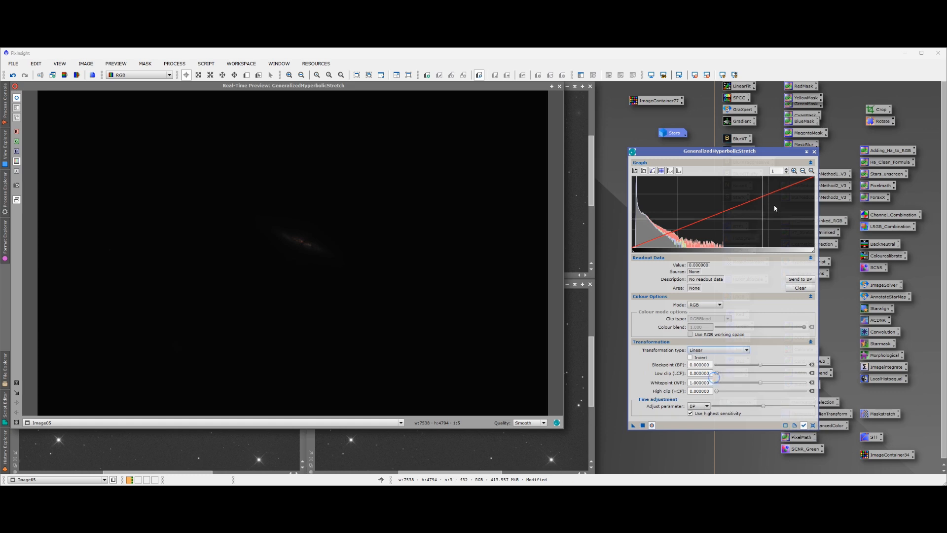
pyautogui.click(795, 171)
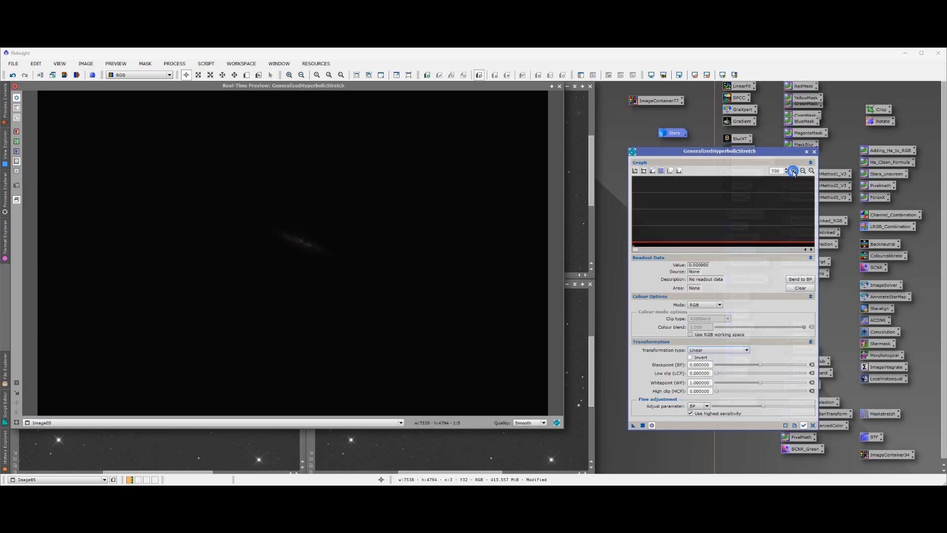
pyautogui.click(804, 171)
pyautogui.click(787, 169)
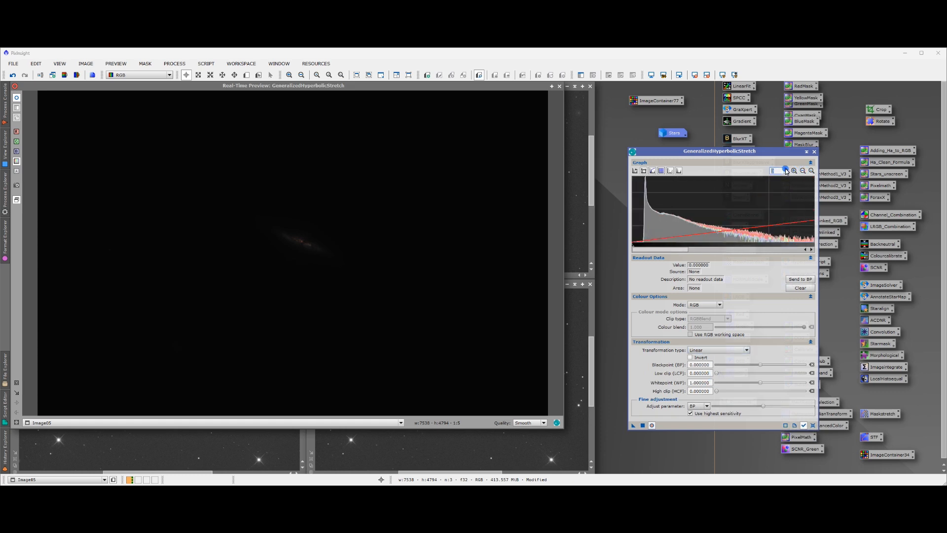
pyautogui.click(787, 170)
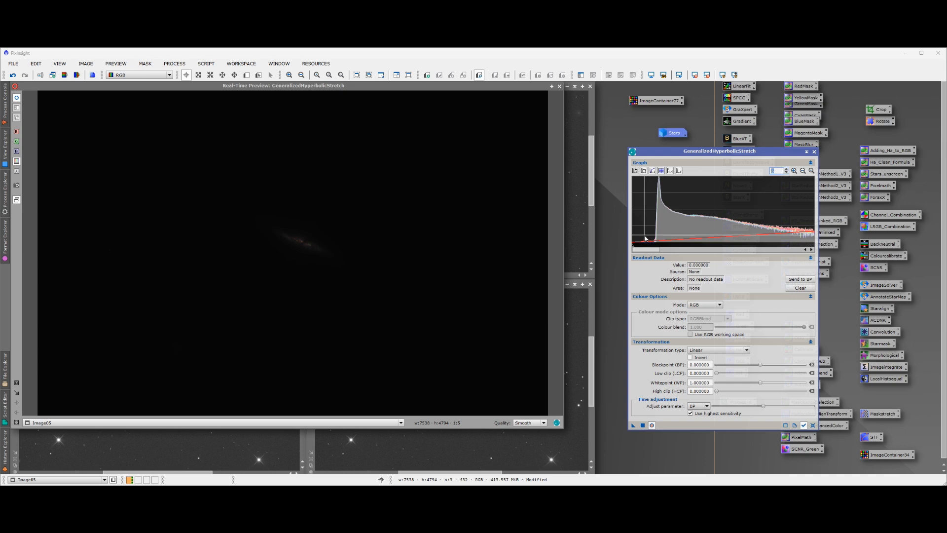
pyautogui.click(645, 235)
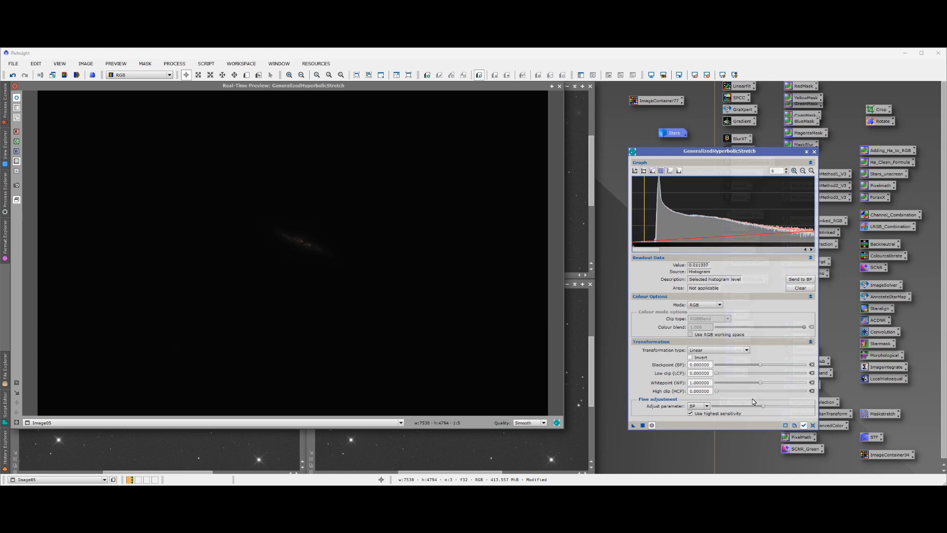
pyautogui.click(800, 279)
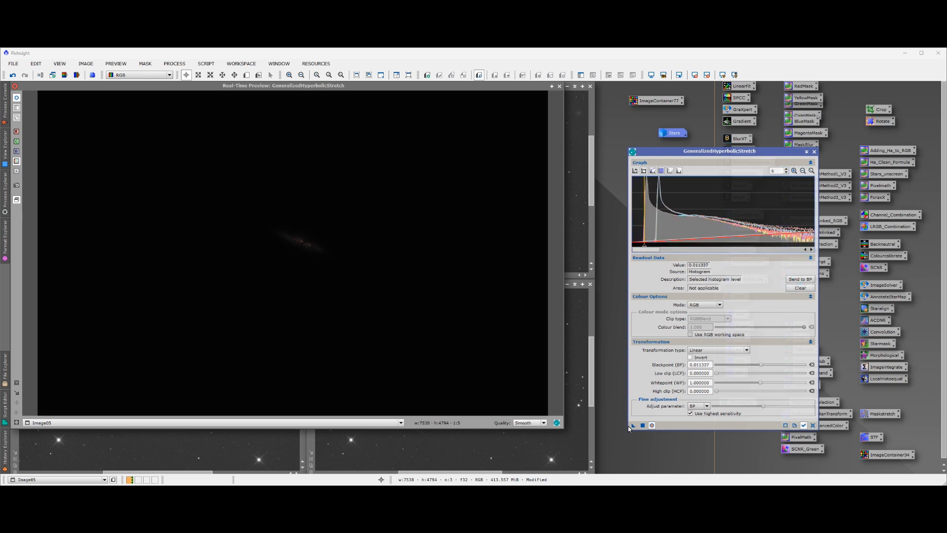
pyautogui.click(643, 425)
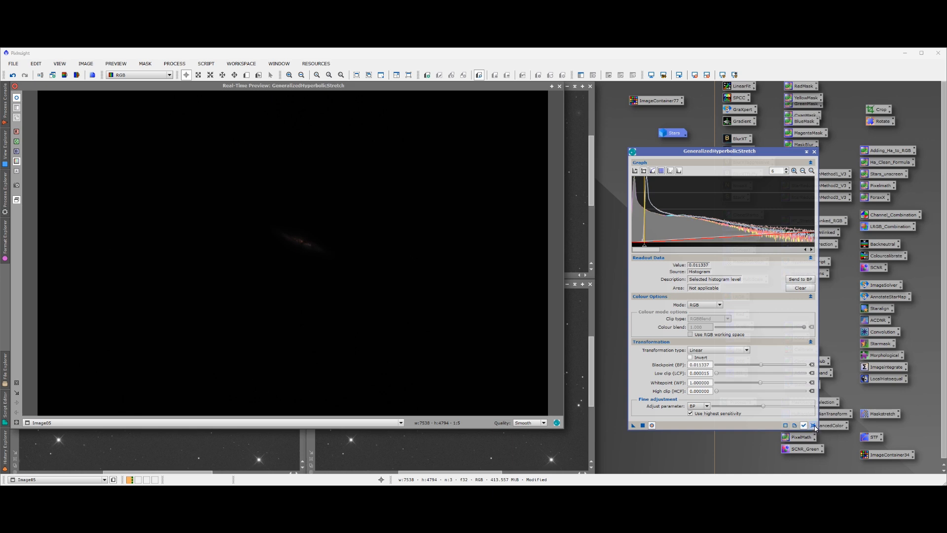
pyautogui.click(814, 425)
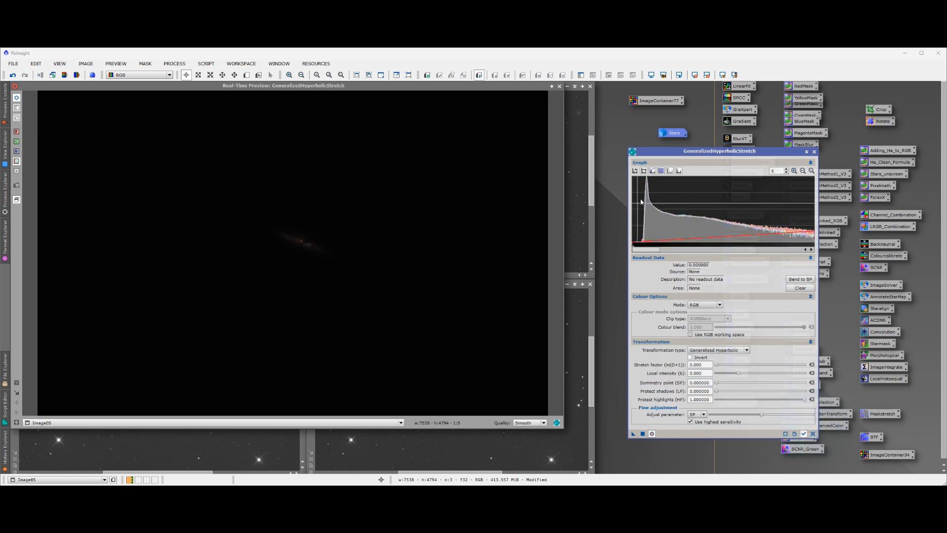
# Set the Generalised Hyperbolic symmetry point to 0.013603, picked at the histogram peak
pyautogui.click(643, 170)
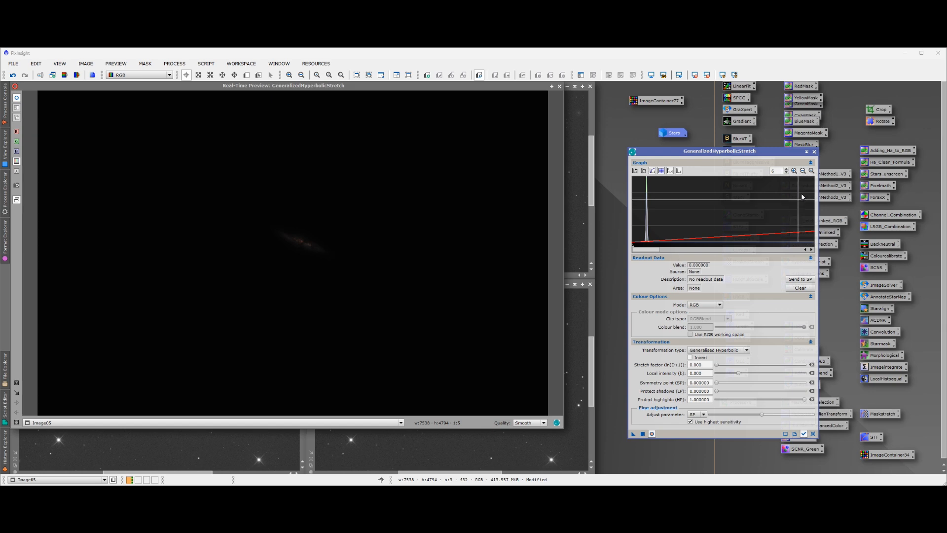
pyautogui.click(788, 170)
pyautogui.click(787, 170)
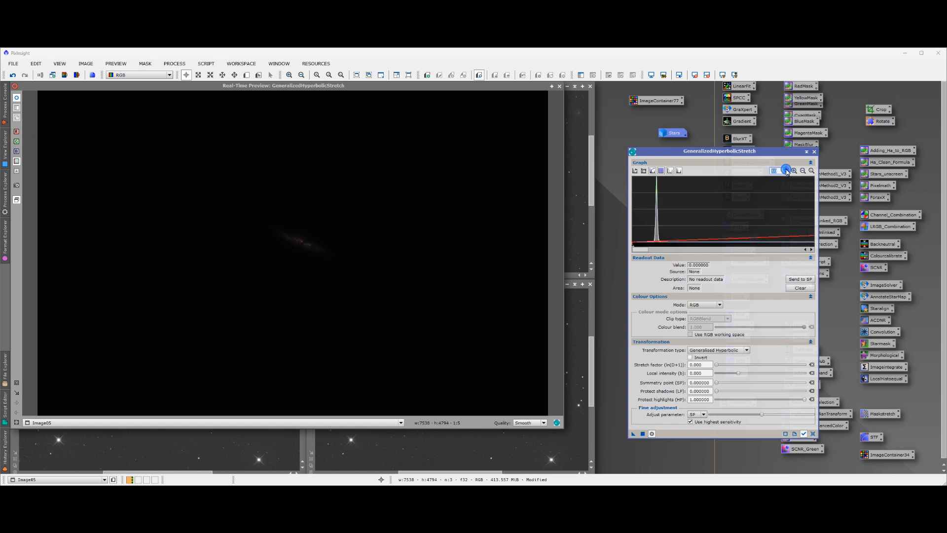
pyautogui.moveTo(657, 243)
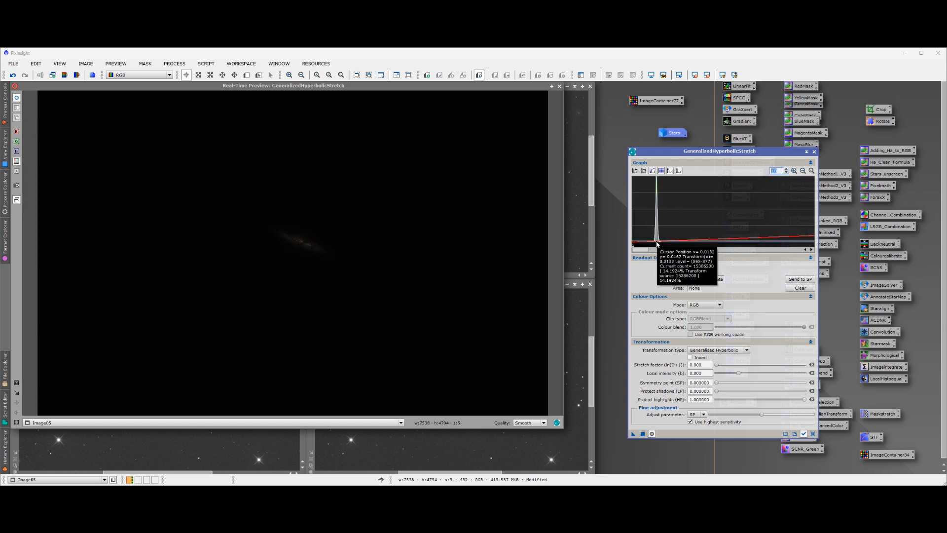
pyautogui.click(658, 243)
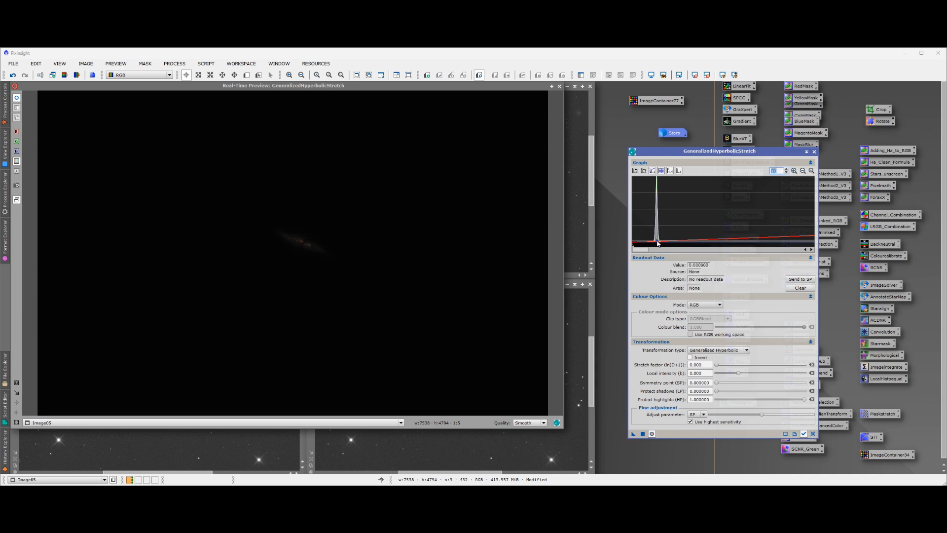
pyautogui.click(795, 279)
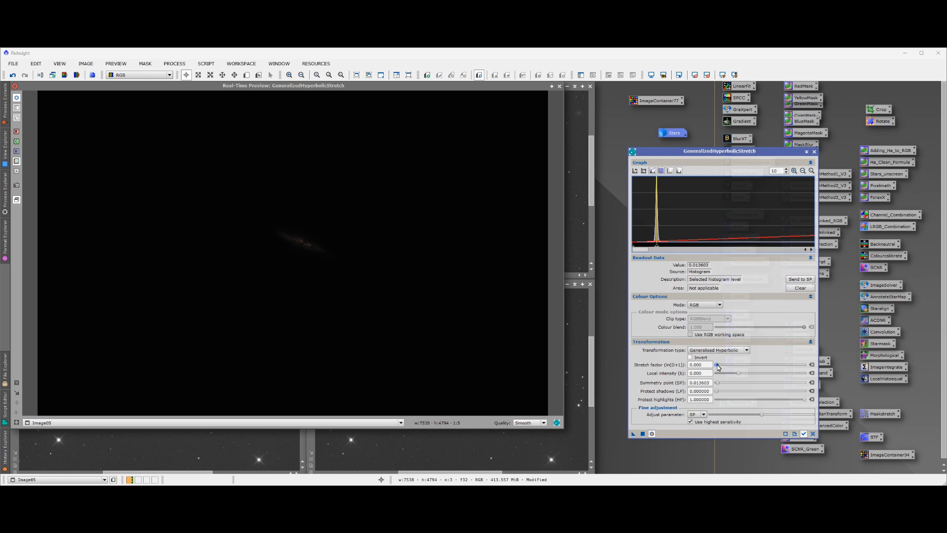
# Raise the stretch factor and local intensity to brighten the galaxy, apply the hyperbolic stretch and reset the process
pyautogui.moveTo(718, 367); pyautogui.dragTo(728, 367)
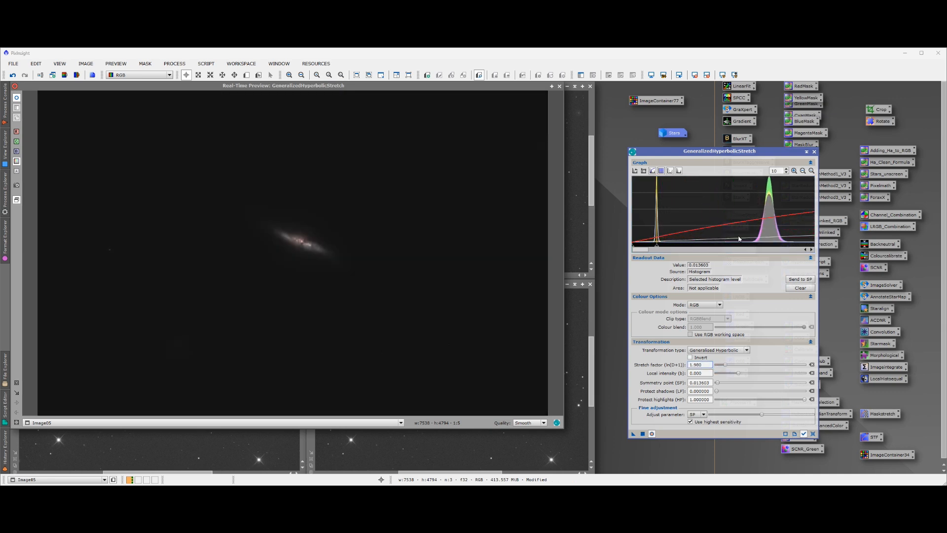
pyautogui.click(786, 174)
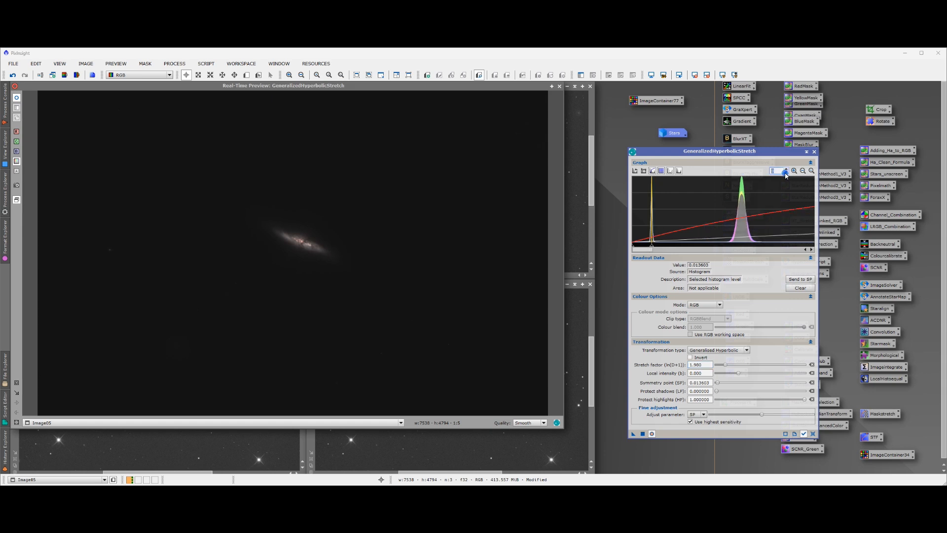
pyautogui.click(786, 173)
pyautogui.click(787, 174)
pyautogui.click(786, 173)
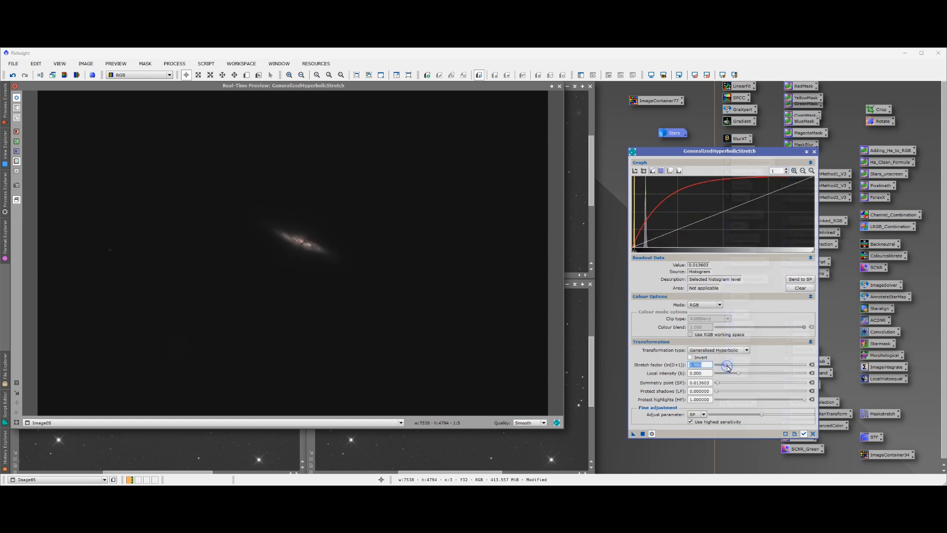
pyautogui.moveTo(727, 366); pyautogui.dragTo(747, 375)
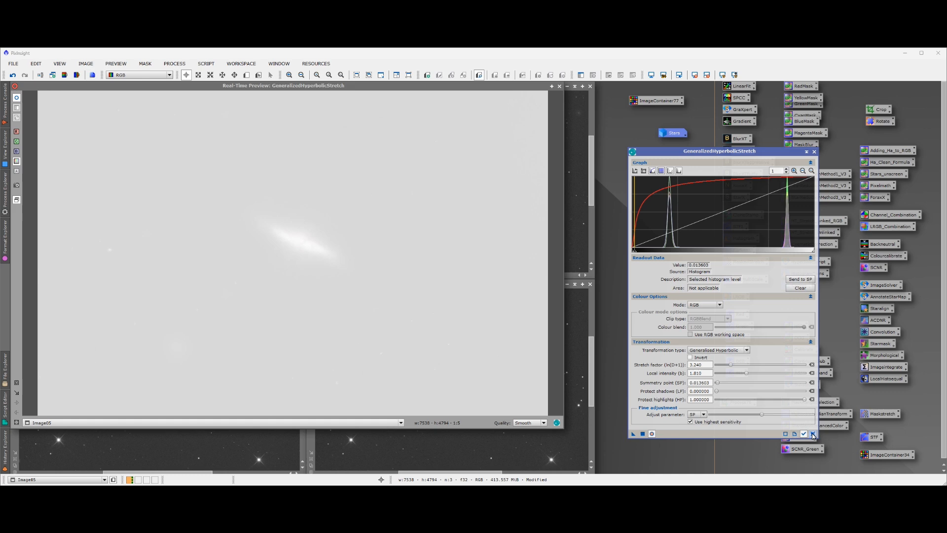
pyautogui.click(813, 434)
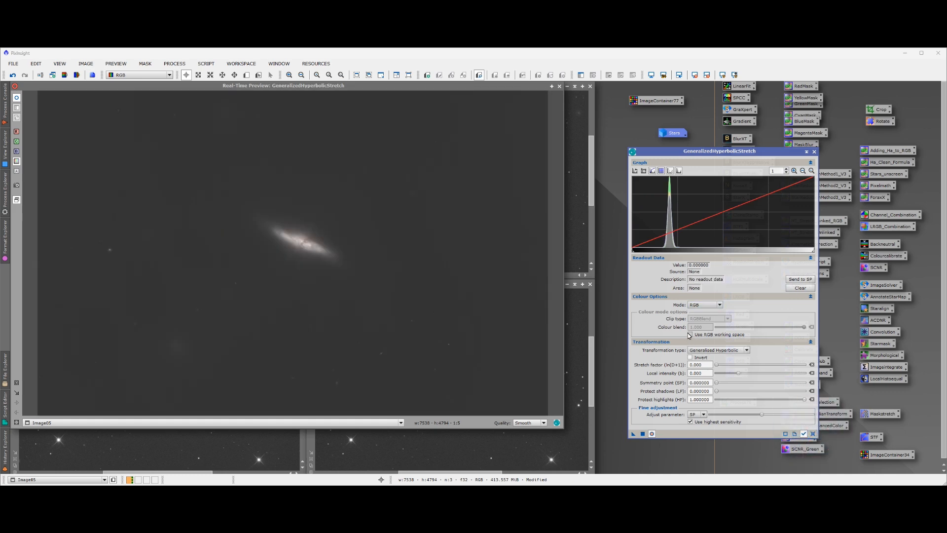
# Apply a Linear transformation with blackpoint 0.172345 to darken the background, and reset the process
pyautogui.click(747, 352)
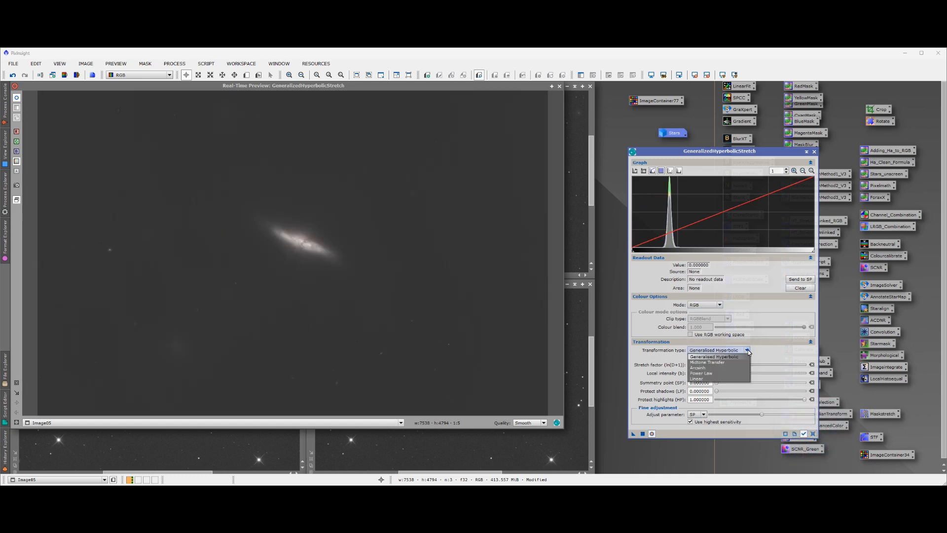
pyautogui.click(703, 380)
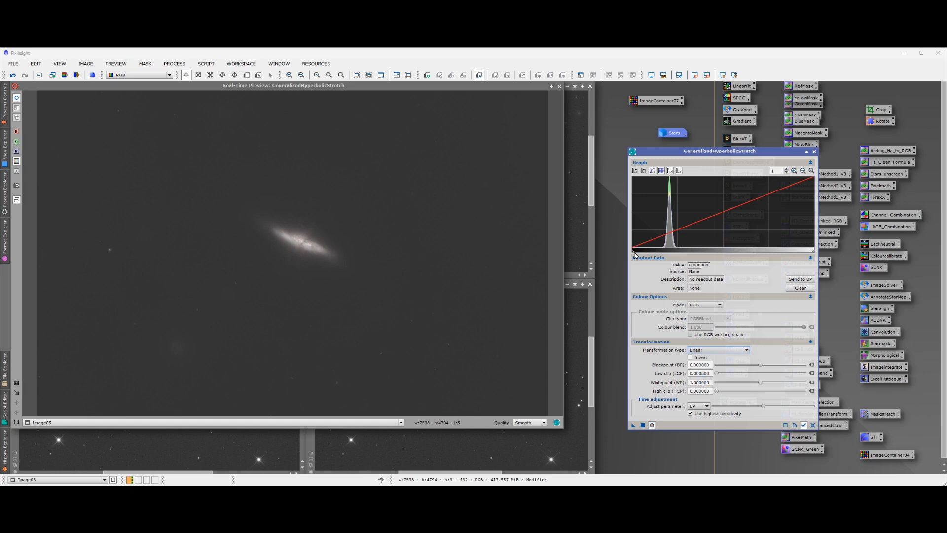
pyautogui.moveTo(635, 253); pyautogui.dragTo(666, 256)
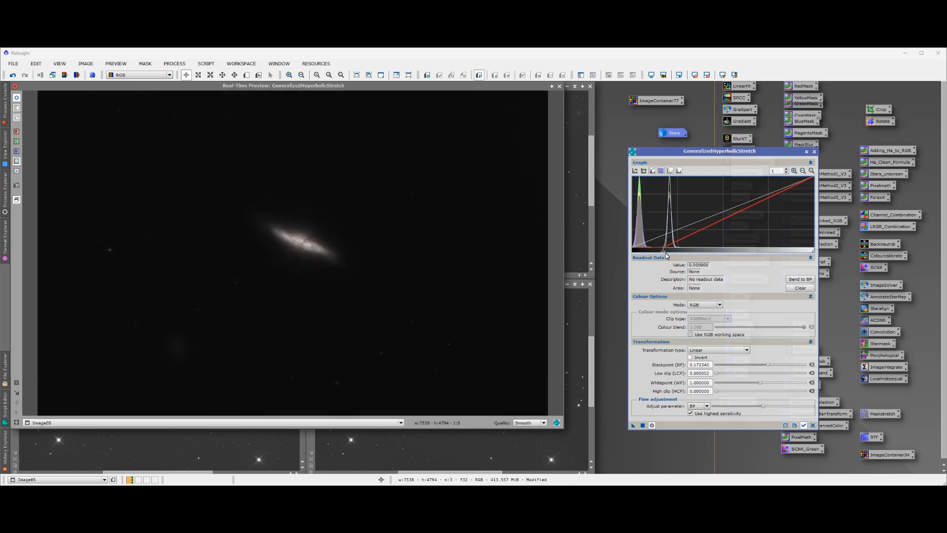
pyautogui.click(644, 426)
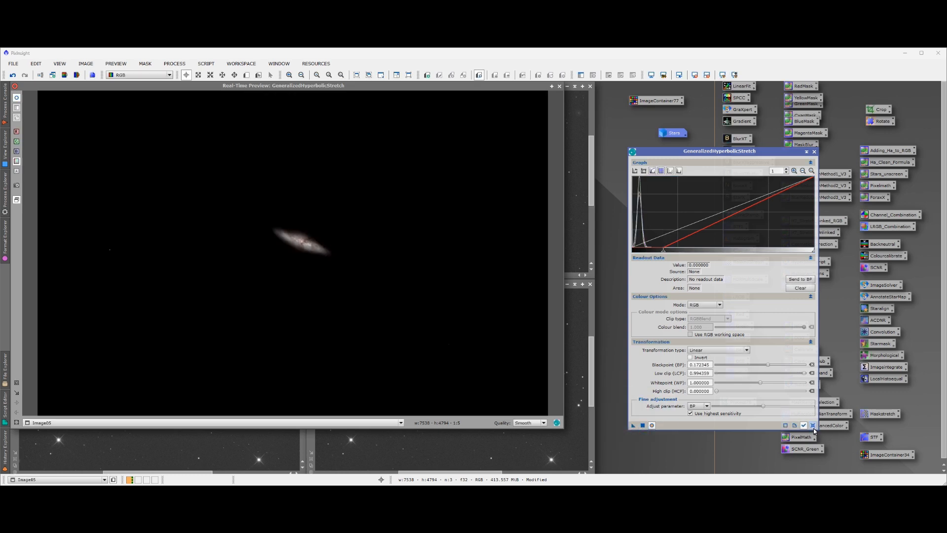
pyautogui.click(813, 426)
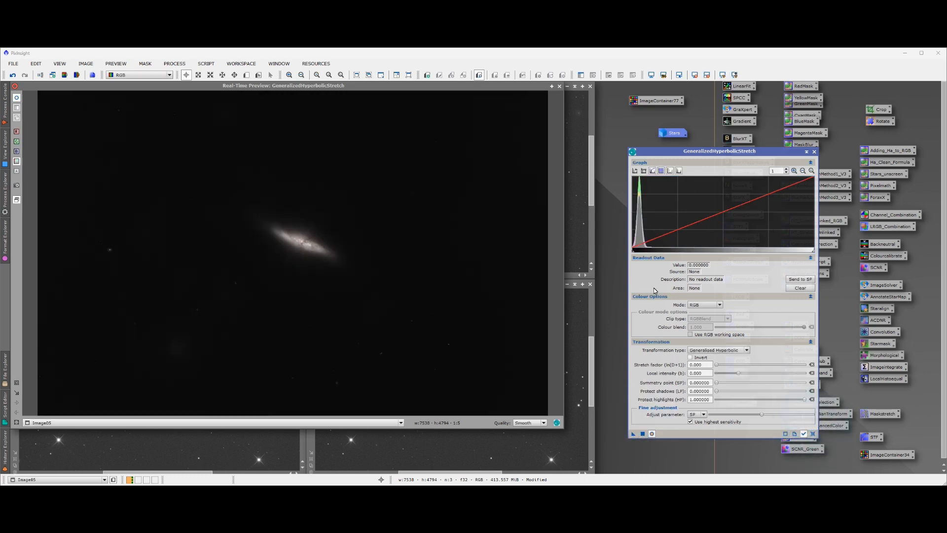
# Apply another Generalised Hyperbolic stretch with symmetry point 0.044088, stretch factor 1.580 and local intensity 1.390, and reset the process
pyautogui.click(641, 250)
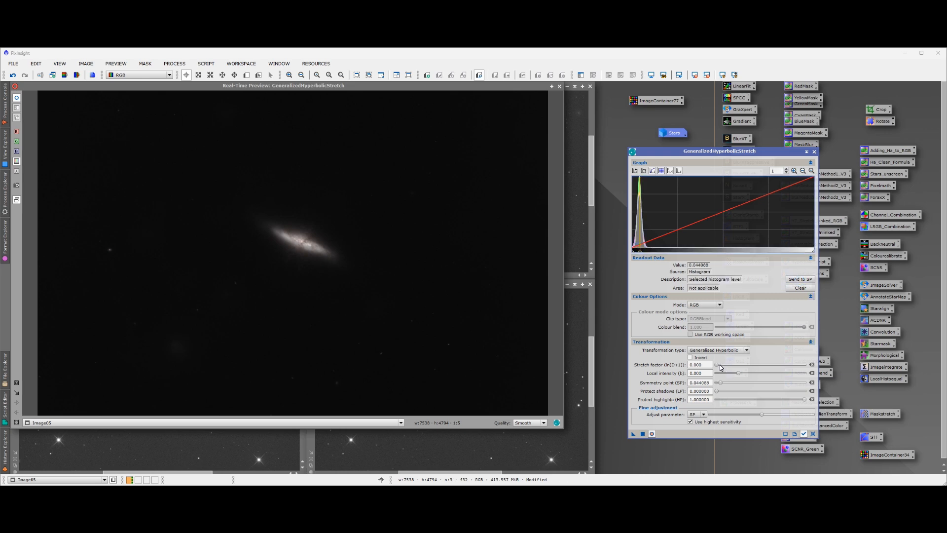
pyautogui.moveTo(718, 366); pyautogui.dragTo(745, 373)
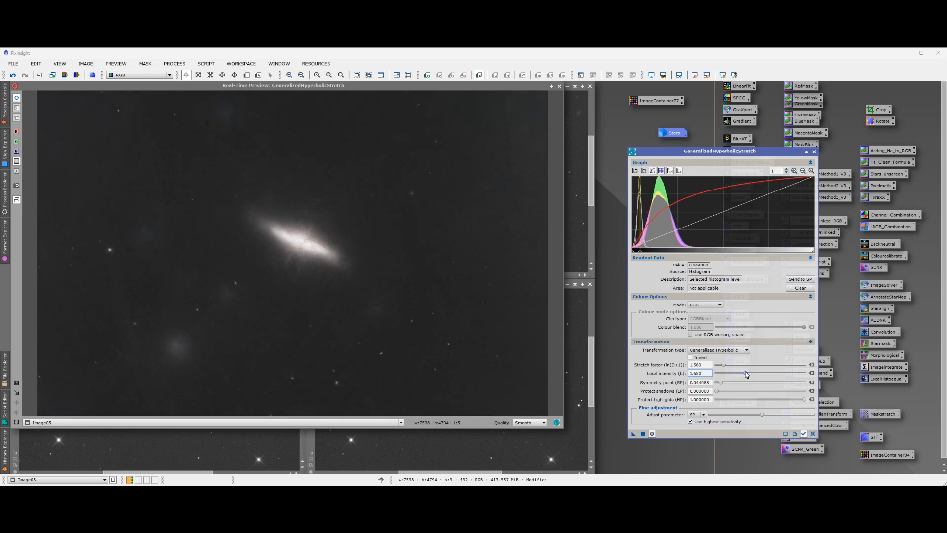
pyautogui.click(642, 435)
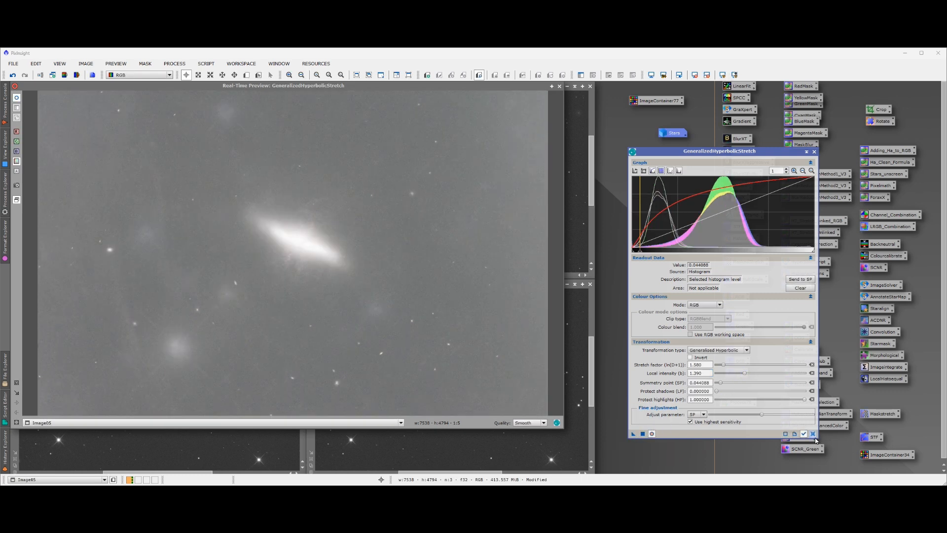
pyautogui.click(813, 434)
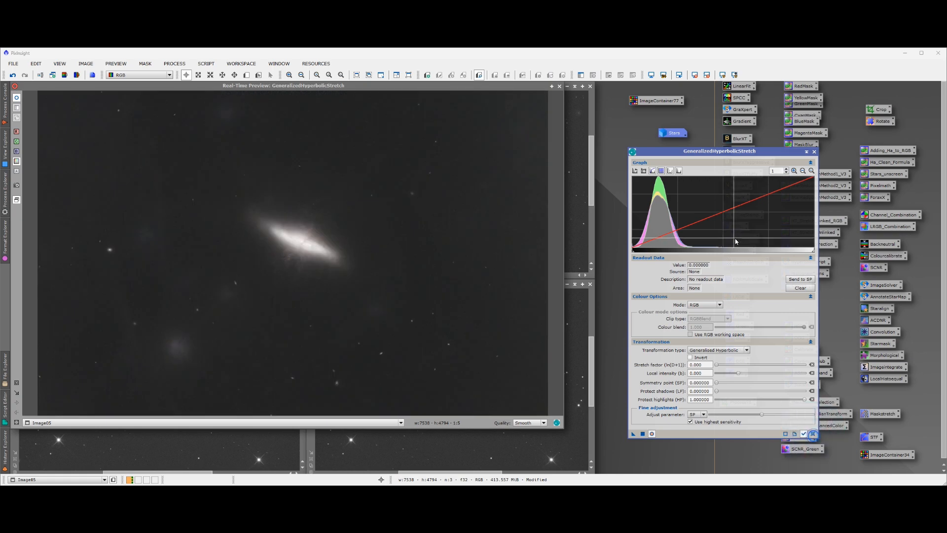
# Apply a Linear transformation with blackpoint 0.044088 to darken the background, and reset the process
pyautogui.click(746, 350)
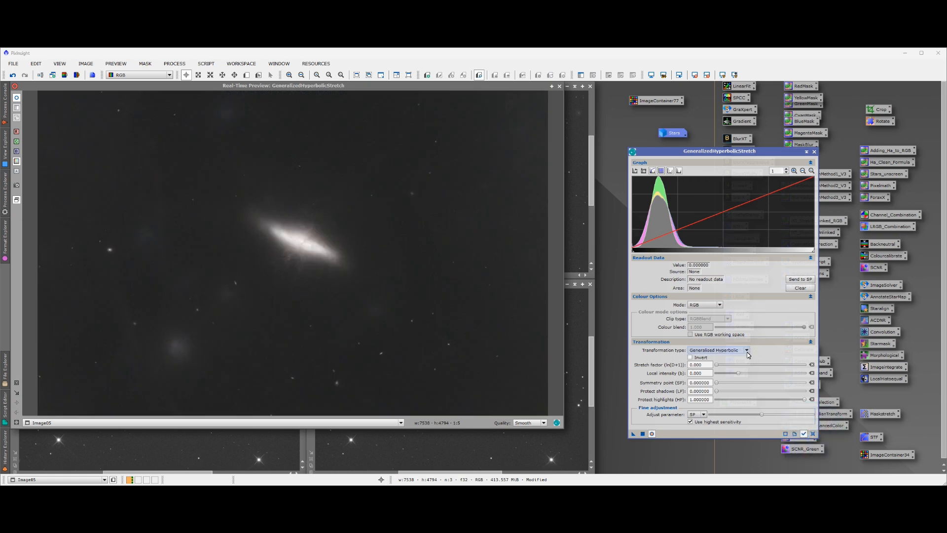
pyautogui.click(693, 378)
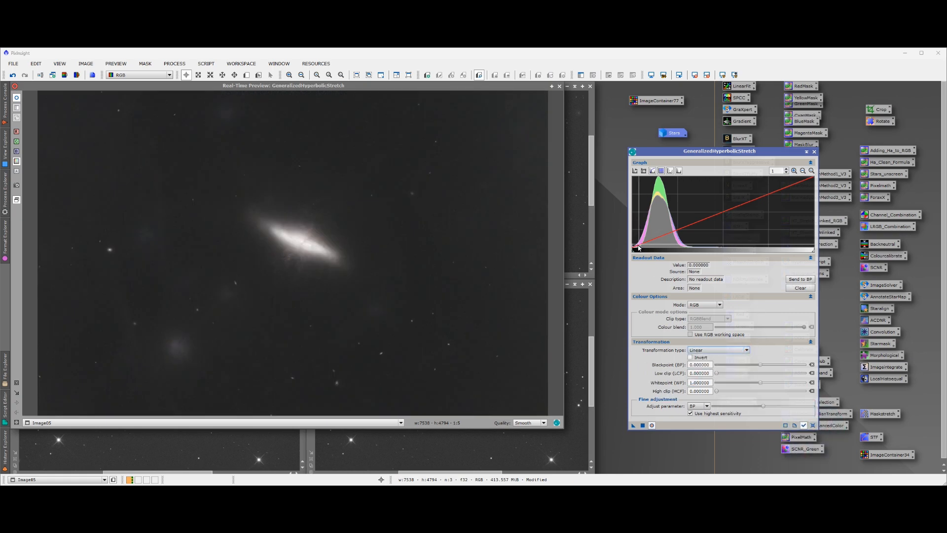
pyautogui.moveTo(633, 251); pyautogui.dragTo(641, 254)
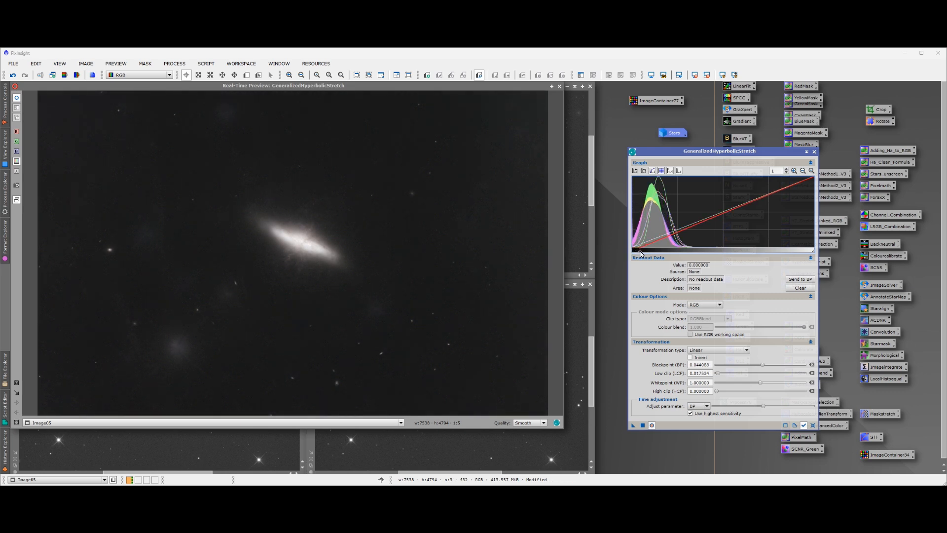
pyautogui.click(643, 425)
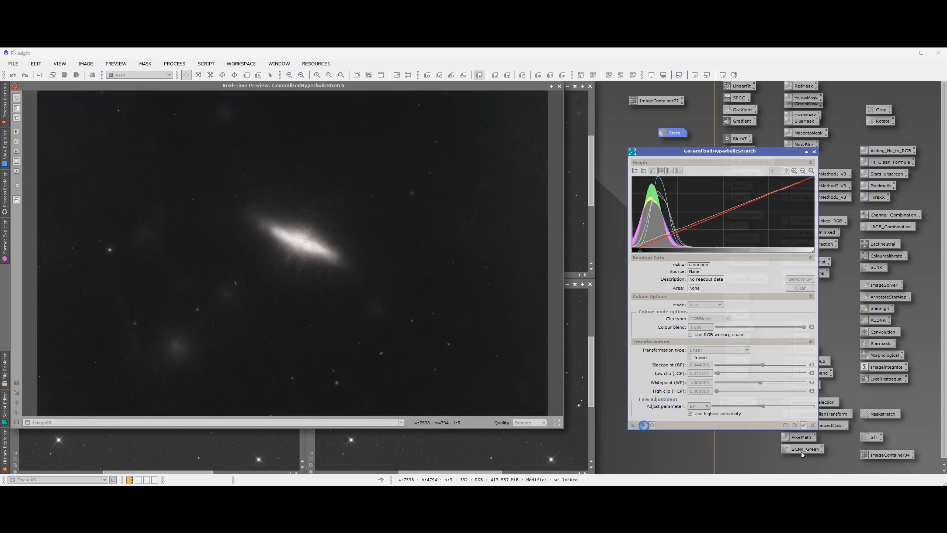
pyautogui.click(812, 426)
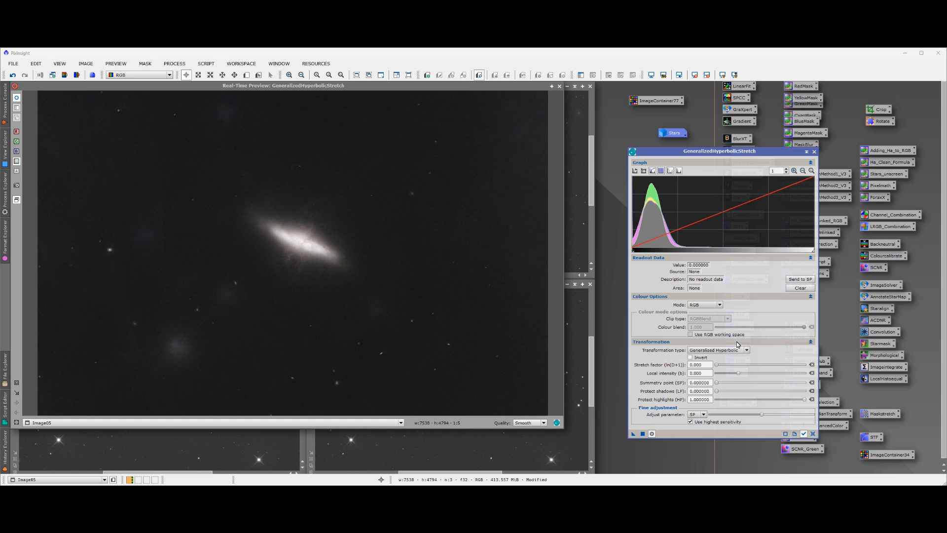
# Apply a Generalised Hyperbolic stretch with symmetry point 0.104208, stretch factor 0.740 and a negative local intensity, and close the process and its preview
pyautogui.click(651, 237)
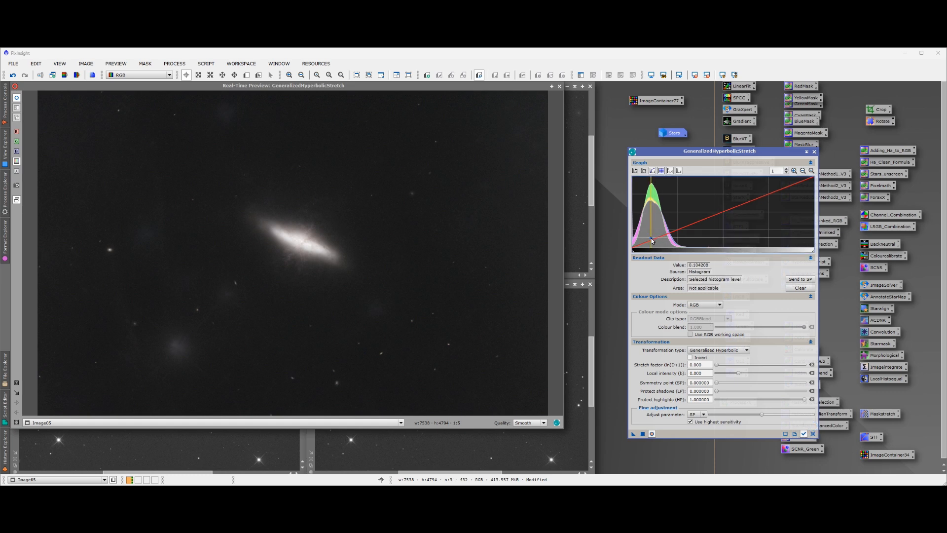
pyautogui.click(801, 279)
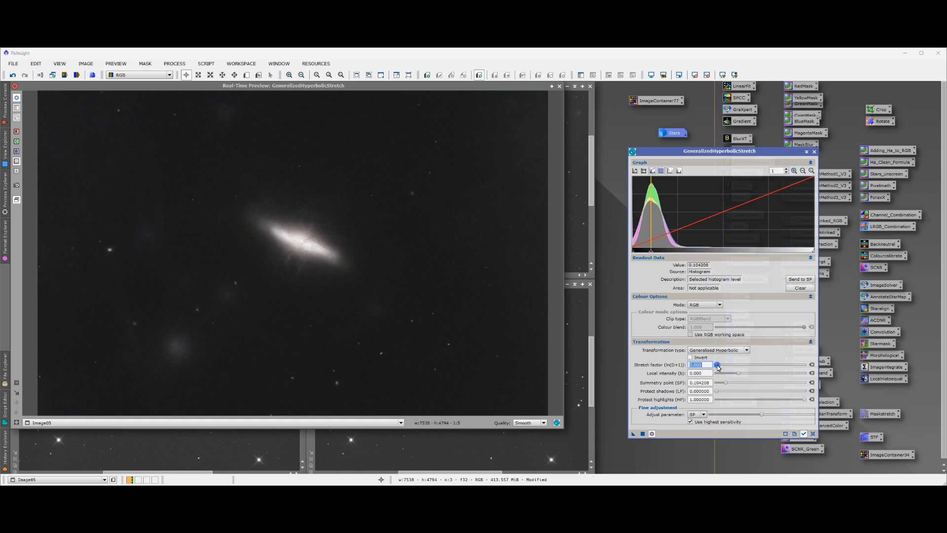
pyautogui.moveTo(718, 367); pyautogui.dragTo(737, 378)
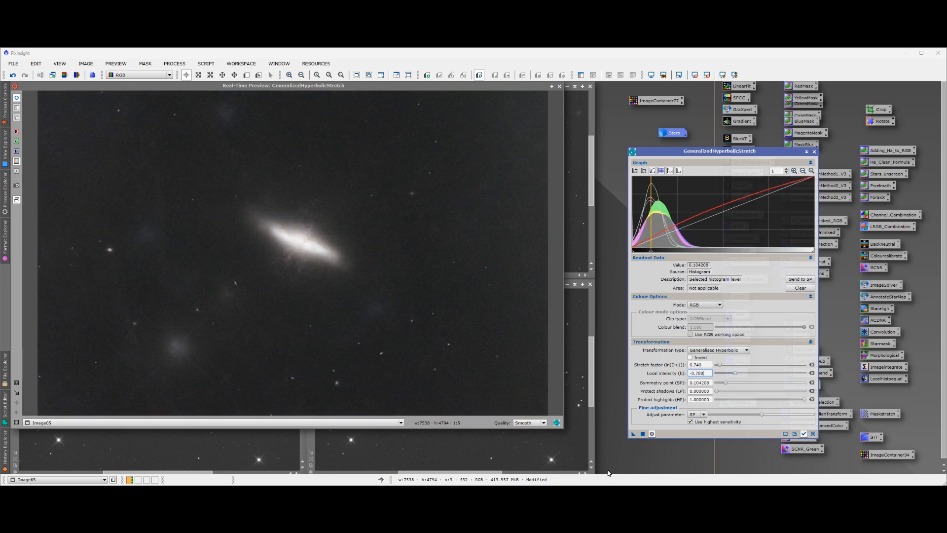
pyautogui.click(642, 434)
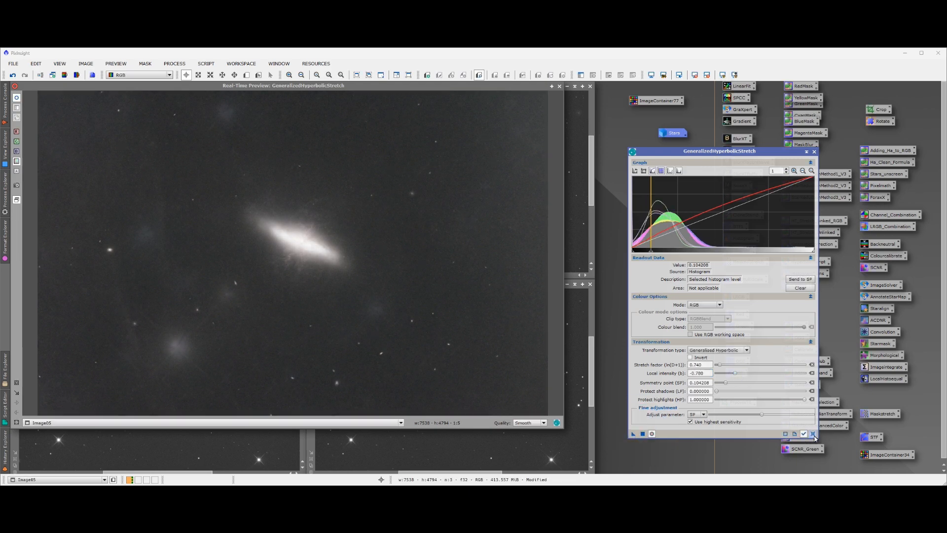
pyautogui.click(813, 434)
pyautogui.click(814, 152)
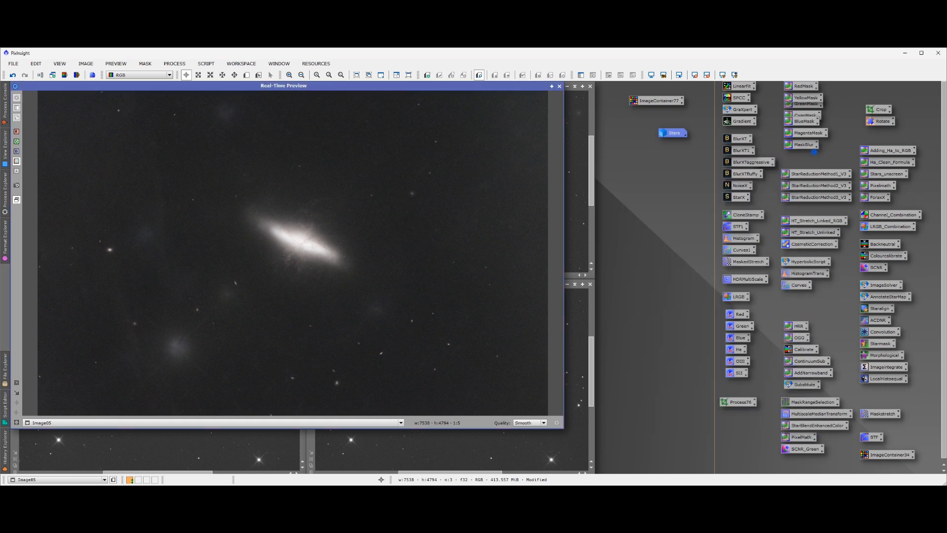
pyautogui.click(560, 87)
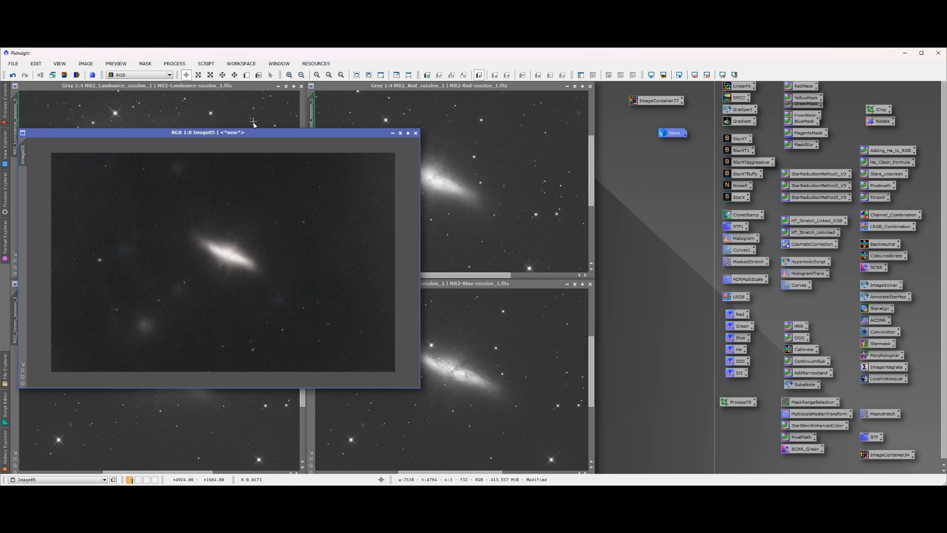
# Minimise the M82 luminance, red, green and blue images to icons, moving Image05 out of the way
pyautogui.moveTo(266, 135); pyautogui.dragTo(395, 143)
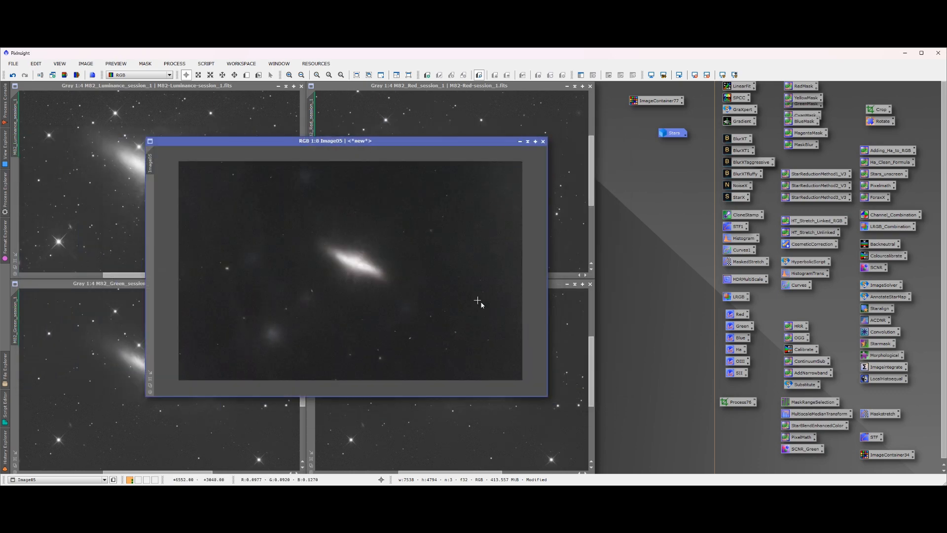
pyautogui.click(567, 86)
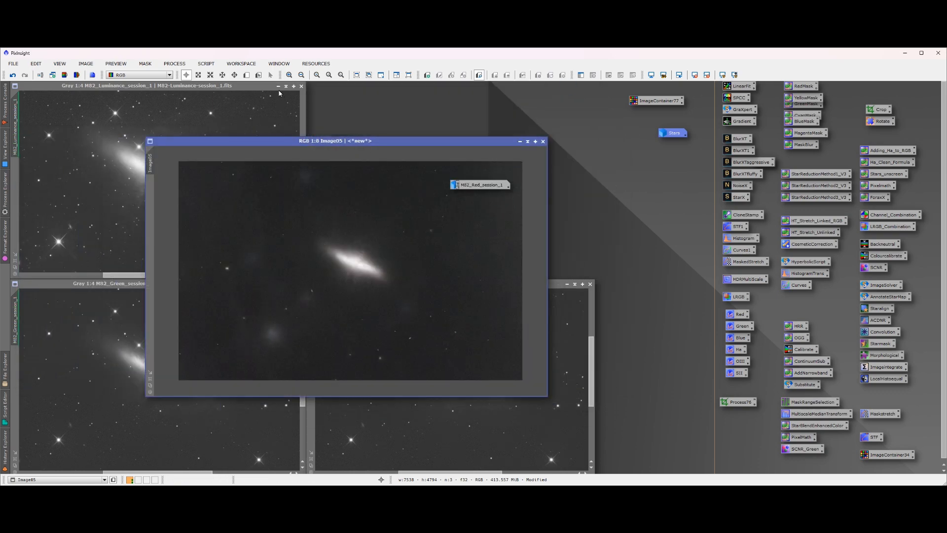
pyautogui.click(278, 86)
pyautogui.moveTo(326, 140); pyautogui.dragTo(732, 135)
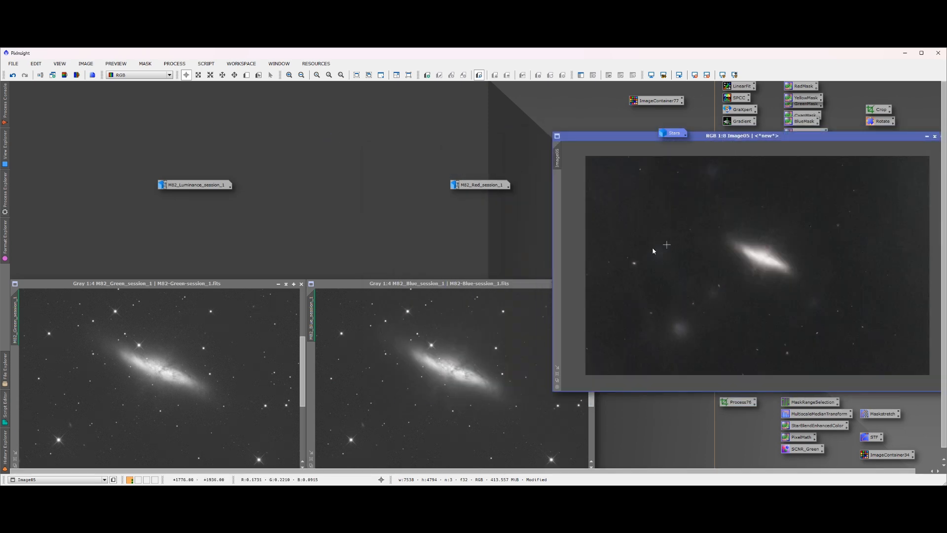
pyautogui.click(278, 284)
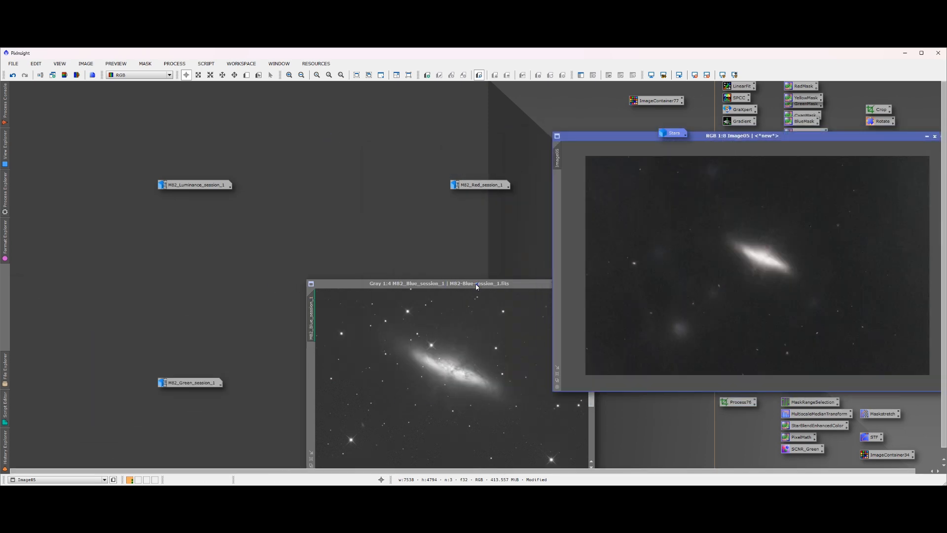
pyautogui.moveTo(477, 286); pyautogui.dragTo(333, 256)
pyautogui.click(425, 257)
# Stack the four minimised channel icons near the process icons and move Image05 back to the middle of the workspace
pyautogui.moveTo(193, 185); pyautogui.dragTo(568, 94)
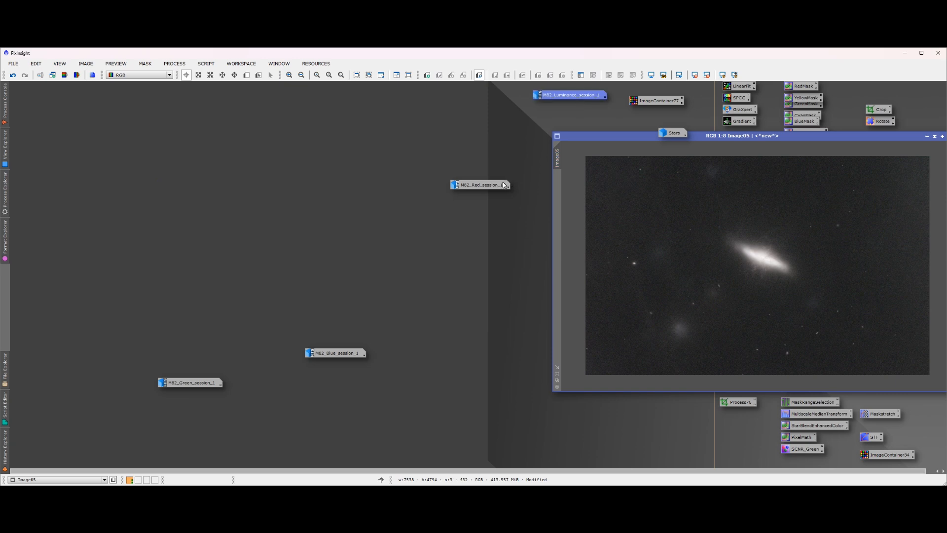
pyautogui.moveTo(503, 185); pyautogui.dragTo(584, 110)
pyautogui.moveTo(335, 352); pyautogui.dragTo(560, 121)
pyautogui.moveTo(181, 384); pyautogui.dragTo(558, 139)
pyautogui.moveTo(627, 139); pyautogui.dragTo(338, 172)
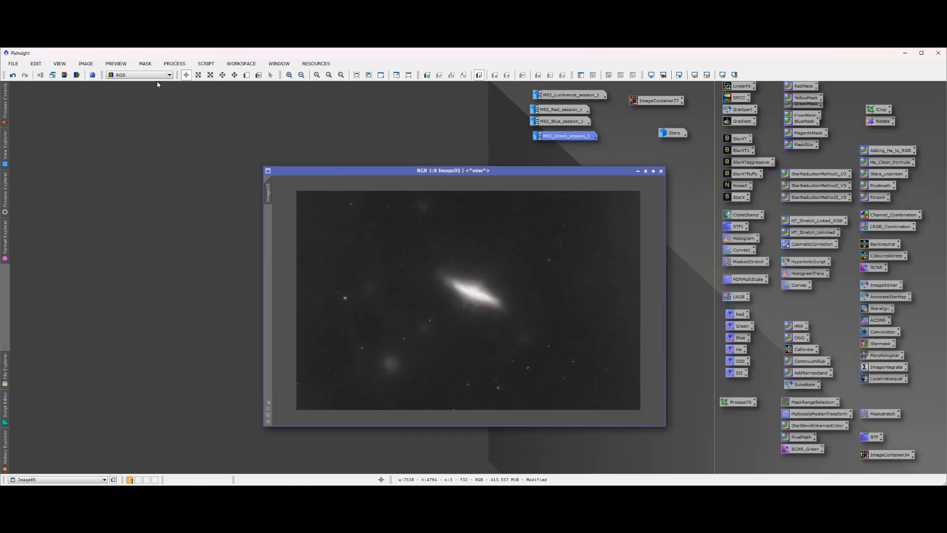
# Create a range mask from Image05 with RangeSelection, using lower limit 0.03, upper limit 0.46, fuzziness 0.16 and smoothness about 34
pyautogui.click(175, 64)
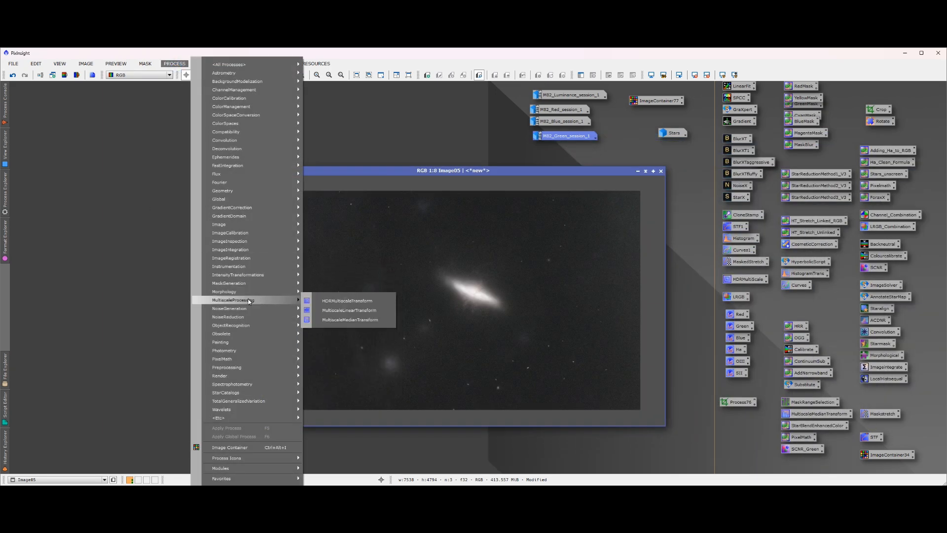
pyautogui.moveTo(240, 285)
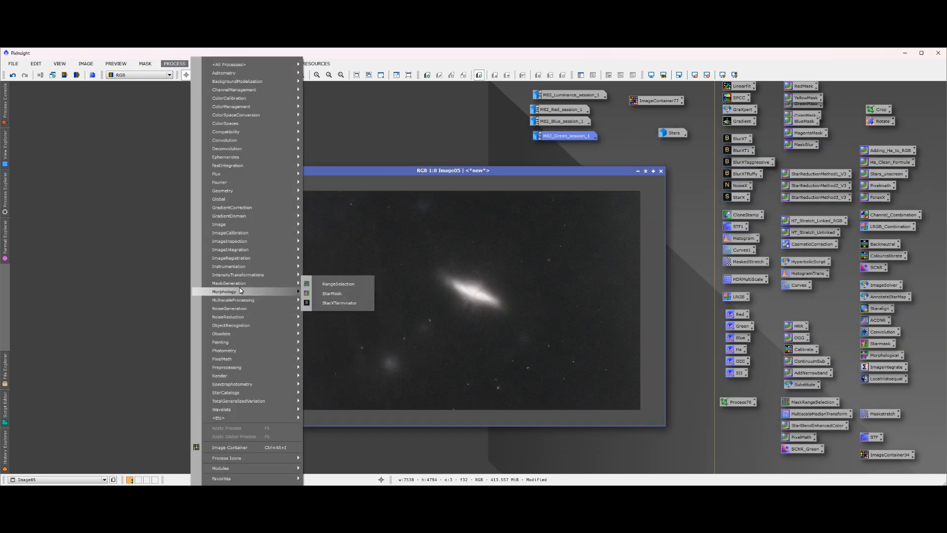
pyautogui.click(332, 284)
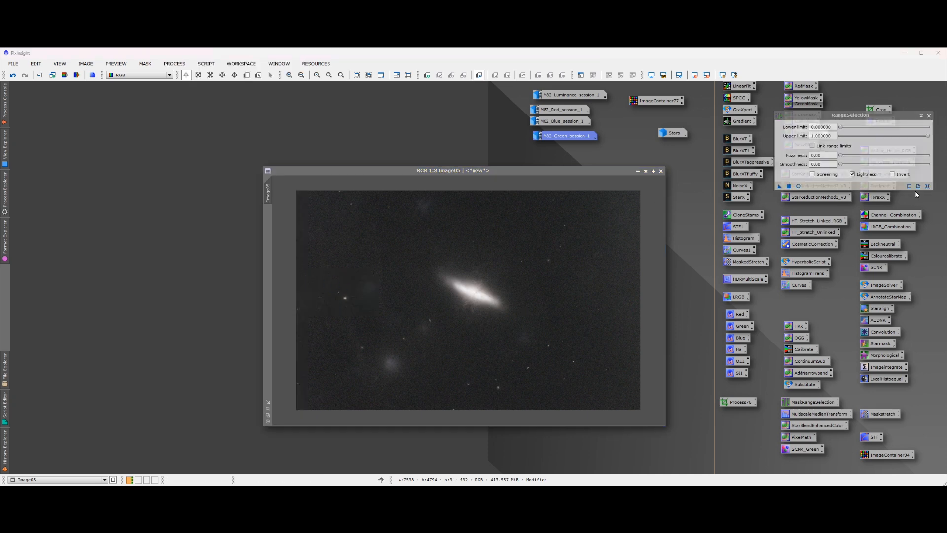
pyautogui.click(799, 186)
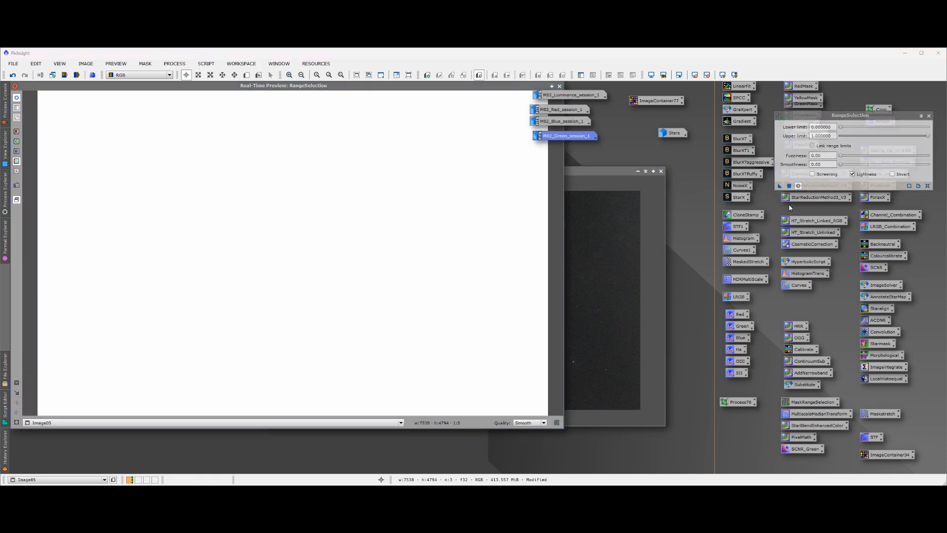
pyautogui.moveTo(928, 137); pyautogui.dragTo(877, 154)
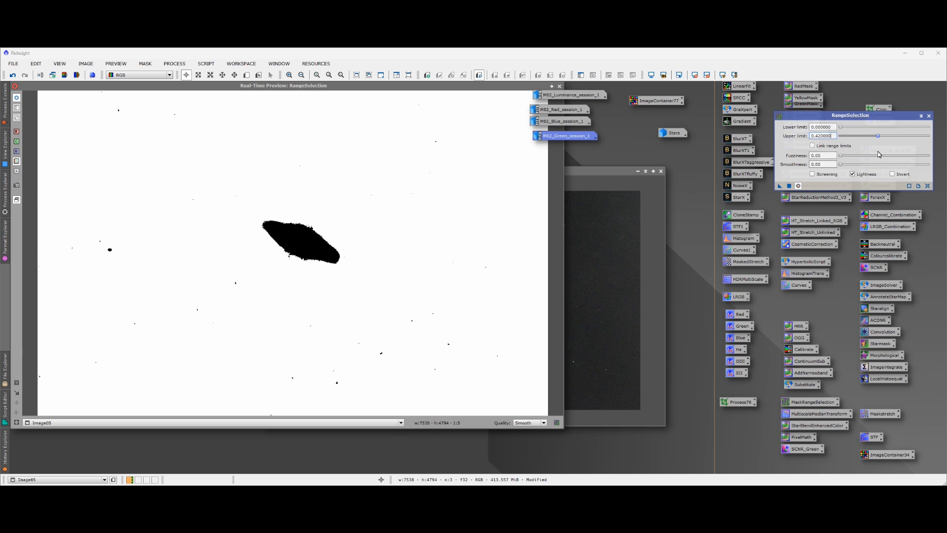
pyautogui.moveTo(843, 127); pyautogui.dragTo(845, 128)
pyautogui.moveTo(844, 156); pyautogui.dragTo(881, 140)
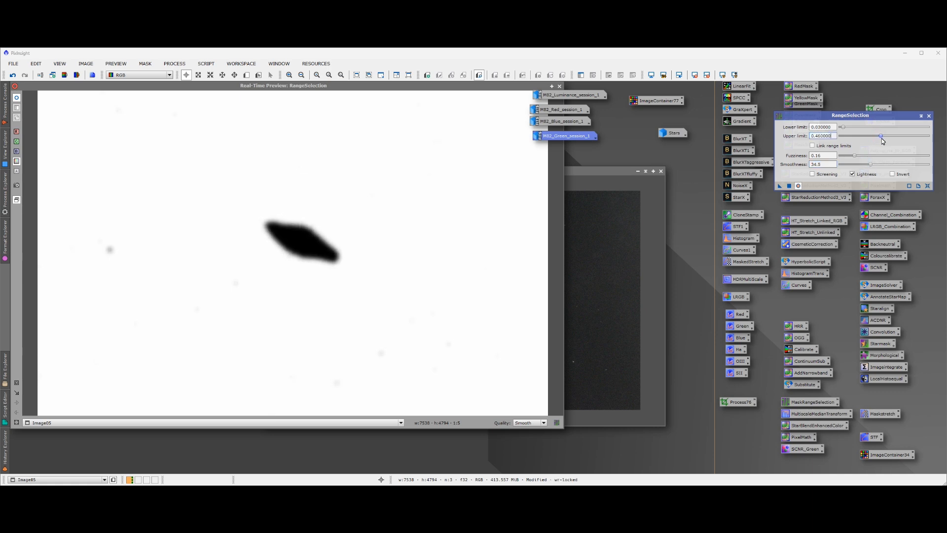
pyautogui.click(789, 186)
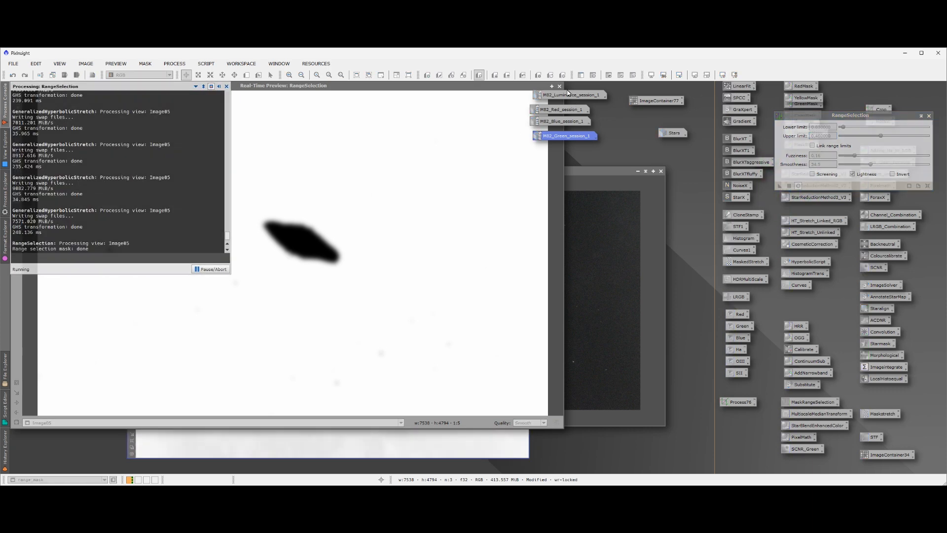
pyautogui.click(561, 86)
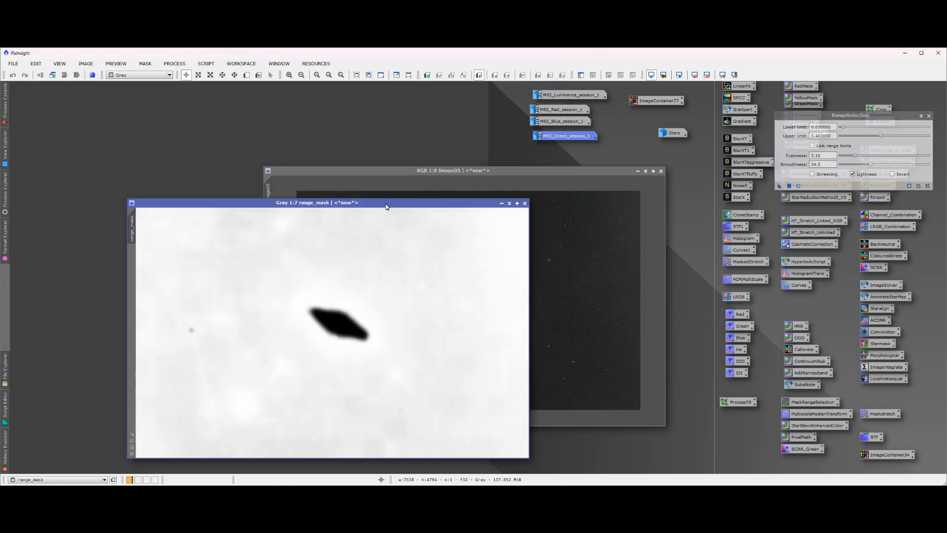
# Apply range_mask as a mask to Image05 and minimise the mask image
pyautogui.moveTo(387, 208); pyautogui.dragTo(725, 198)
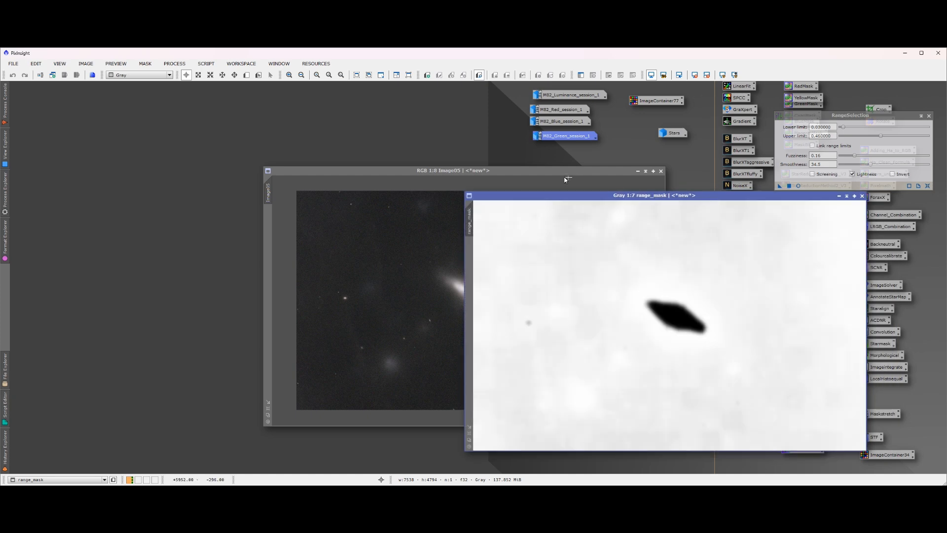
pyautogui.moveTo(563, 171); pyautogui.dragTo(642, 121)
pyautogui.click(574, 443)
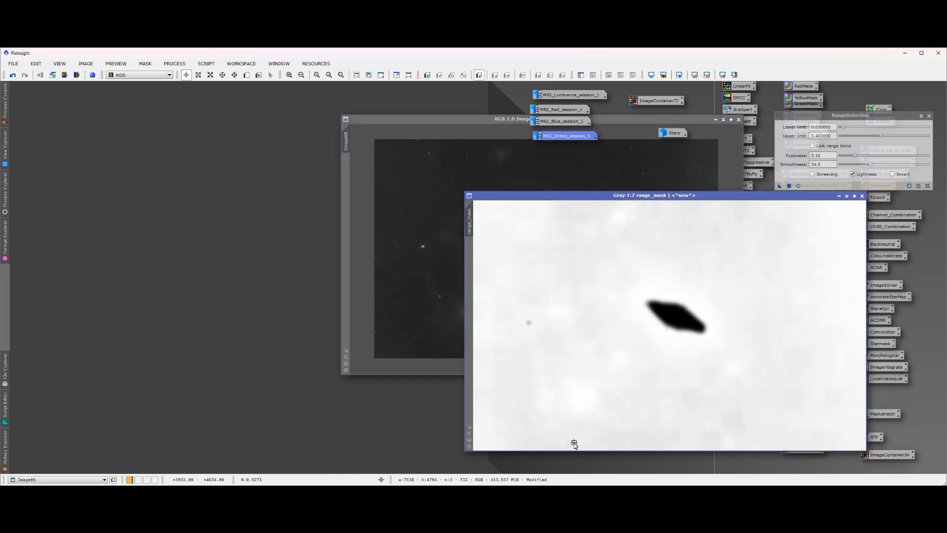
pyautogui.moveTo(469, 219); pyautogui.dragTo(431, 190)
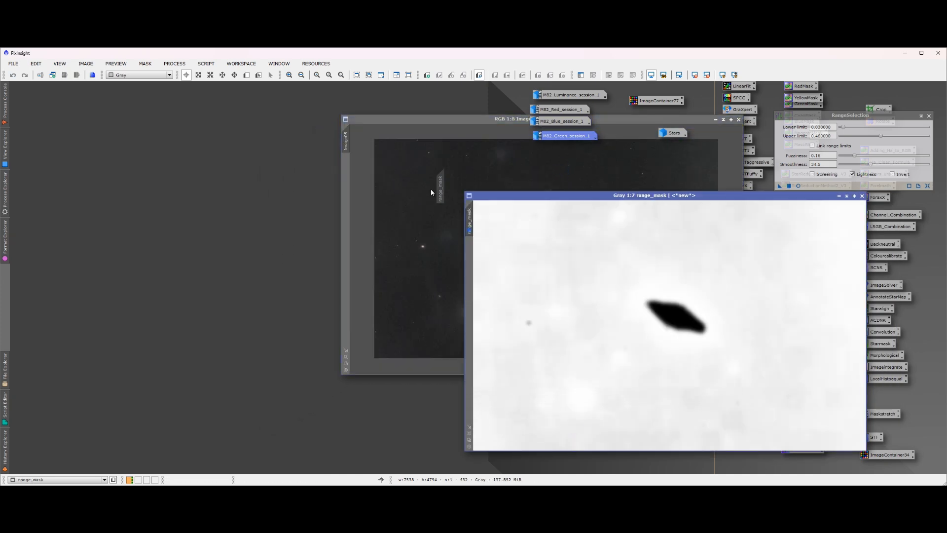
pyautogui.moveTo(343, 182); pyautogui.dragTo(345, 183)
pyautogui.moveTo(694, 193); pyautogui.dragTo(619, 189)
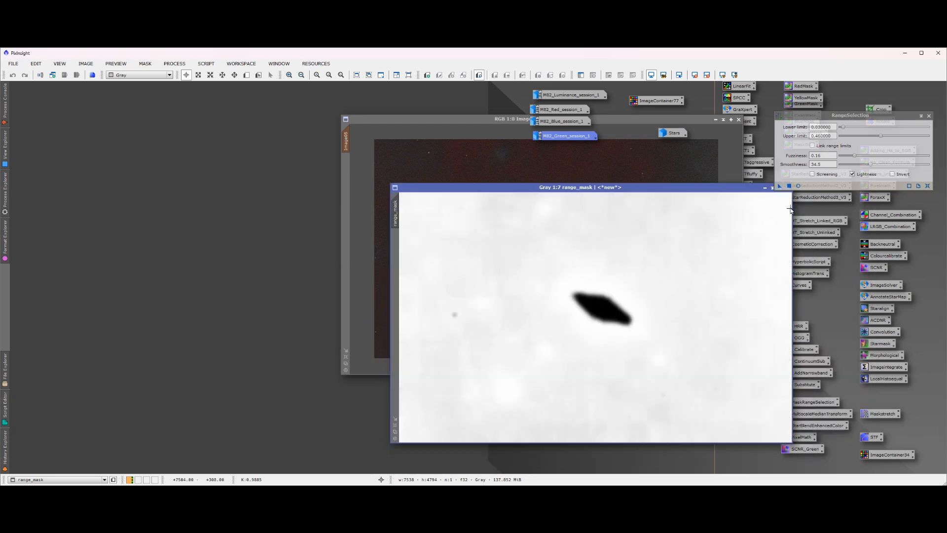
pyautogui.moveTo(694, 189); pyautogui.dragTo(644, 224)
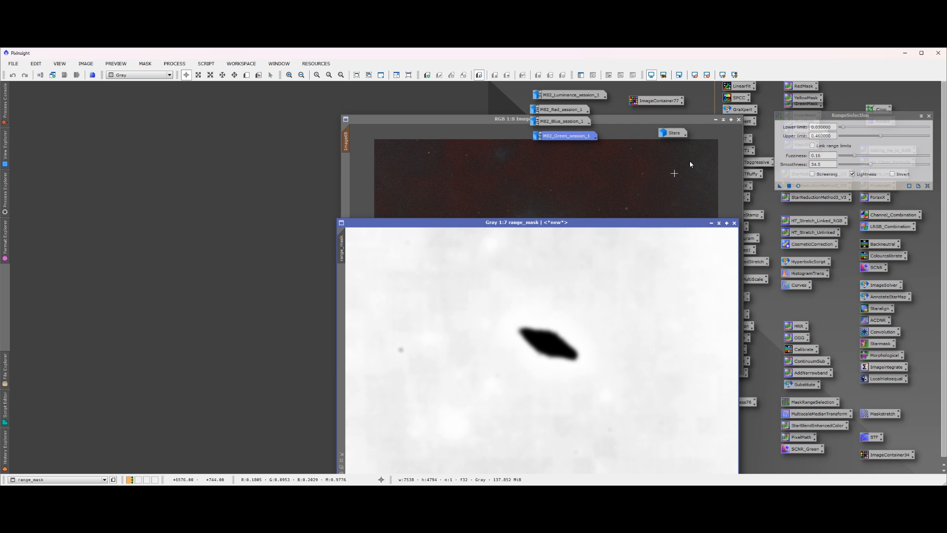
pyautogui.click(711, 223)
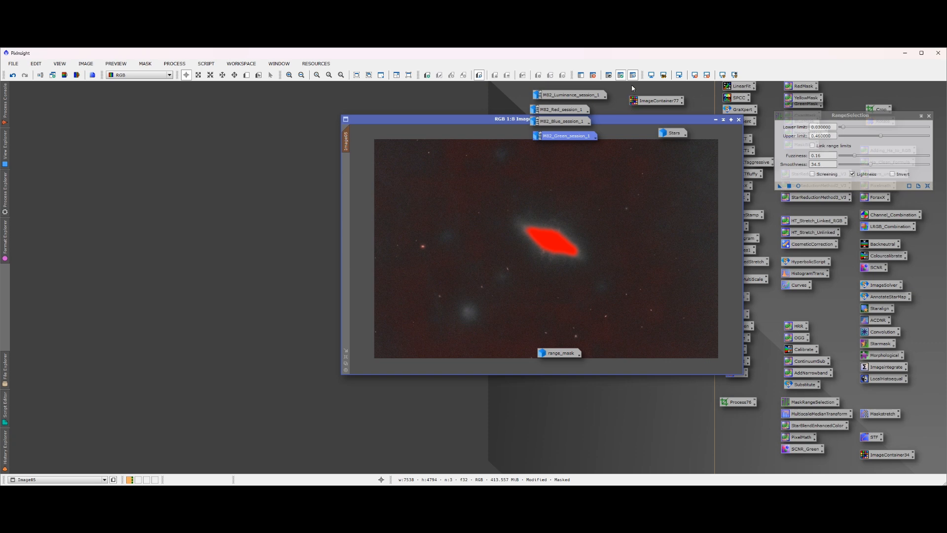
# Invert the mask on Image05 to expose the galaxy and hide its overlay, clearing away the mask icon and RangeSelection
pyautogui.click(610, 76)
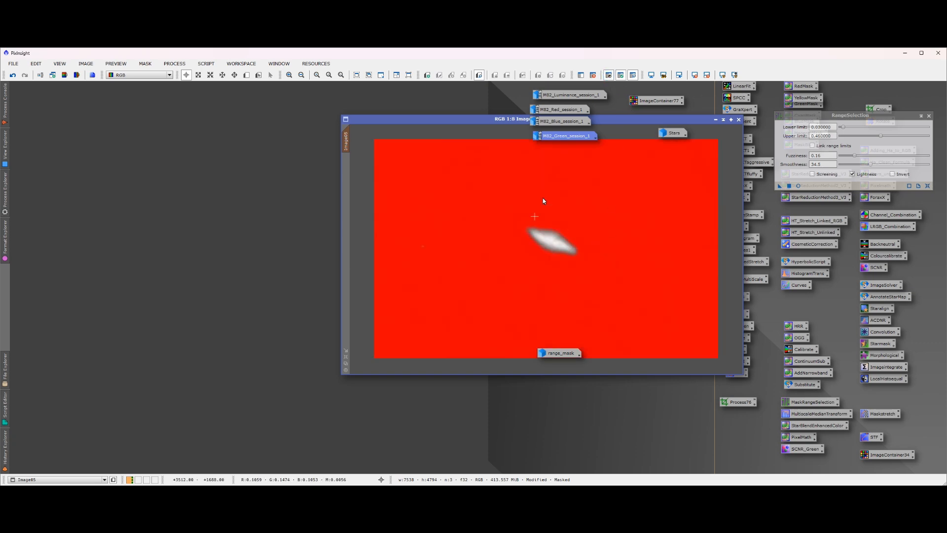
pyautogui.click(634, 77)
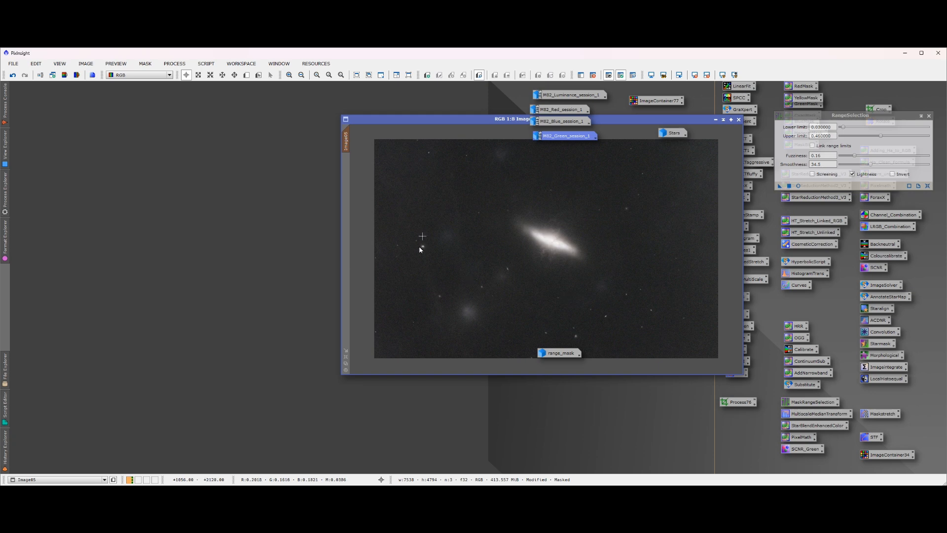
pyautogui.moveTo(573, 351); pyautogui.dragTo(686, 398)
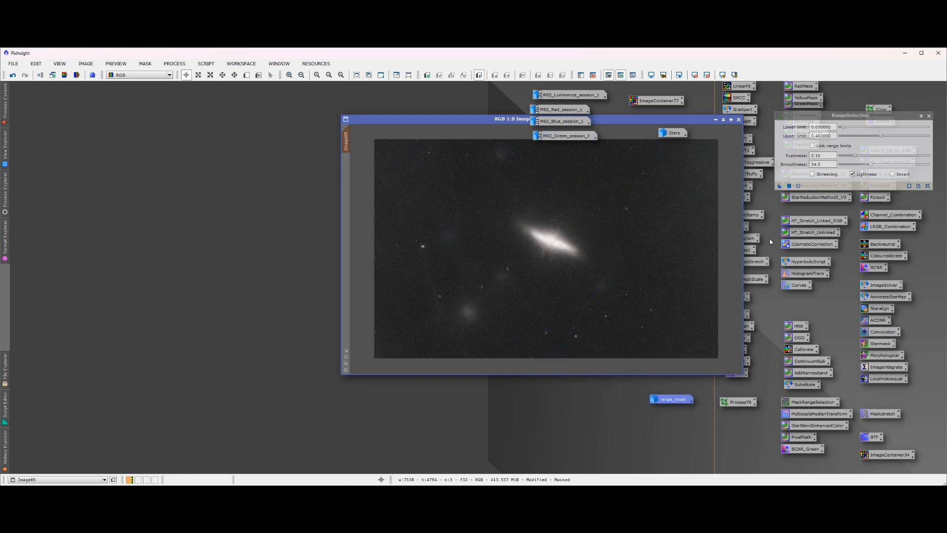
pyautogui.click(929, 116)
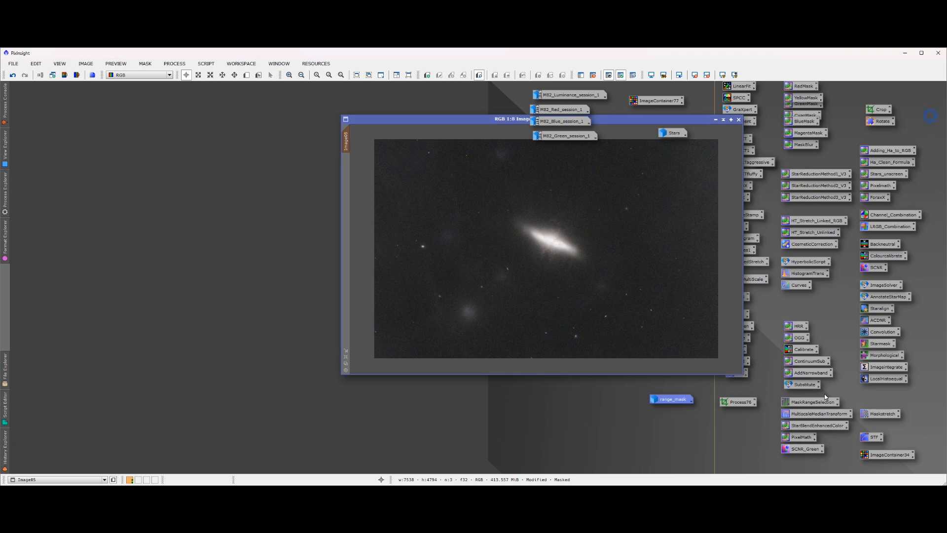
# Open CurvesTransformation with a real-time preview of Image05 and raise the CIE c* curve to about 0.86 at input 0.24
pyautogui.doubleClick(799, 286)
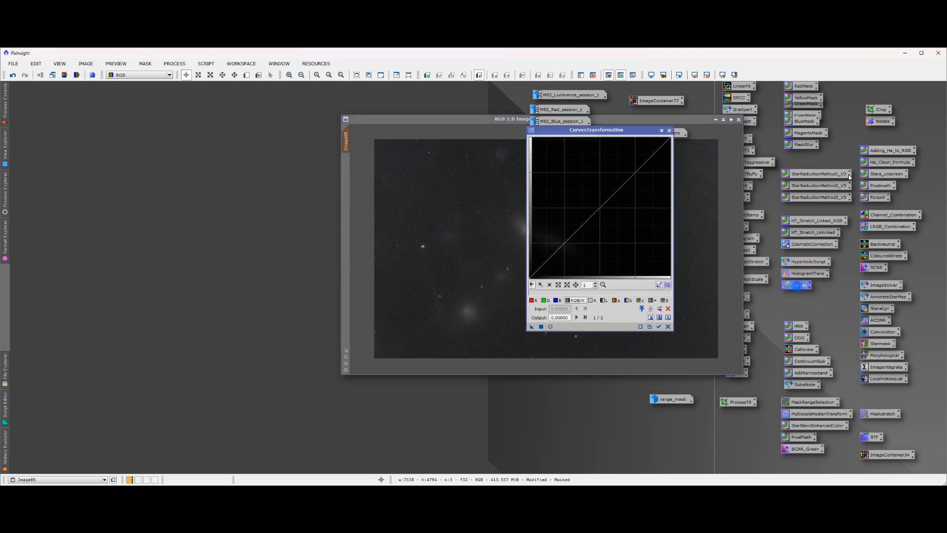
pyautogui.moveTo(611, 132); pyautogui.dragTo(672, 140)
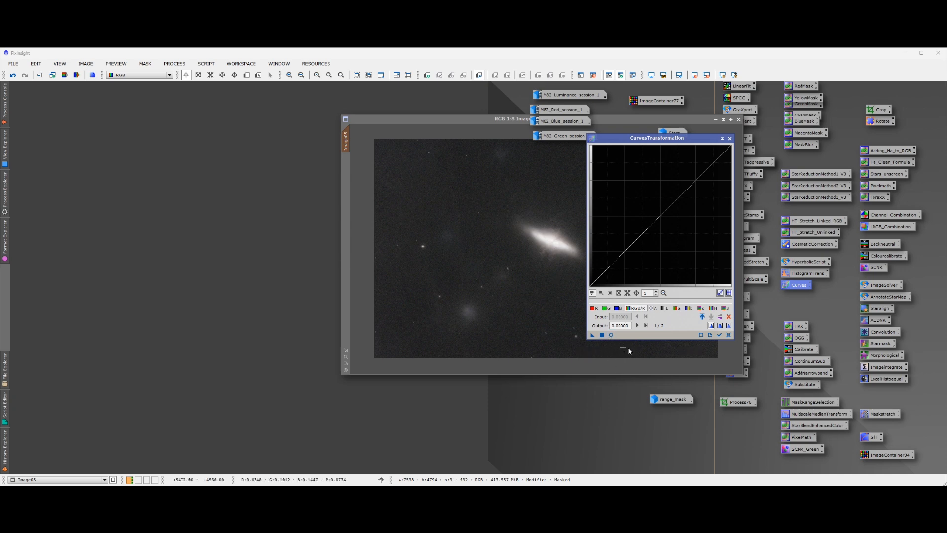
pyautogui.click(611, 334)
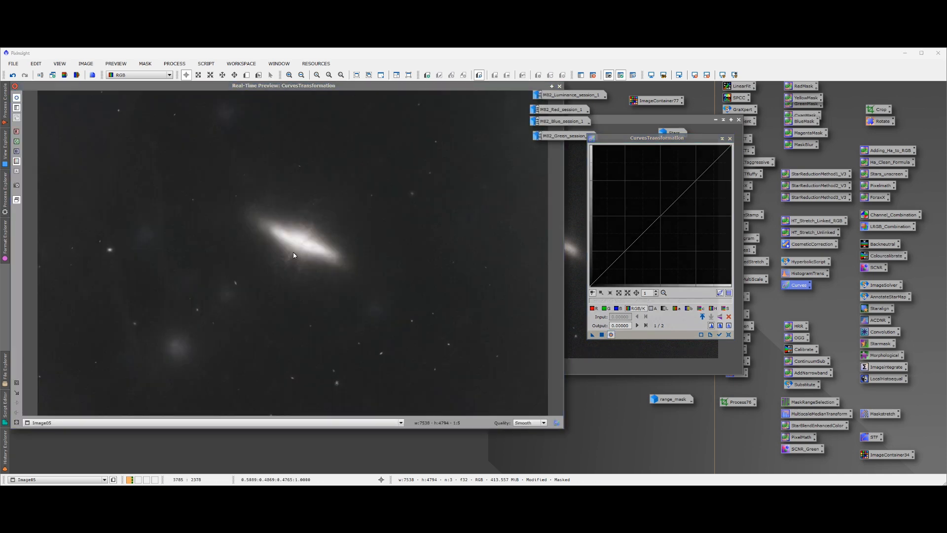
pyautogui.click(701, 310)
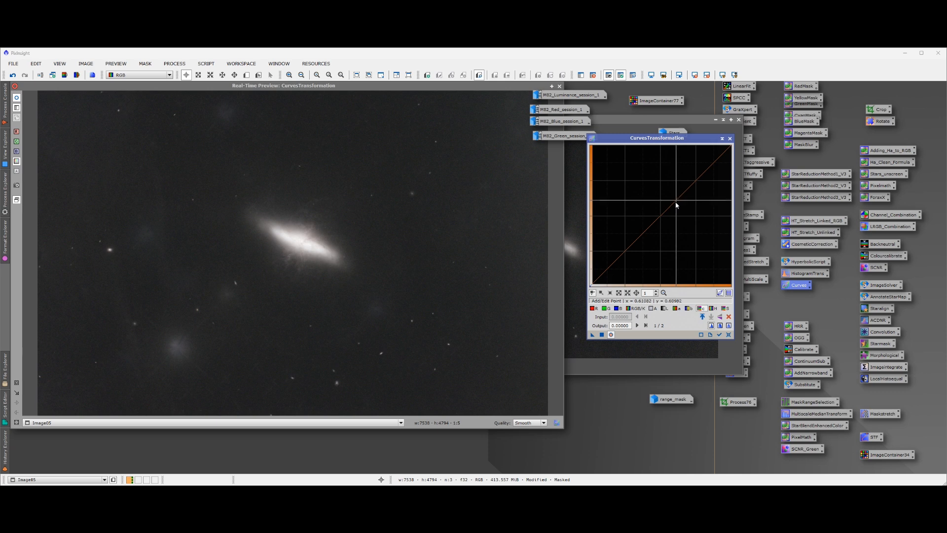
pyautogui.moveTo(678, 200); pyautogui.dragTo(624, 168)
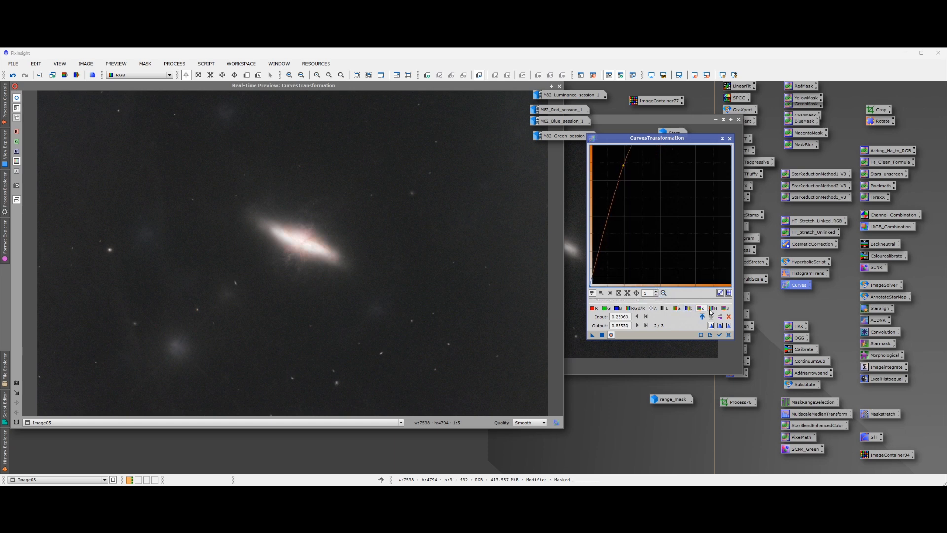
# Raise the saturation curve to about 0.65 at input 0.51 to strengthen the galaxy's colour
pyautogui.click(725, 308)
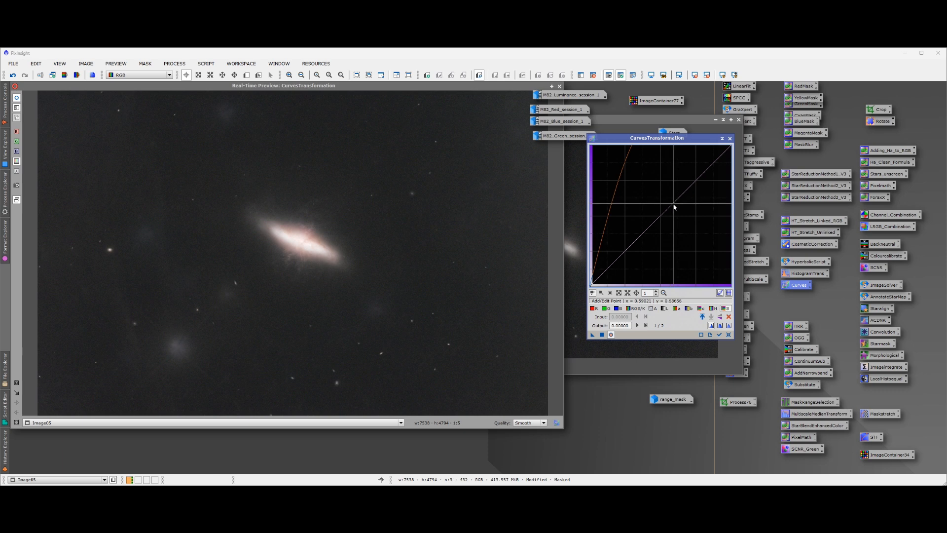
pyautogui.click(672, 205)
pyautogui.moveTo(672, 204); pyautogui.dragTo(662, 196)
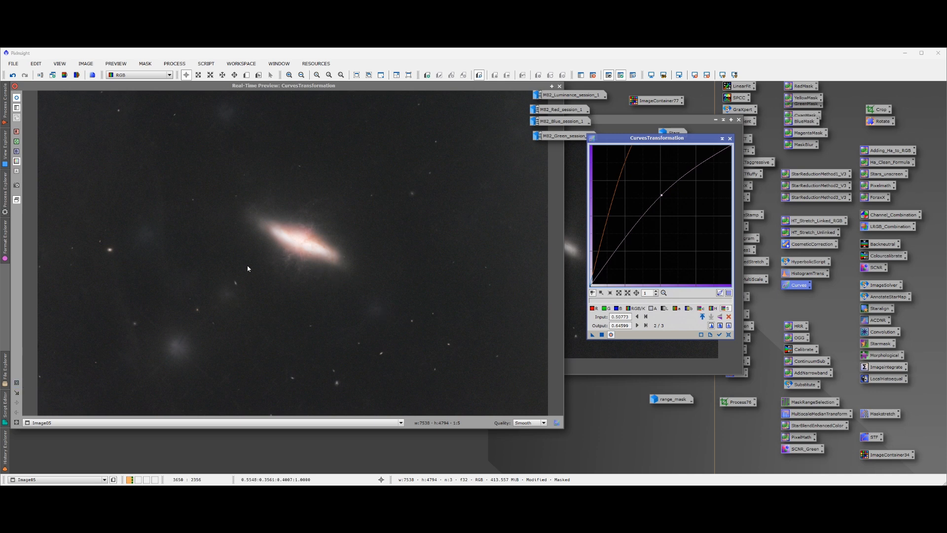
# Add a CIE b* curve point at about input 0.53, output 0.52, apply the curves to Image05 and reset them
pyautogui.click(16, 382)
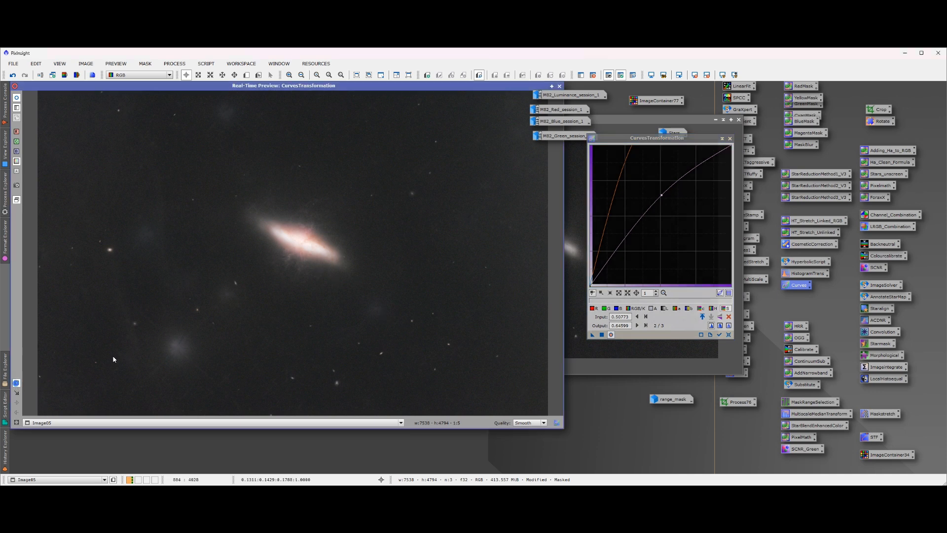
pyautogui.moveTo(182, 174); pyautogui.dragTo(423, 355)
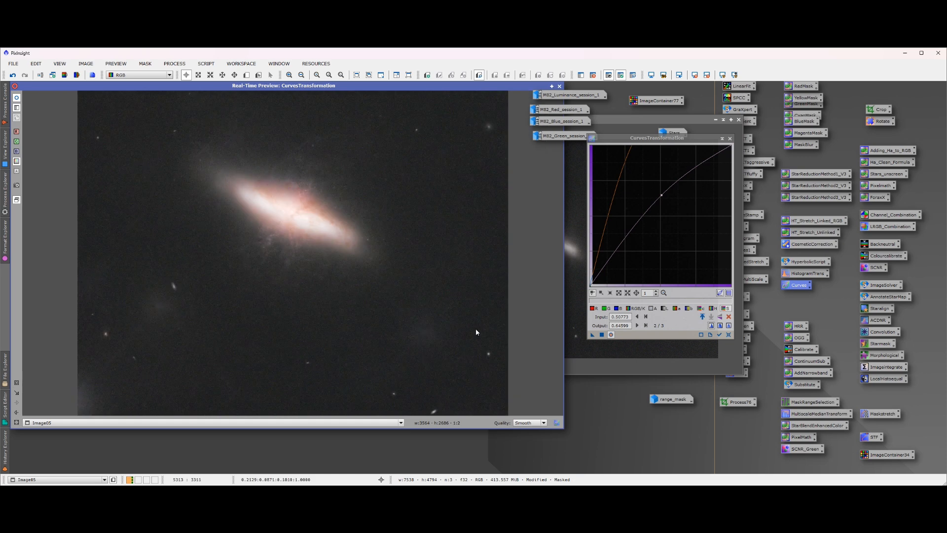
pyautogui.click(690, 308)
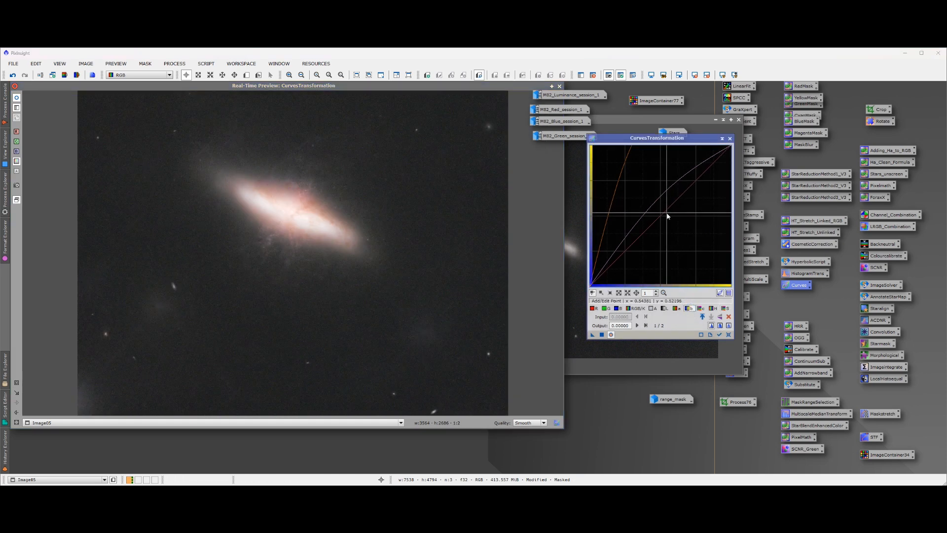
pyautogui.moveTo(667, 213); pyautogui.dragTo(665, 216)
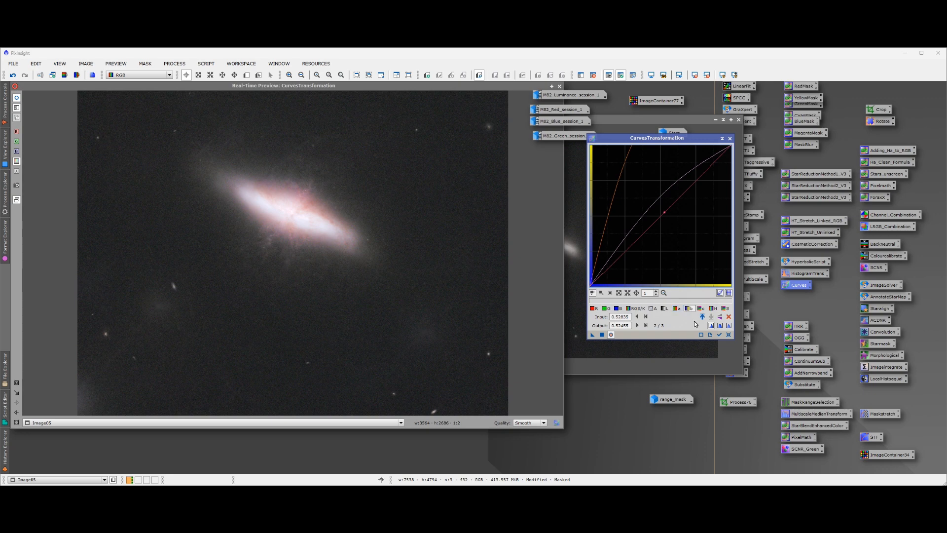
pyautogui.click(602, 334)
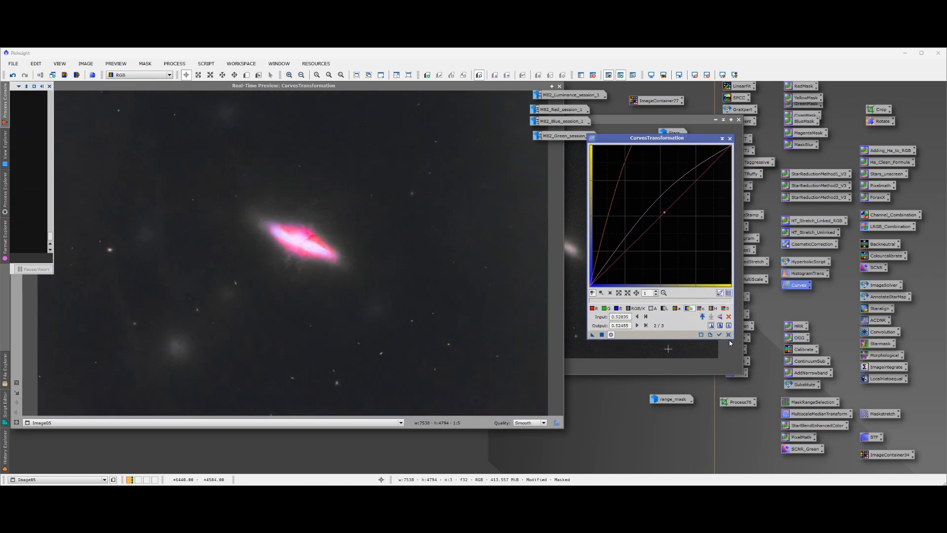
pyautogui.click(729, 335)
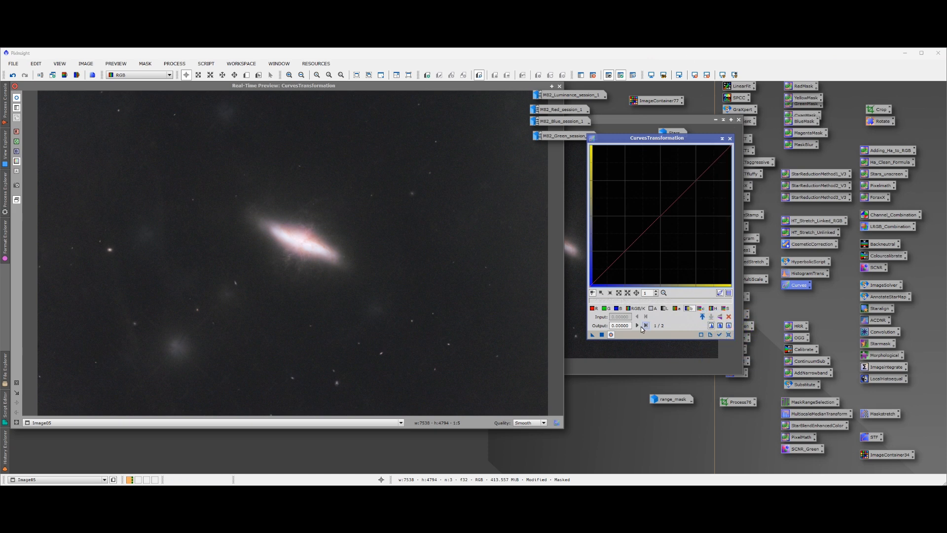
# For a second curves pass, raise CIE c* to about 0.65 at input 0.59 and saturation to about 0.52 at input 0.51
pyautogui.click(635, 308)
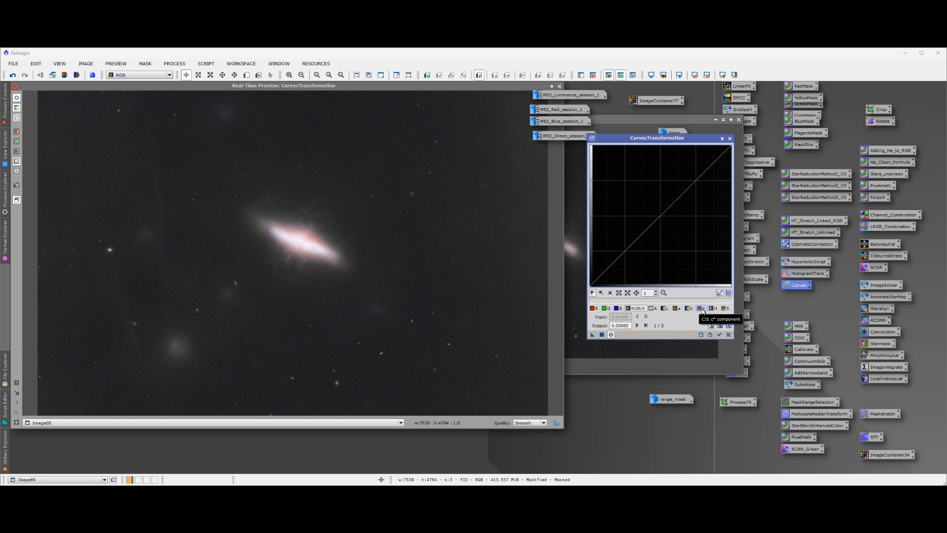
pyautogui.click(702, 309)
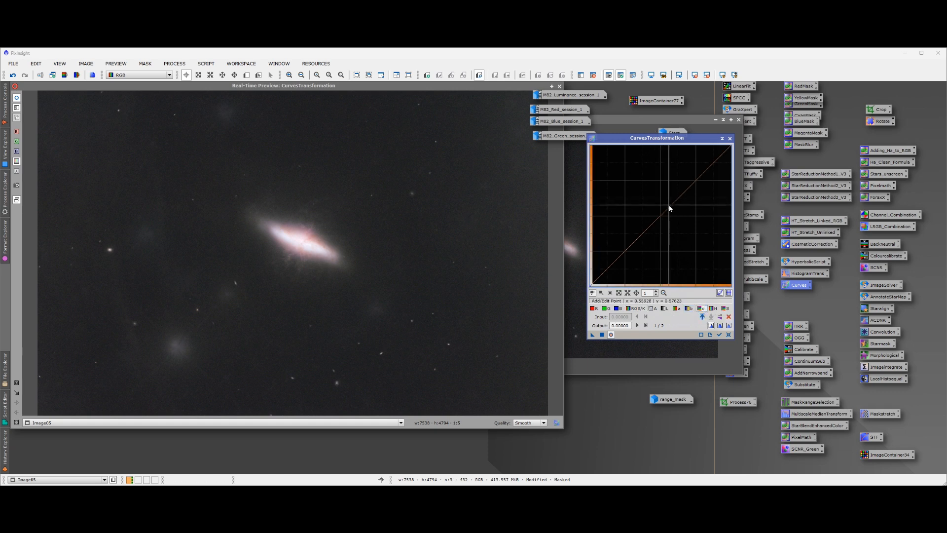
pyautogui.moveTo(674, 204)
pyautogui.mouseDown()
pyautogui.moveTo(645, 157)
pyautogui.moveTo(673, 195)
pyautogui.mouseUp()
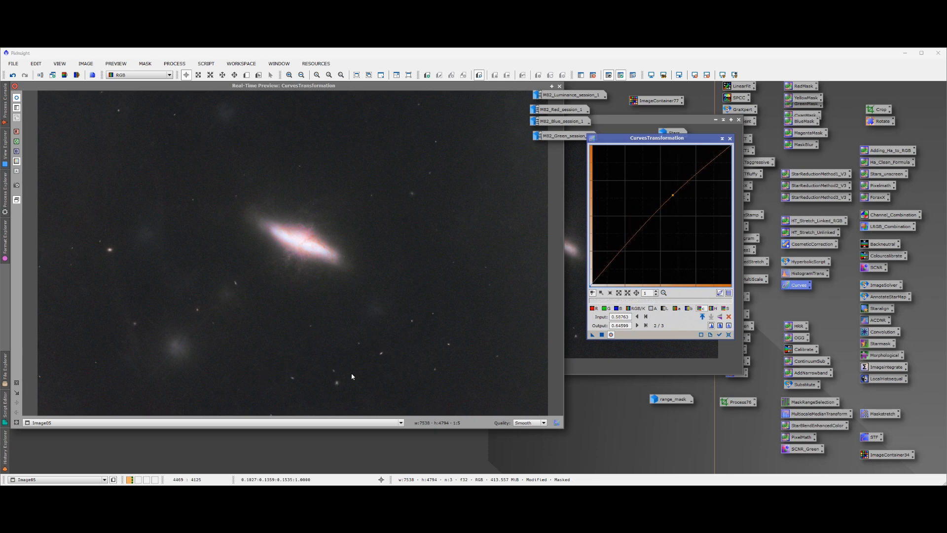
pyautogui.click(725, 308)
pyautogui.moveTo(664, 215)
pyautogui.mouseDown()
pyautogui.moveTo(653, 203)
pyautogui.moveTo(662, 216)
pyautogui.mouseUp()
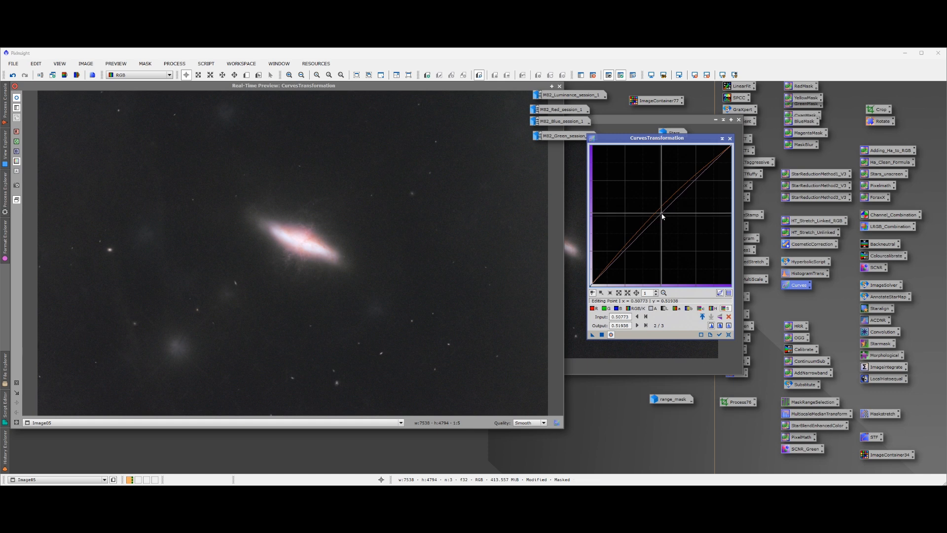
# Raise the blue curve to about 0.51 at input 0.48, apply the curves to Image05, then reset and close CurvesTransformation and its preview
pyautogui.click(618, 308)
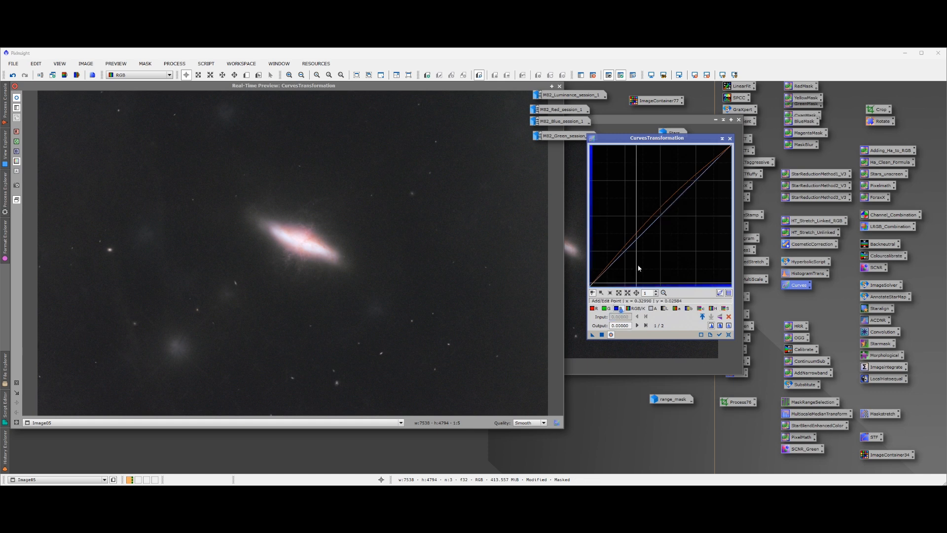
pyautogui.click(665, 211)
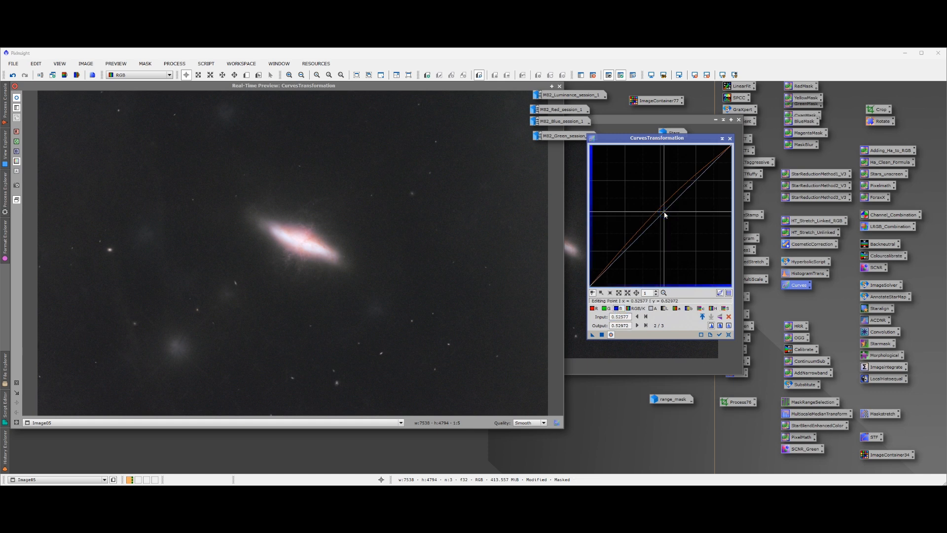
pyautogui.moveTo(665, 212); pyautogui.dragTo(659, 214)
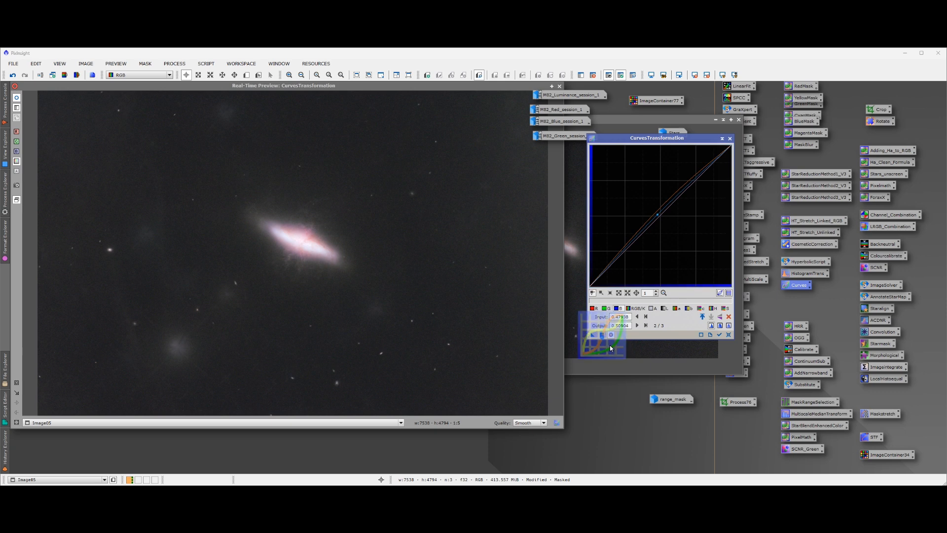
pyautogui.click(729, 335)
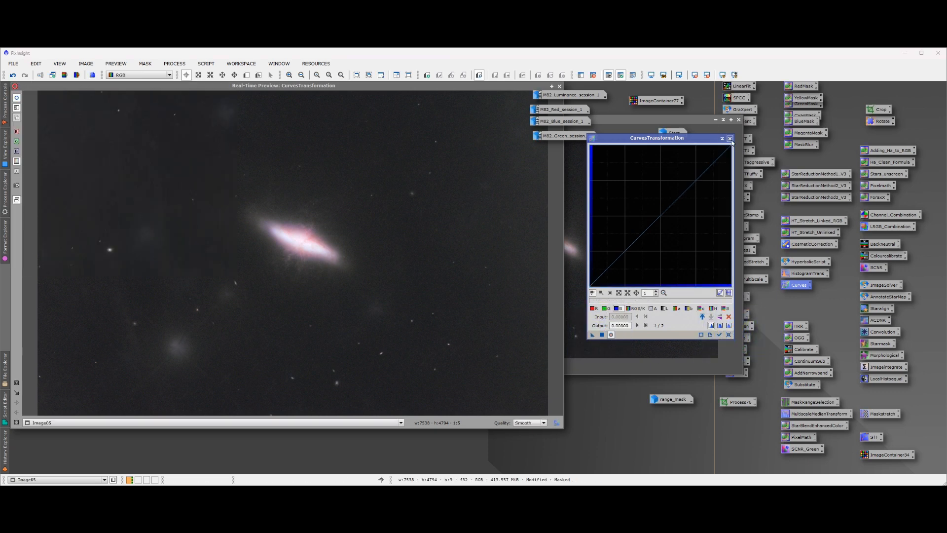
pyautogui.click(730, 138)
pyautogui.click(560, 86)
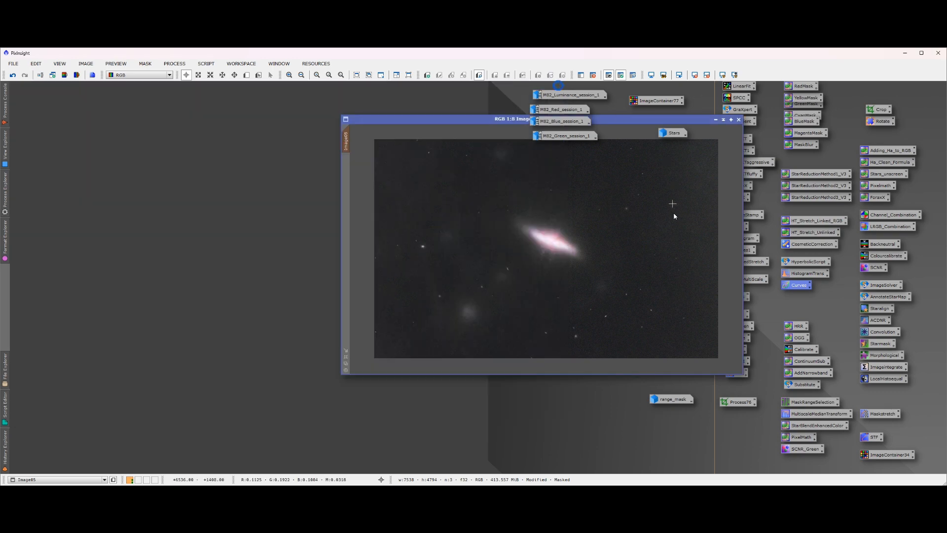
# Move Image05 clear of the process icons and examine the galaxy's colour and detail up close and as a whole
pyautogui.moveTo(480, 119); pyautogui.dragTo(259, 115)
pyautogui.scroll(-1, 336, 239)
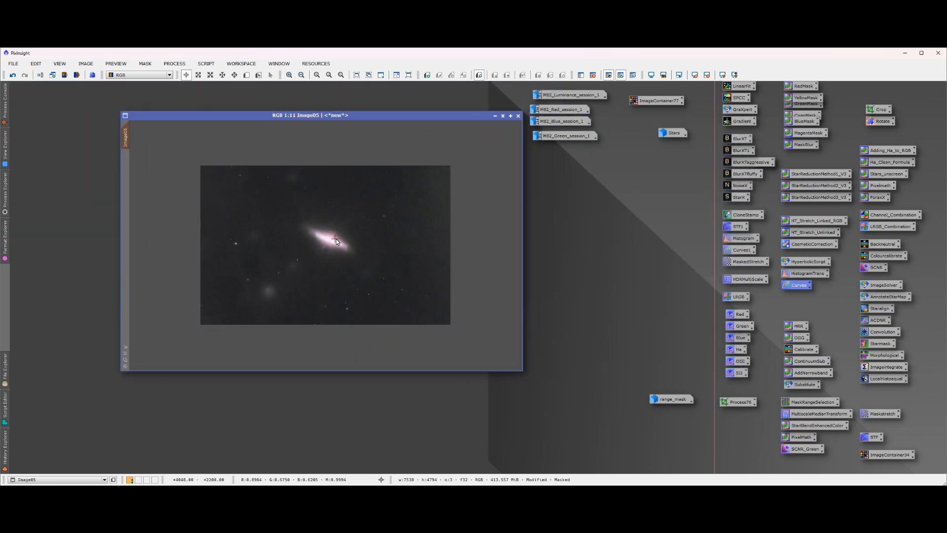
pyautogui.scroll(2, 336, 239)
pyautogui.scroll(6, 341, 240)
pyautogui.scroll(-3, 353, 228)
pyautogui.scroll(2, 348, 268)
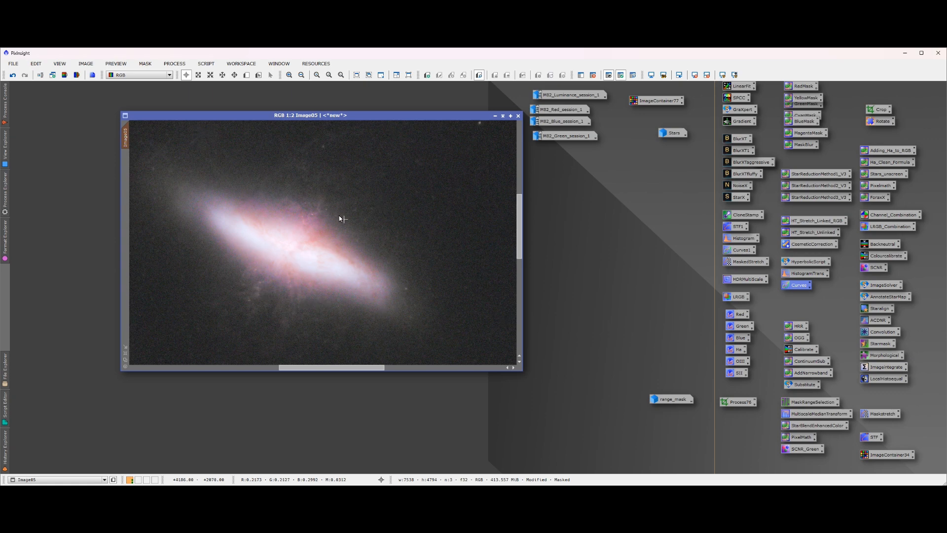
pyautogui.scroll(1, 350, 233)
pyautogui.scroll(-8, 351, 267)
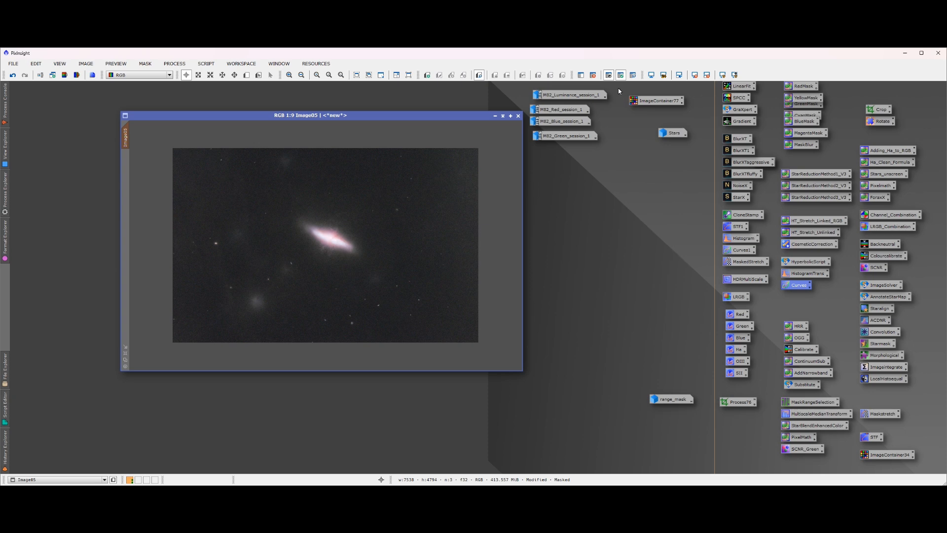
# Remove the mask from Image05 and rename the image Starless
pyautogui.click(593, 75)
pyautogui.moveTo(371, 117); pyautogui.dragTo(364, 143)
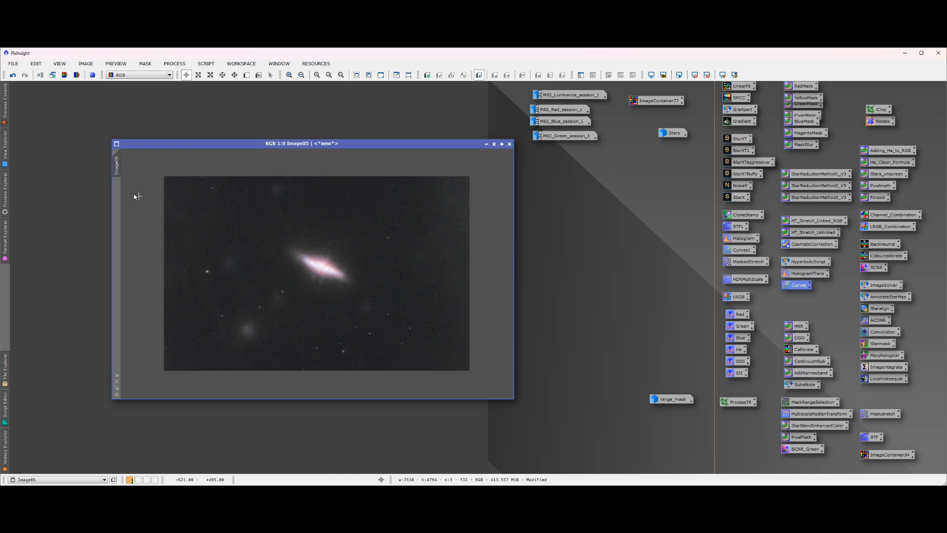
pyautogui.rightClick(116, 175)
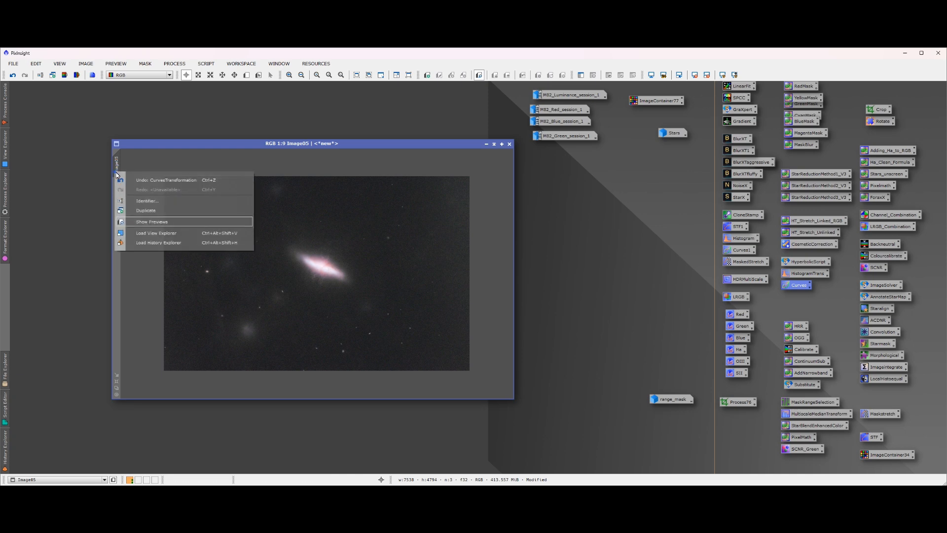
pyautogui.click(145, 205)
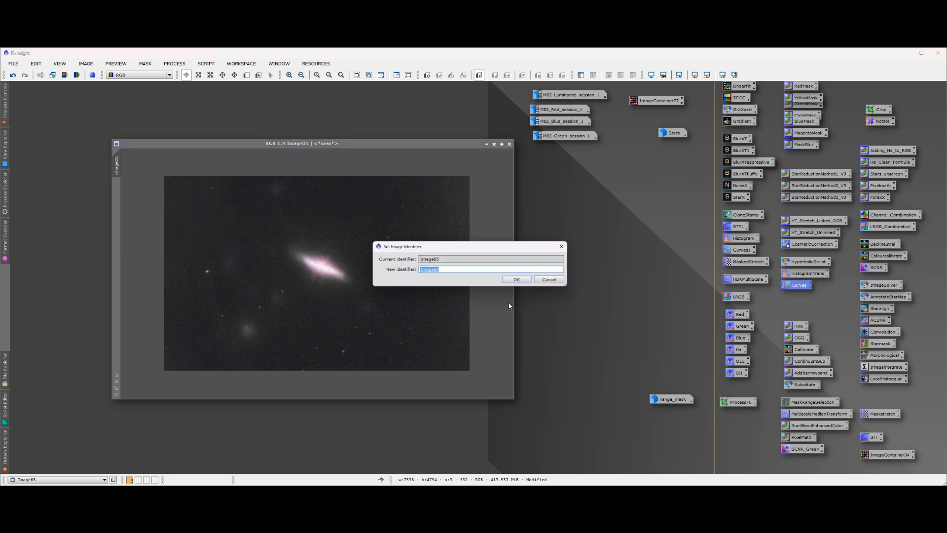
pyautogui.write('Starless')
pyautogui.press('Return')
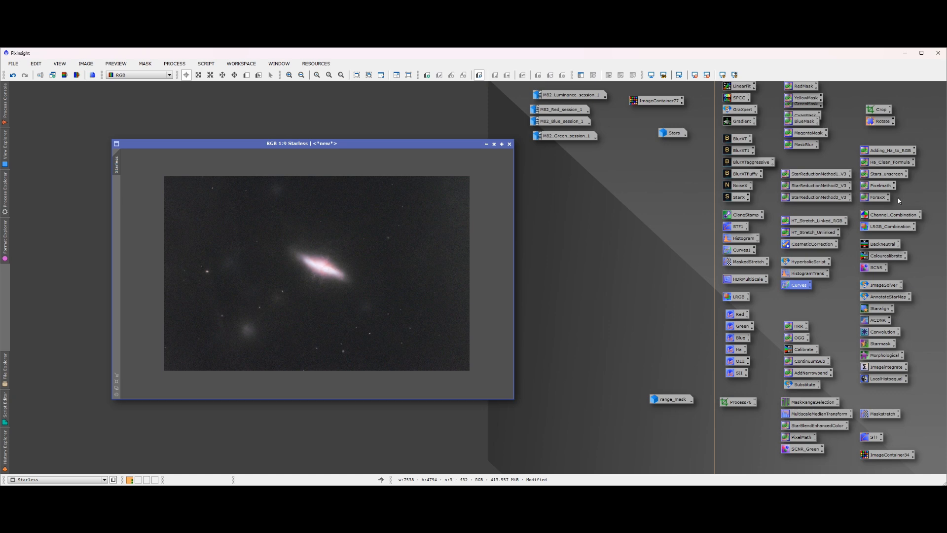
# Recombine the stars and galaxy with the stored Stars_unscreen PixelMath expression ~((~Starless)*(~Stars)) and place the new image over Starless
pyautogui.doubleClick(893, 175)
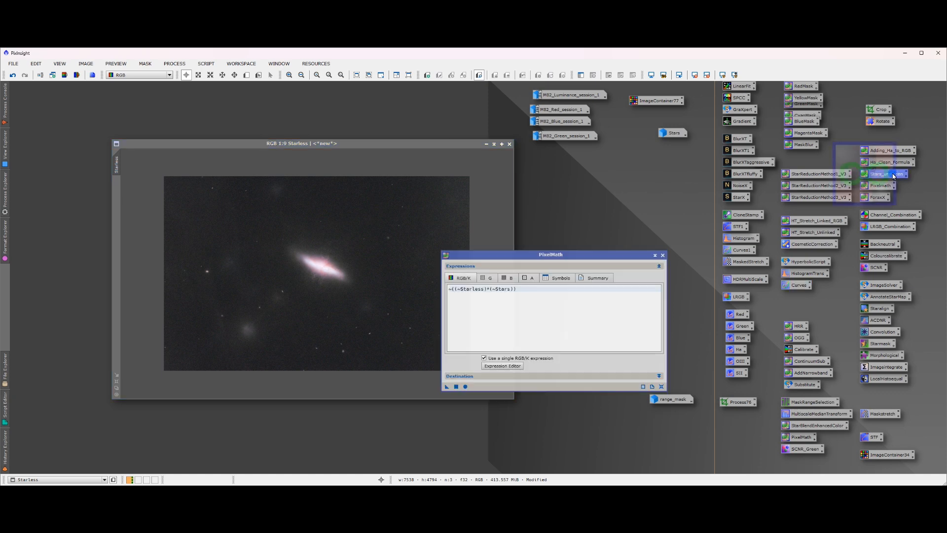
pyautogui.click(457, 386)
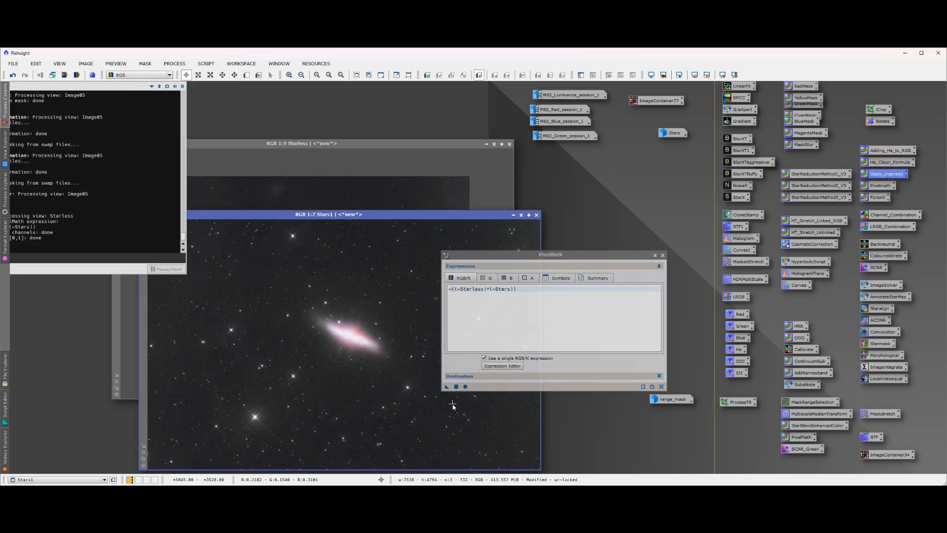
pyautogui.click(662, 256)
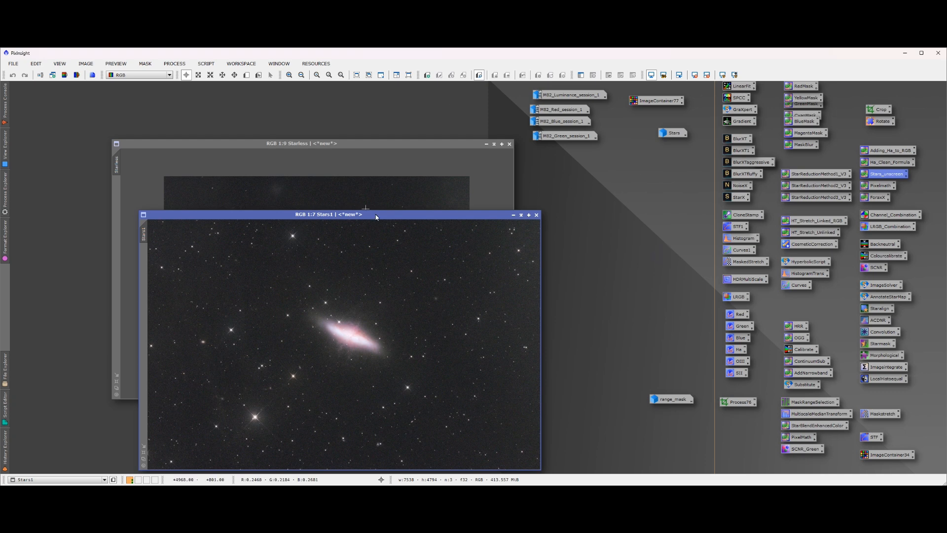
pyautogui.moveTo(383, 216); pyautogui.dragTo(354, 126)
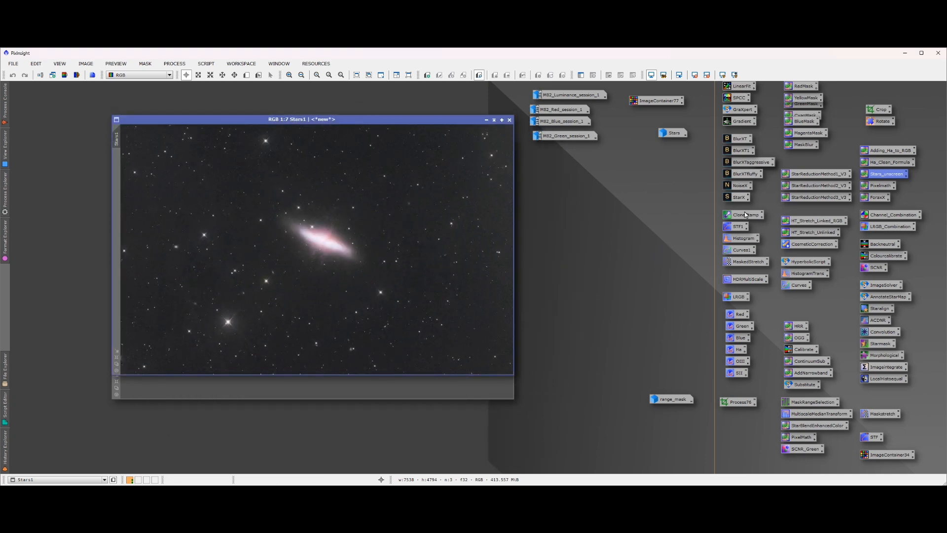
# Open the stored NoiseX process with a real-time preview of Stars1 and lower Denoise to 0.70
pyautogui.doubleClick(741, 185)
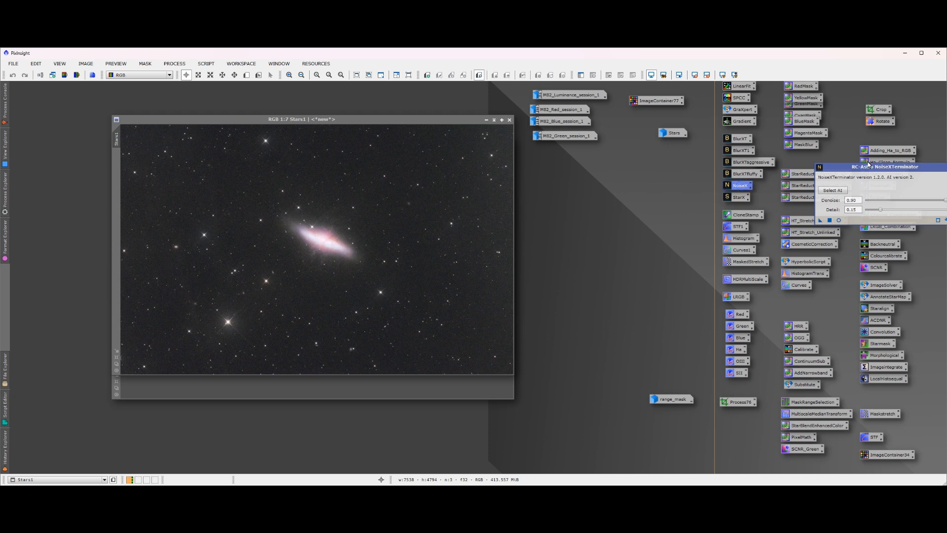
pyautogui.moveTo(869, 167); pyautogui.dragTo(646, 167)
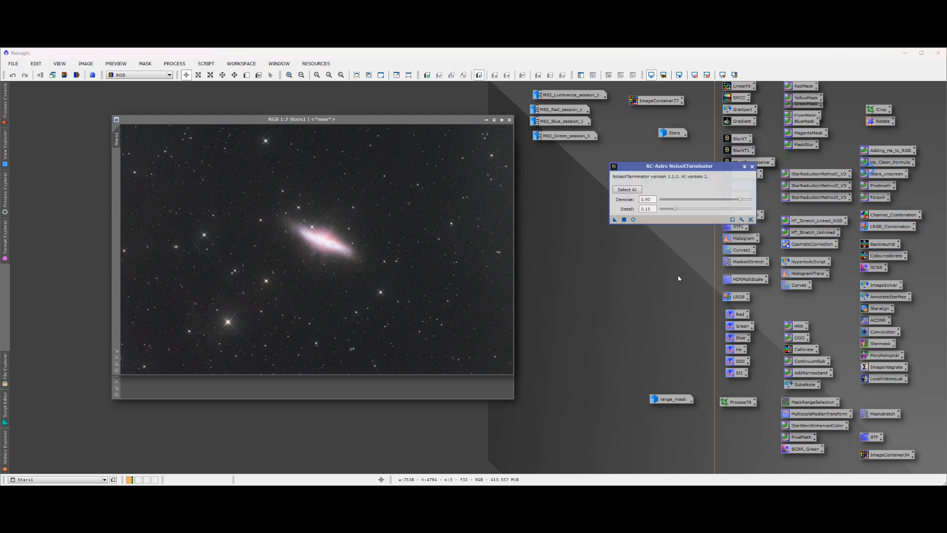
pyautogui.click(634, 220)
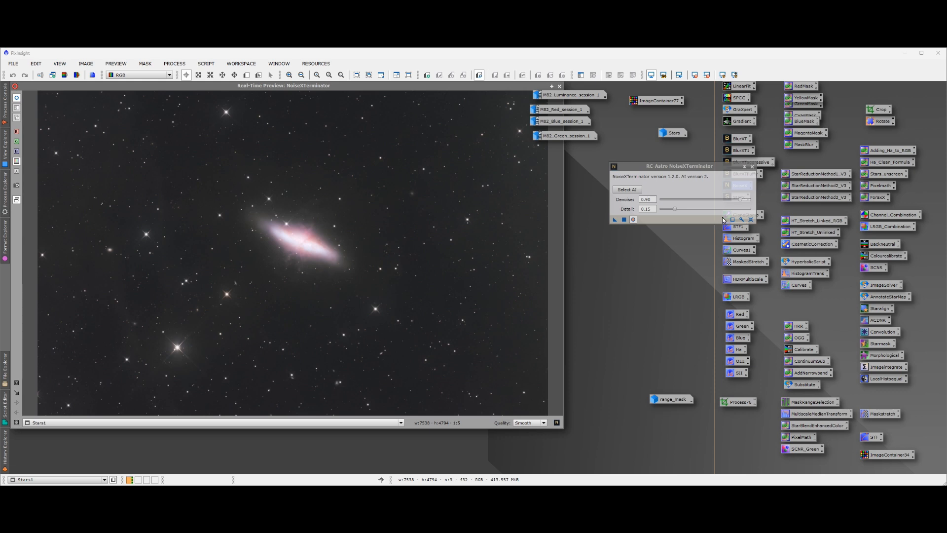
pyautogui.moveTo(740, 201); pyautogui.dragTo(725, 203)
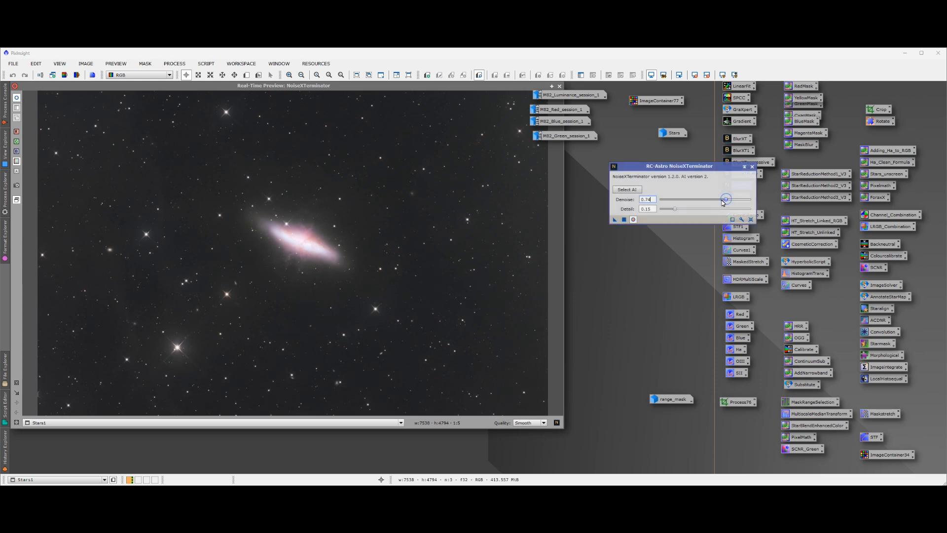
pyautogui.moveTo(724, 203); pyautogui.dragTo(723, 203)
pyautogui.click(17, 99)
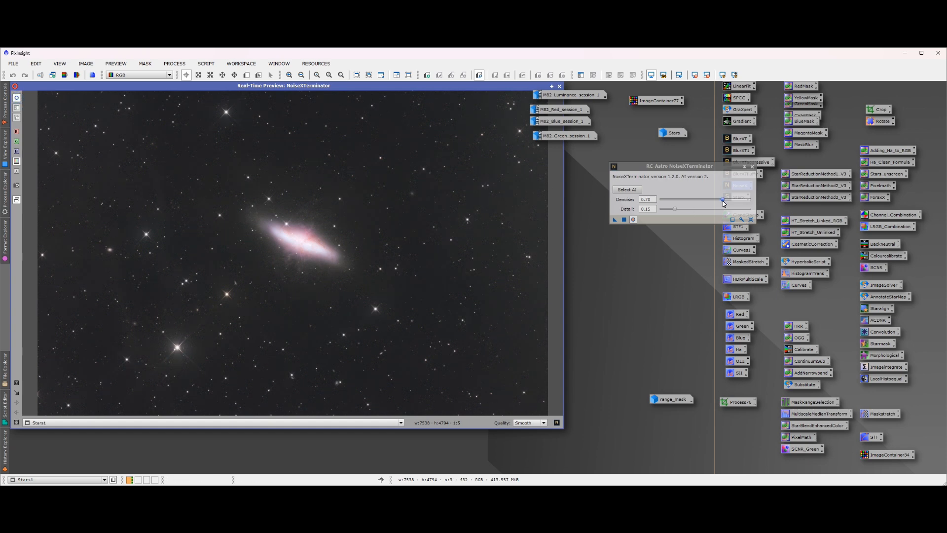
# Set Denoise to 0.58, compare the preview with and without it, and apply the noise reduction to Stars1
pyautogui.moveTo(723, 200); pyautogui.dragTo(715, 201)
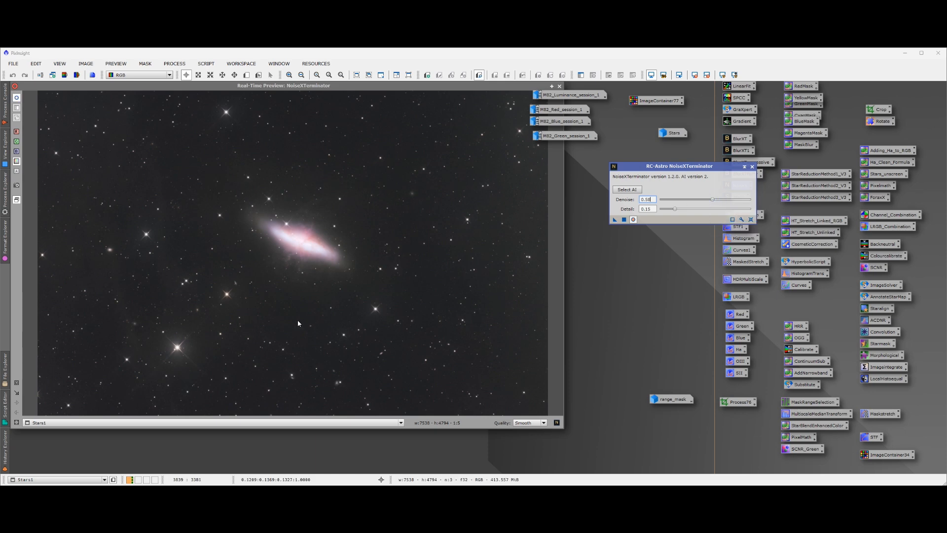
pyautogui.click(16, 99)
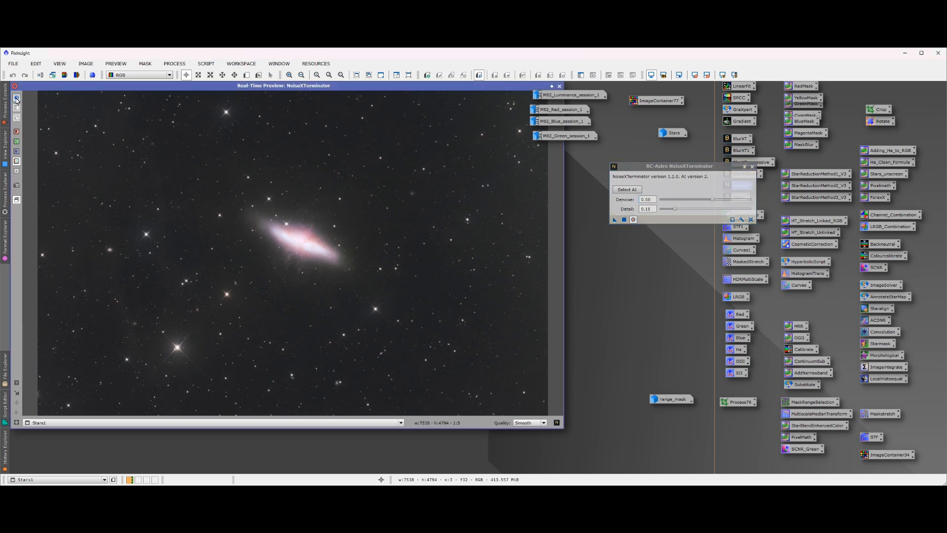
pyautogui.click(17, 100)
pyautogui.click(16, 99)
pyautogui.click(17, 99)
pyautogui.click(560, 86)
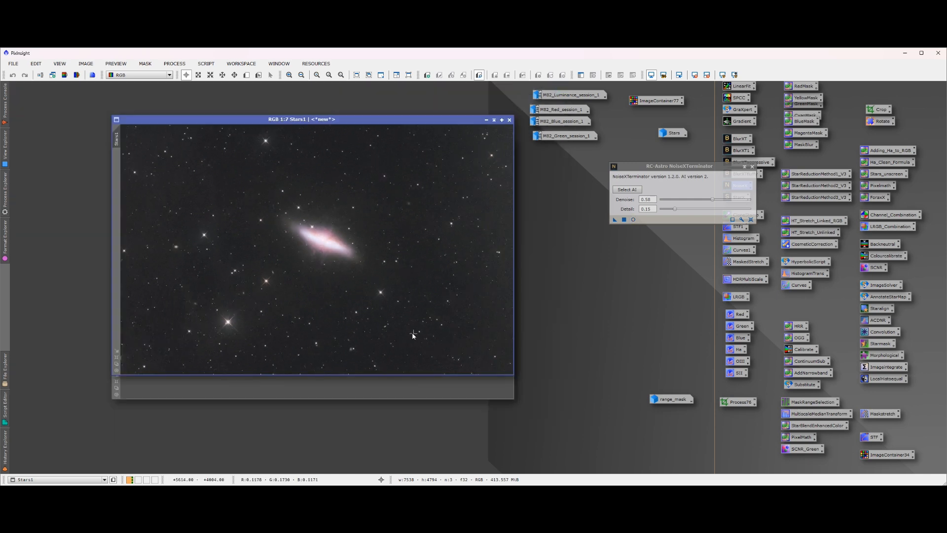
pyautogui.click(615, 219)
# Enlarge the Stars1 window and reposition it so the denoised galaxy can be inspected at a larger size
pyautogui.scroll(-1, 383, 232)
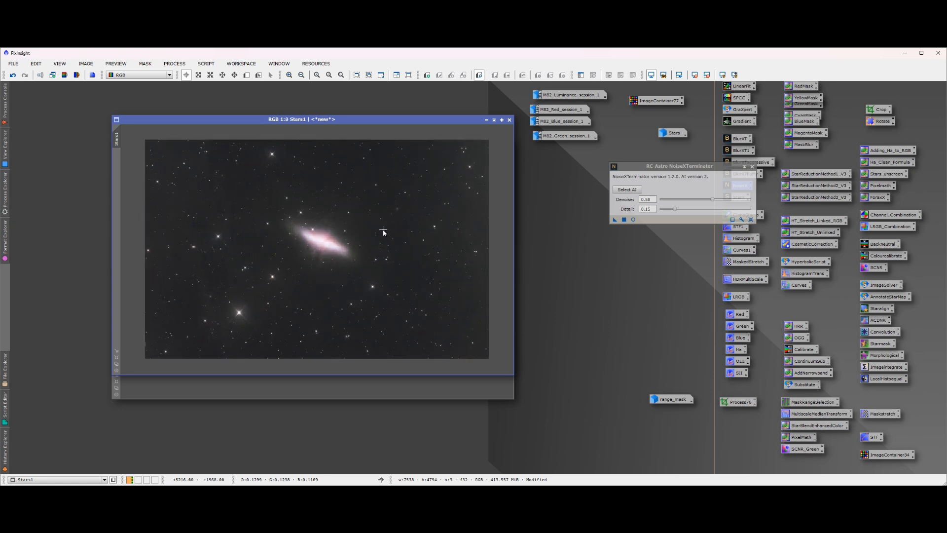
pyautogui.scroll(5, 384, 232)
pyautogui.scroll(1, 357, 248)
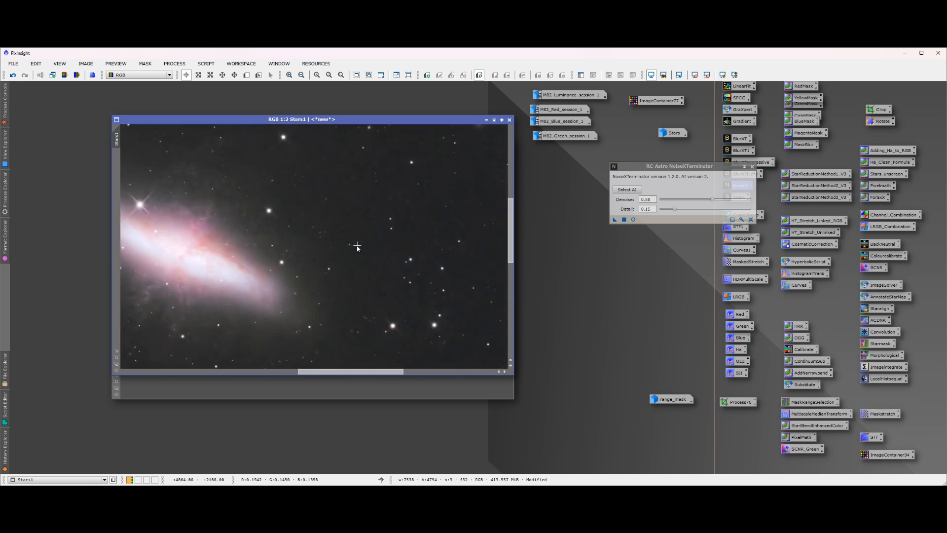
pyautogui.scroll(-2, 357, 248)
pyautogui.scroll(2, 188, 257)
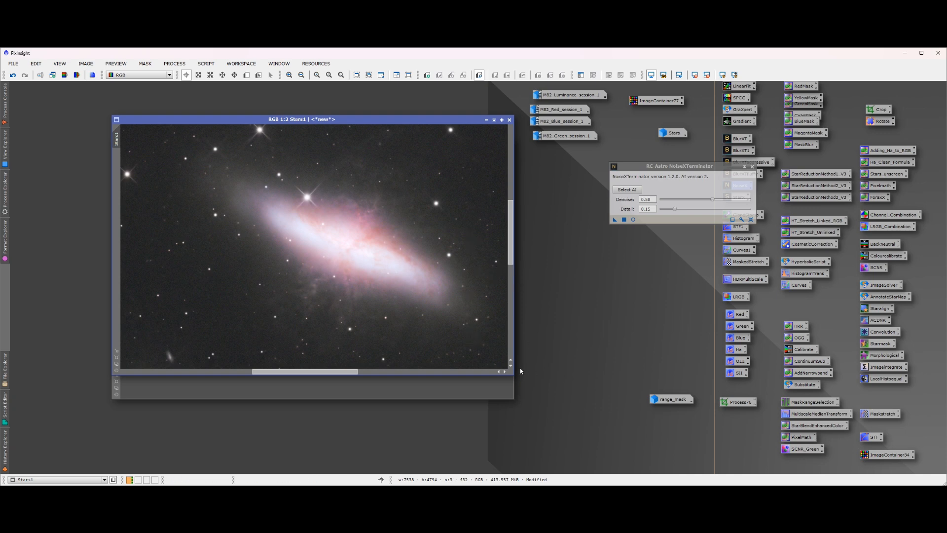
pyautogui.moveTo(514, 378); pyautogui.dragTo(763, 472)
pyautogui.moveTo(479, 120); pyautogui.dragTo(412, 87)
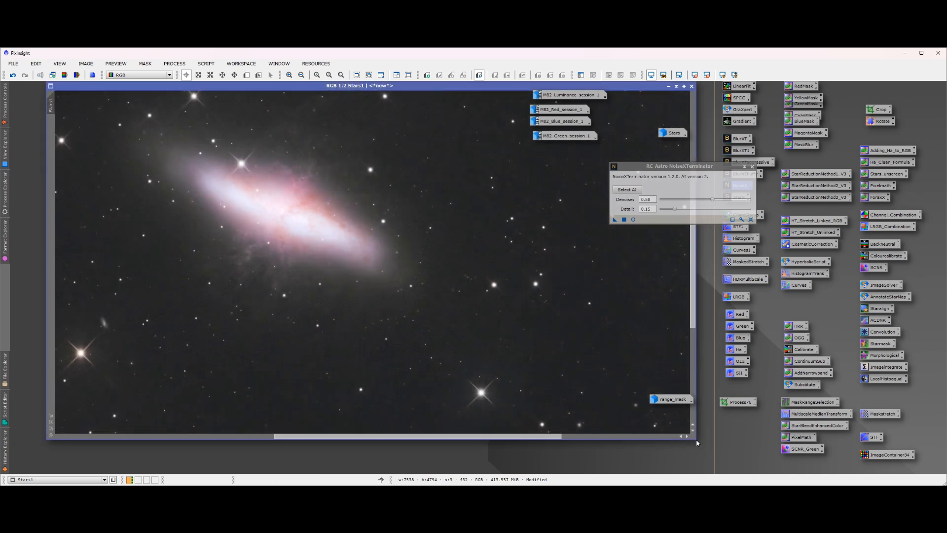
pyautogui.moveTo(698, 443); pyautogui.dragTo(746, 469)
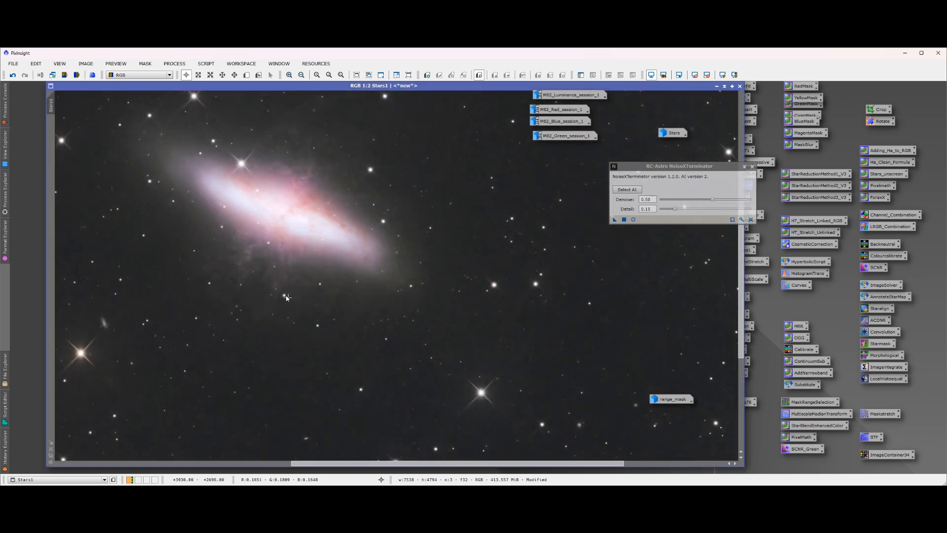
# Move the Stars1 window clear of the process icons and close NoiseXTerminator
pyautogui.scroll(2, 286, 297)
pyautogui.scroll(-4, 345, 153)
pyautogui.scroll(2, 423, 259)
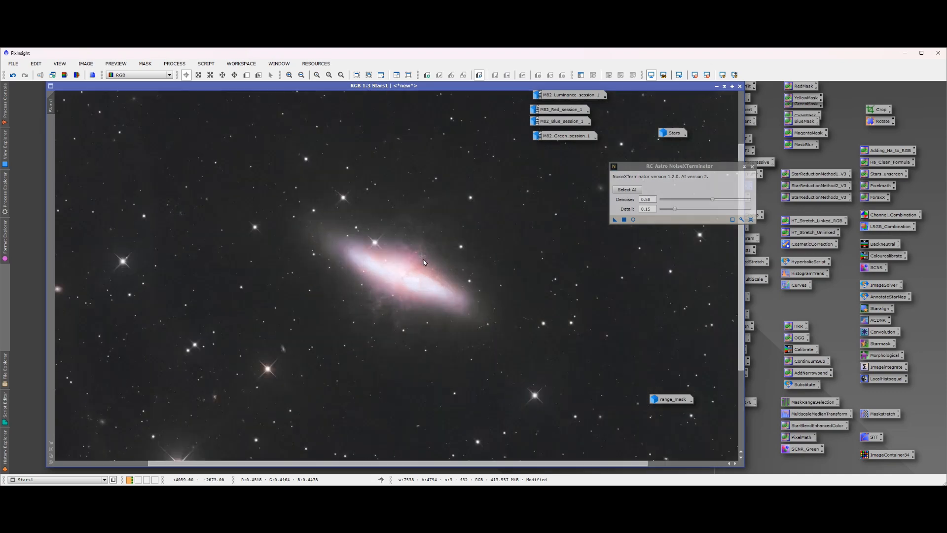
pyautogui.scroll(1, 501, 401)
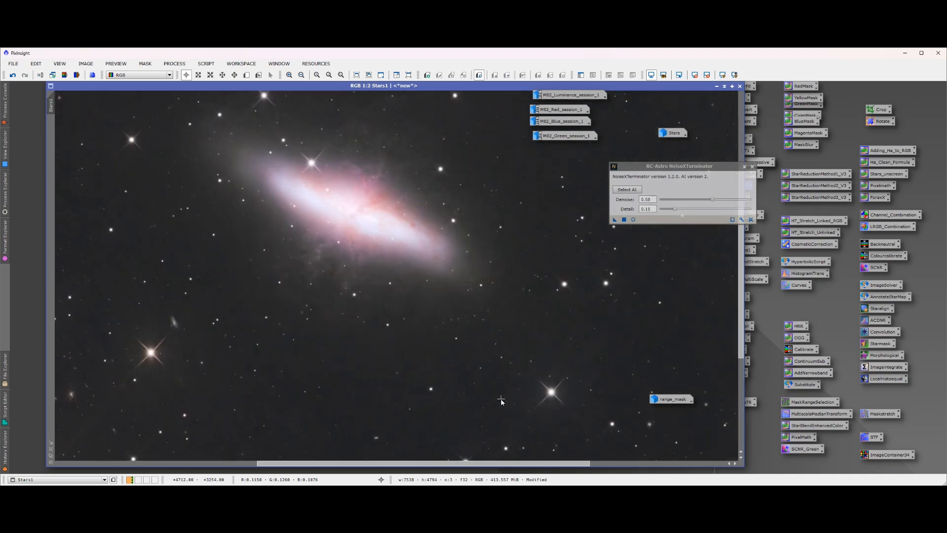
pyautogui.scroll(-3, 457, 291)
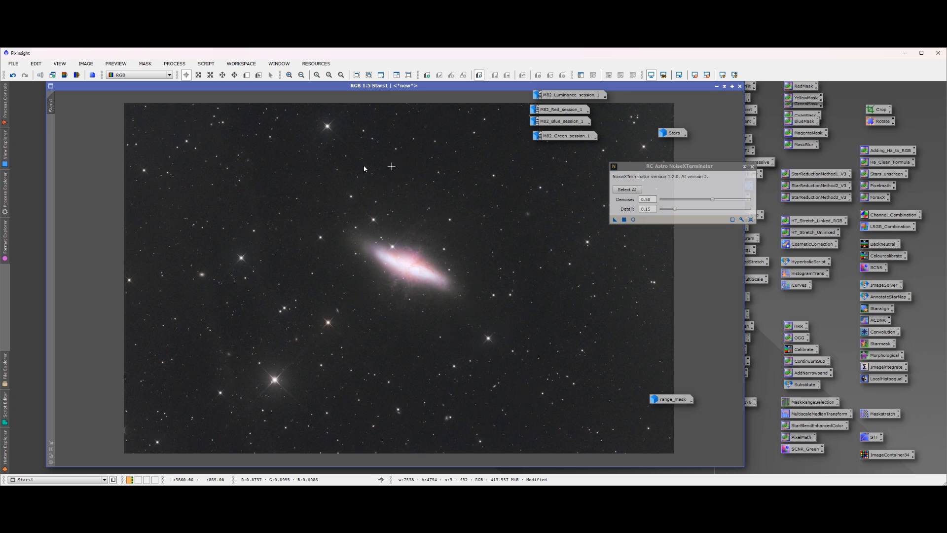
pyautogui.moveTo(336, 86); pyautogui.dragTo(306, 87)
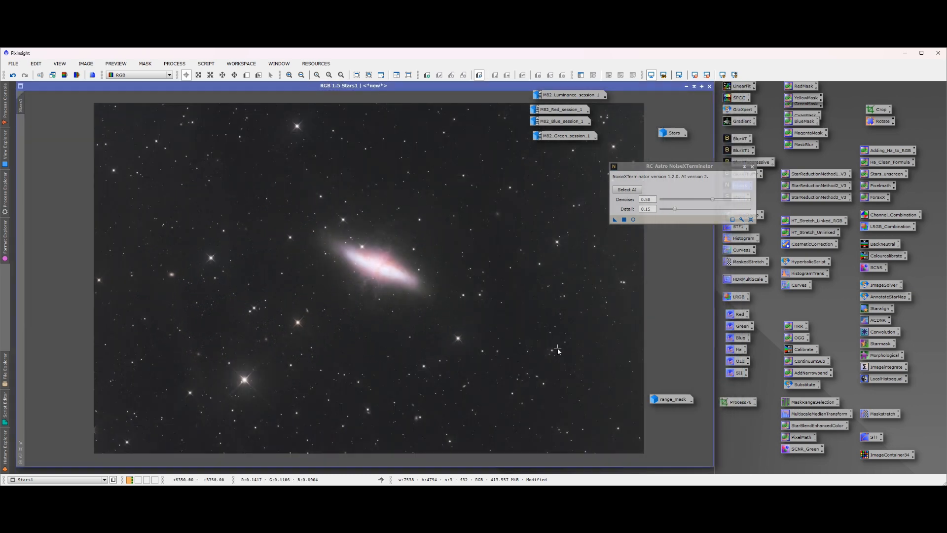
pyautogui.click(752, 167)
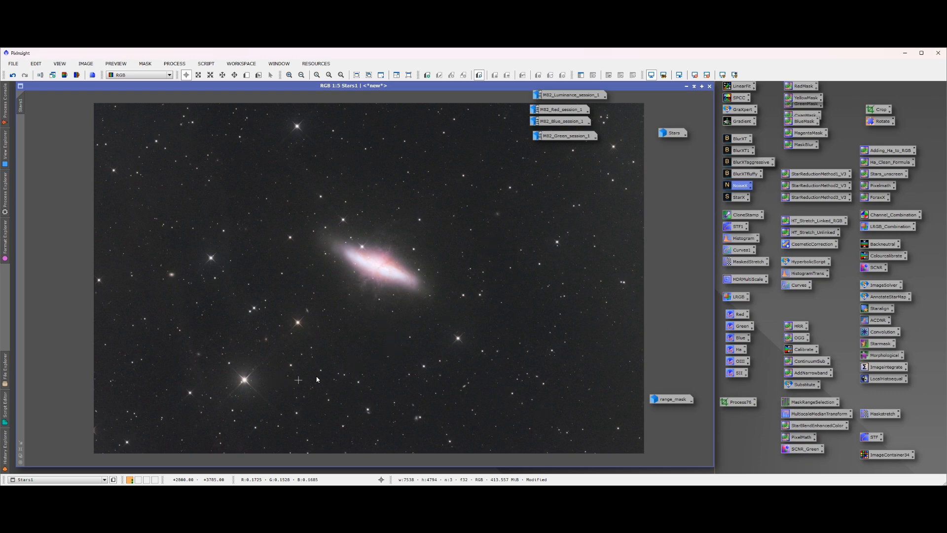
# Examine the finished M82 image in Stars1 up close and as a whole
pyautogui.scroll(2, 389, 280)
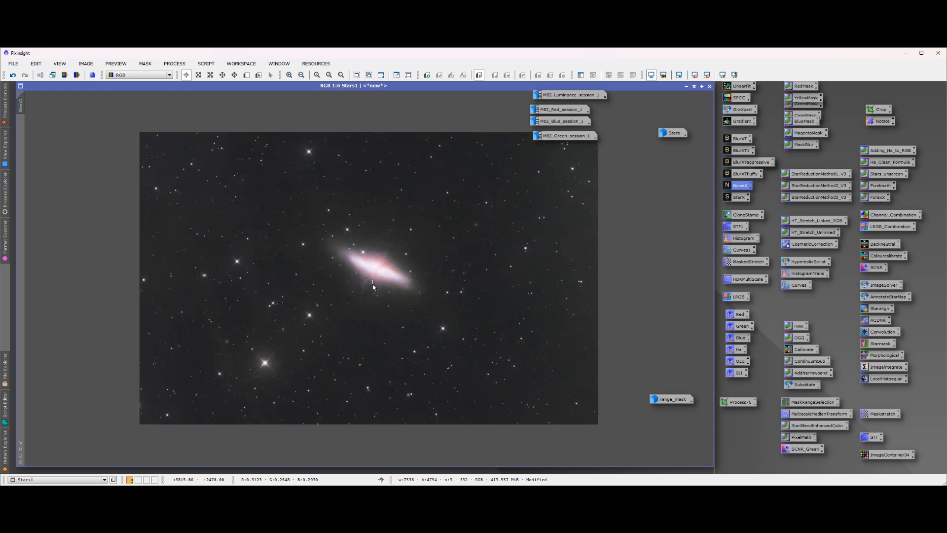
pyautogui.scroll(2, 388, 277)
pyautogui.scroll(-1, 388, 276)
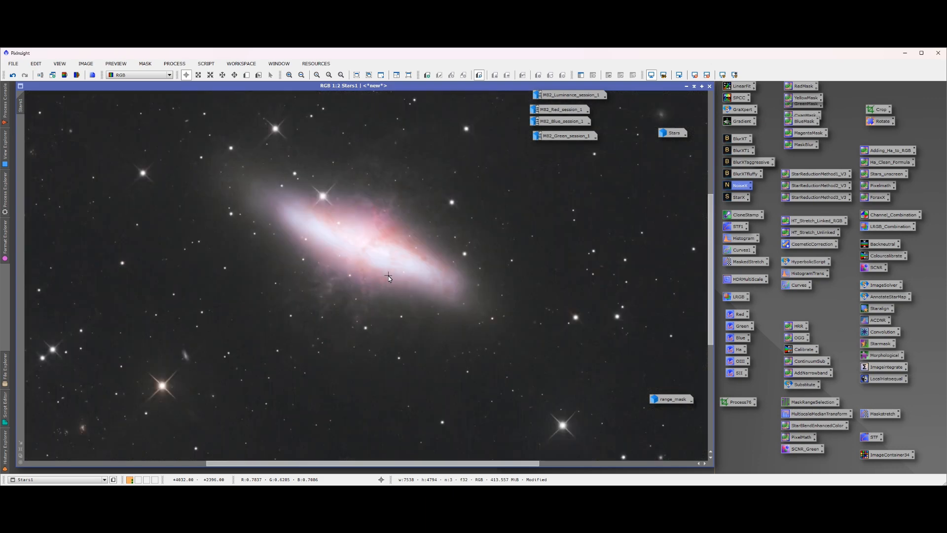
pyautogui.scroll(-3, 389, 277)
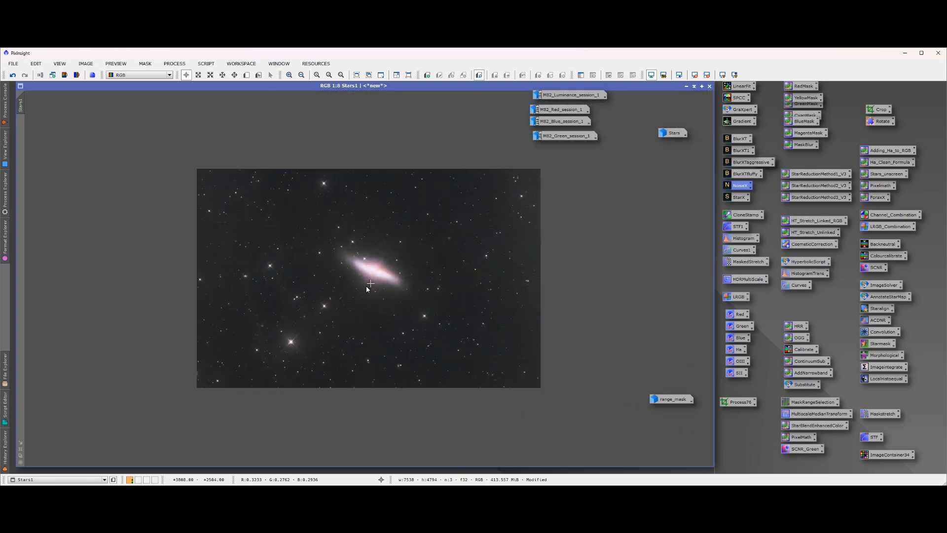